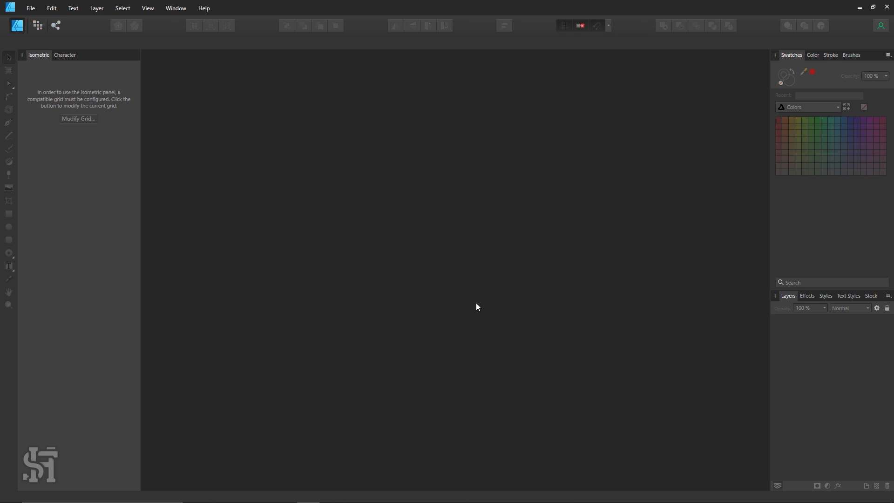
Create a new document from the FHD 1080p web preset at 1920 x 1080 px
{"action": "left_click", "coordinate": [31, 9]}
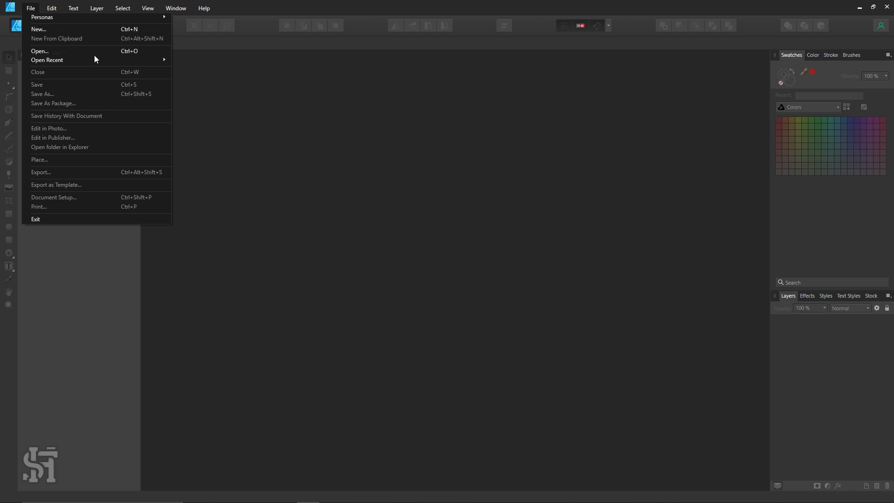
{"action": "left_click", "coordinate": [86, 31]}
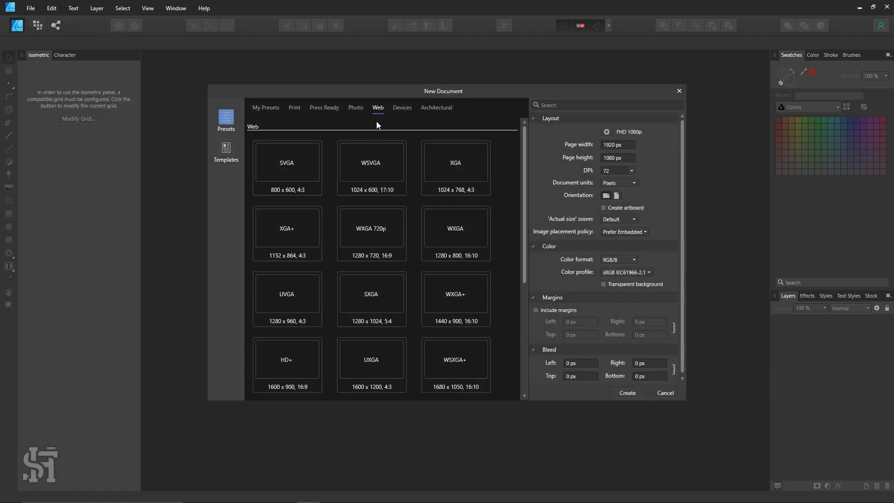
{"action": "scroll", "coordinate": [388, 160], "scroll_direction": "down", "scroll_amount": 2}
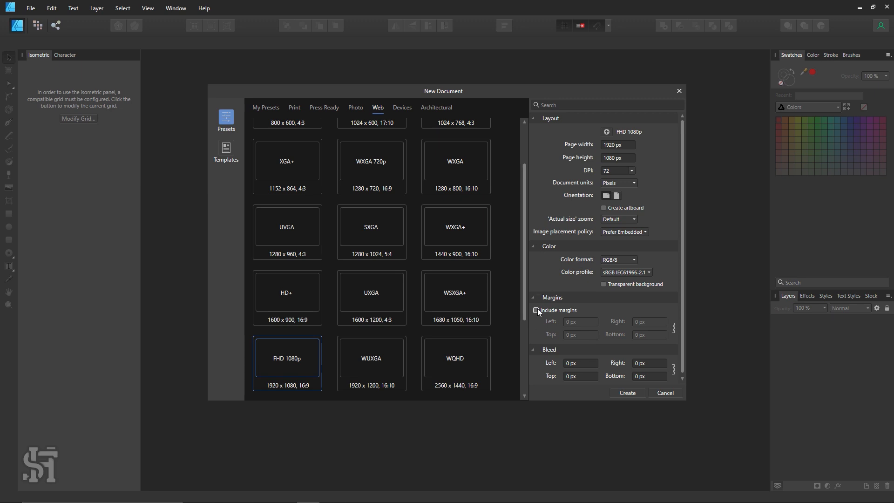
{"action": "left_click", "coordinate": [629, 393]}
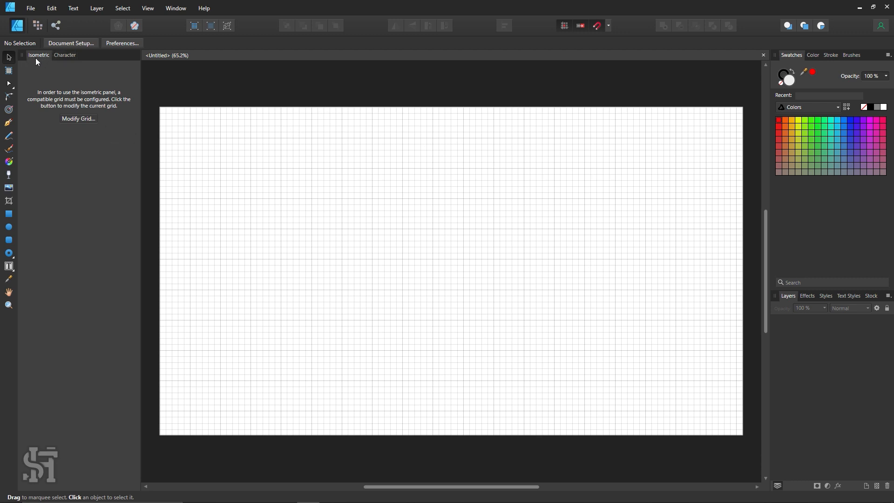
Set up a visible isometric grid for the document with 15 px spacing
{"action": "left_click", "coordinate": [73, 119]}
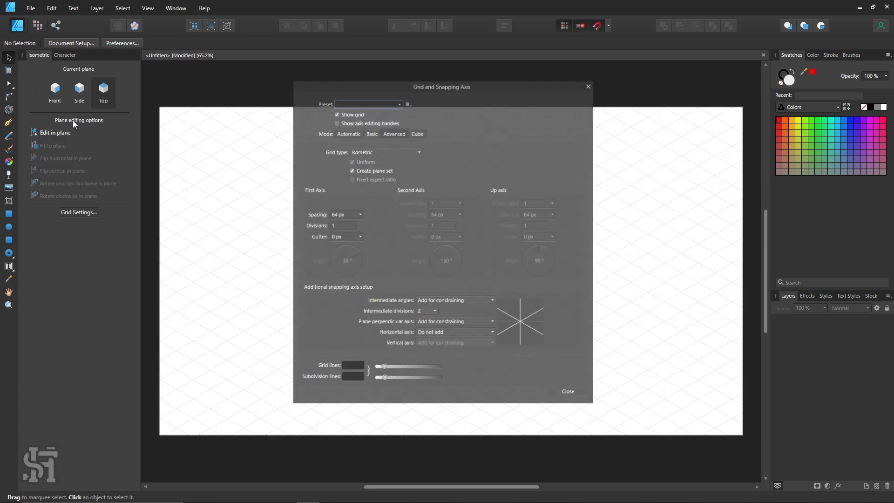
{"action": "left_click", "coordinate": [335, 114]}
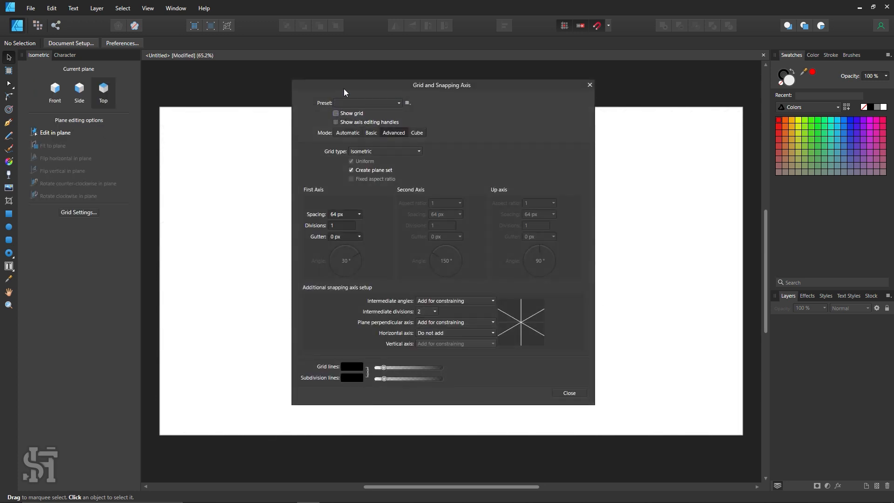
{"action": "left_click_drag", "start_coordinate": [343, 89], "coordinate": [431, 94]}
{"action": "left_click", "coordinate": [423, 119]}
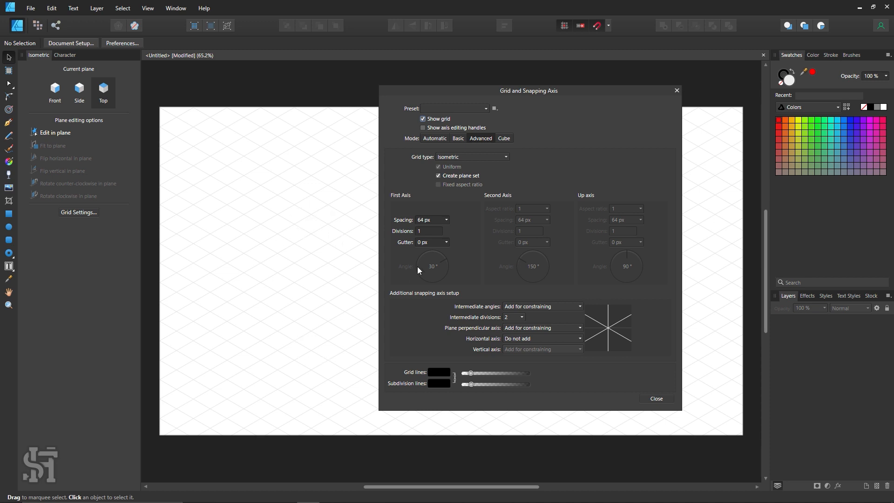
{"action": "left_click", "coordinate": [446, 220]}
{"action": "left_click_drag", "start_coordinate": [448, 230], "coordinate": [435, 232]}
{"action": "left_click_drag", "start_coordinate": [432, 230], "coordinate": [430, 230]}
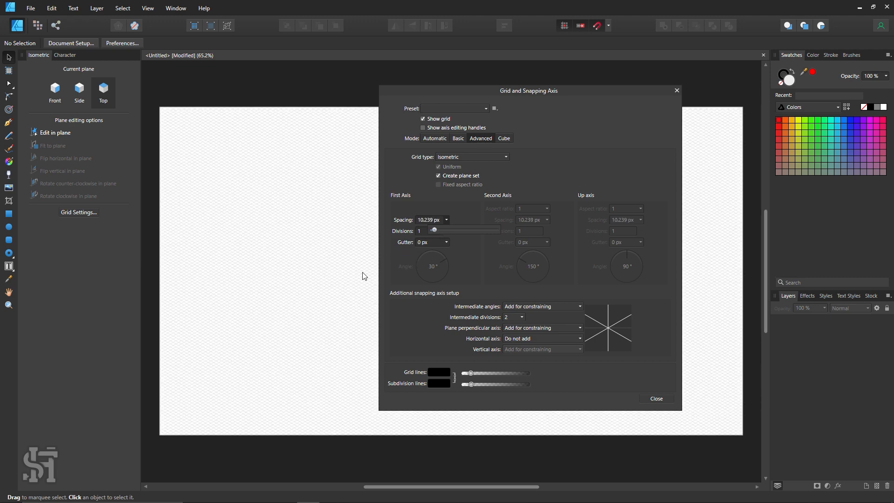
{"action": "mouse_move", "coordinate": [434, 230]}
{"action": "left_mouse_down"}
{"action": "mouse_move", "coordinate": [456, 230]}
{"action": "mouse_move", "coordinate": [434, 231]}
{"action": "left_mouse_up"}
{"action": "type", "text": "15"}
{"action": "left_click", "coordinate": [427, 233]}
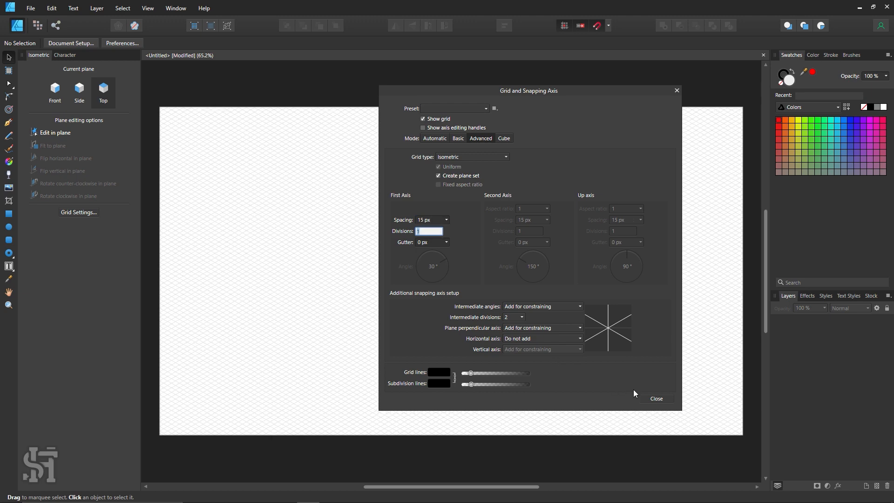
{"action": "left_click", "coordinate": [646, 396]}
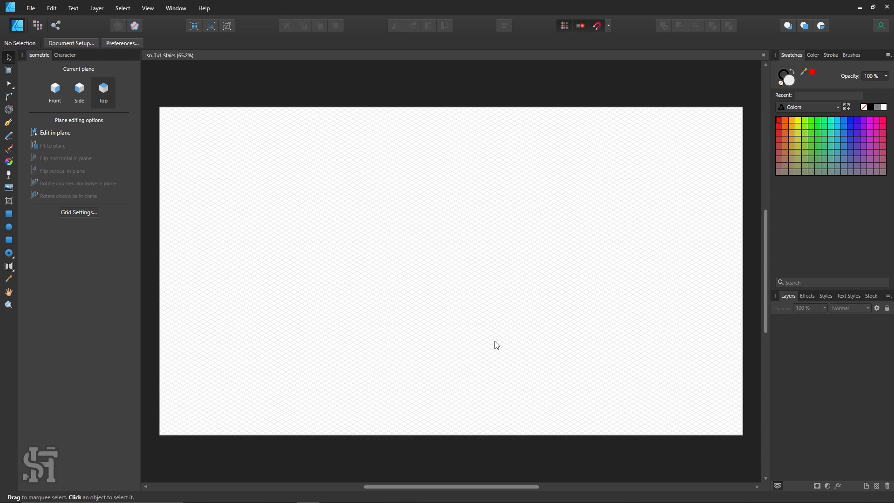
Draw a rectangle of about 5 by 5 grid cells on the top isometric plane, in the upper middle of the page
{"action": "key", "text": "z"}
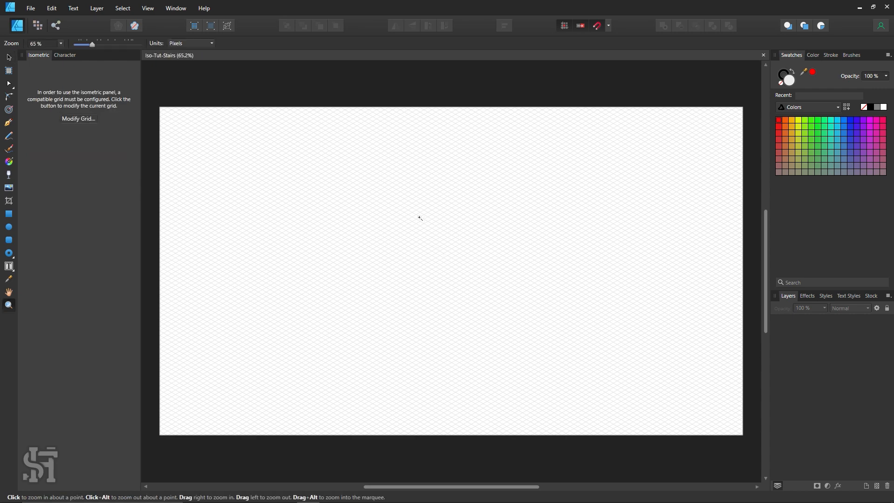
{"action": "left_click", "coordinate": [420, 218]}
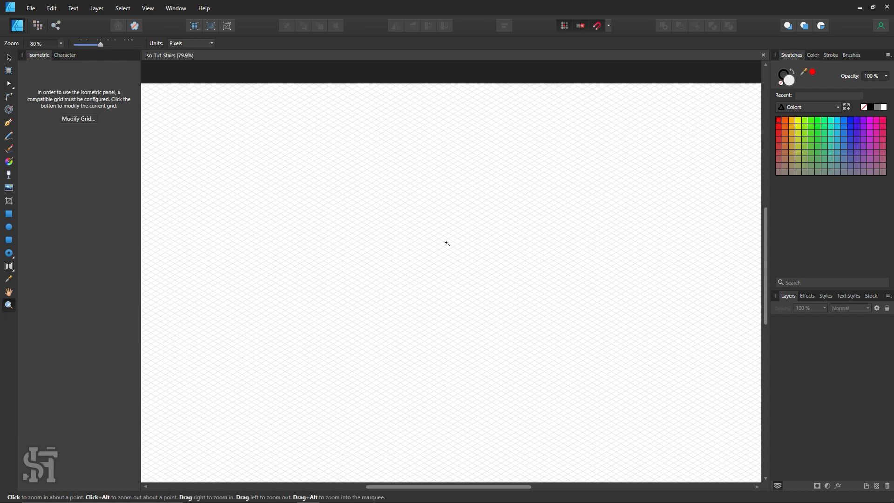
{"action": "left_click", "coordinate": [13, 215]}
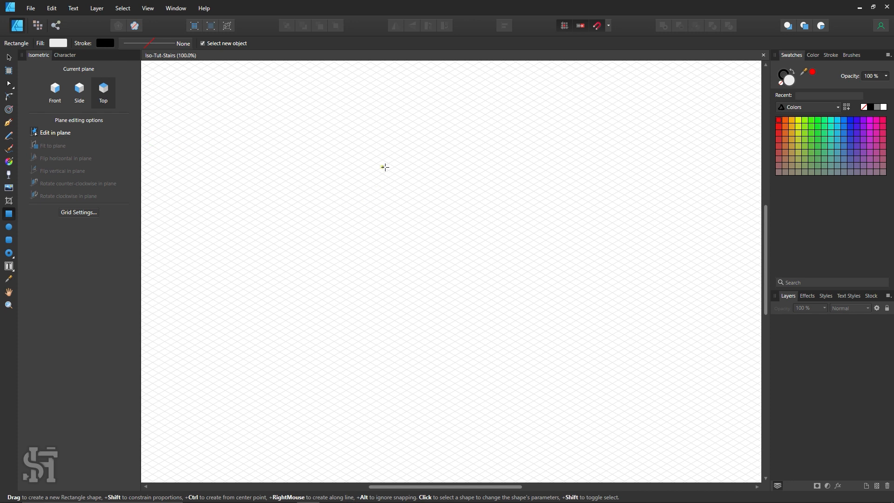
{"action": "left_click_drag", "start_coordinate": [389, 169], "coordinate": [394, 206]}
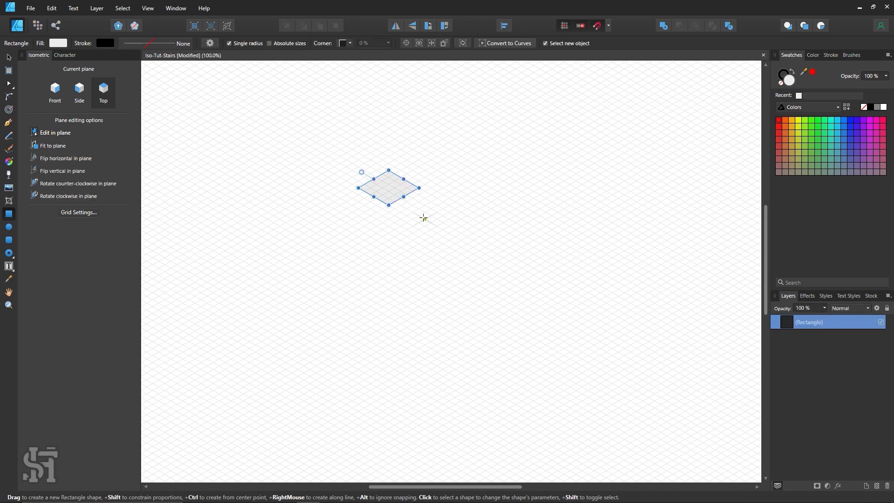
Remove the landing rectangle's stroke and fill it with light blue
{"action": "left_click", "coordinate": [782, 84]}
{"action": "left_click", "coordinate": [843, 121]}
{"action": "left_click", "coordinate": [836, 121]}
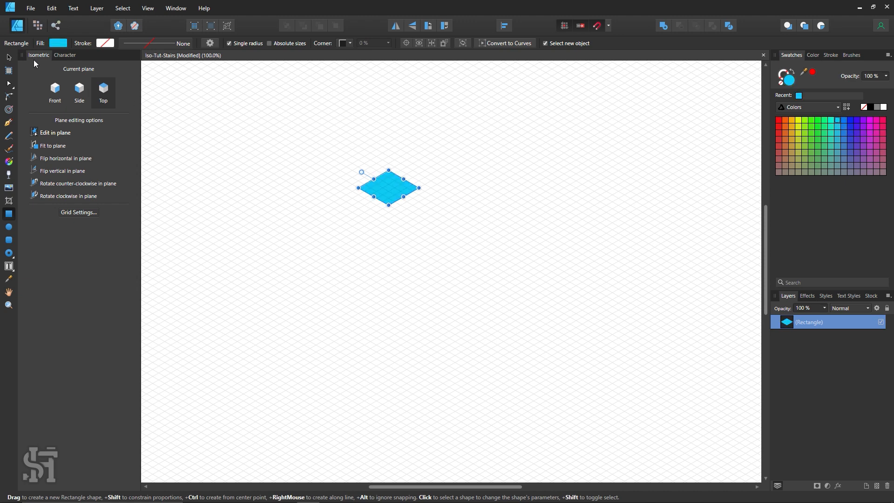
{"action": "left_click", "coordinate": [8, 58]}
{"action": "left_click", "coordinate": [831, 120]}
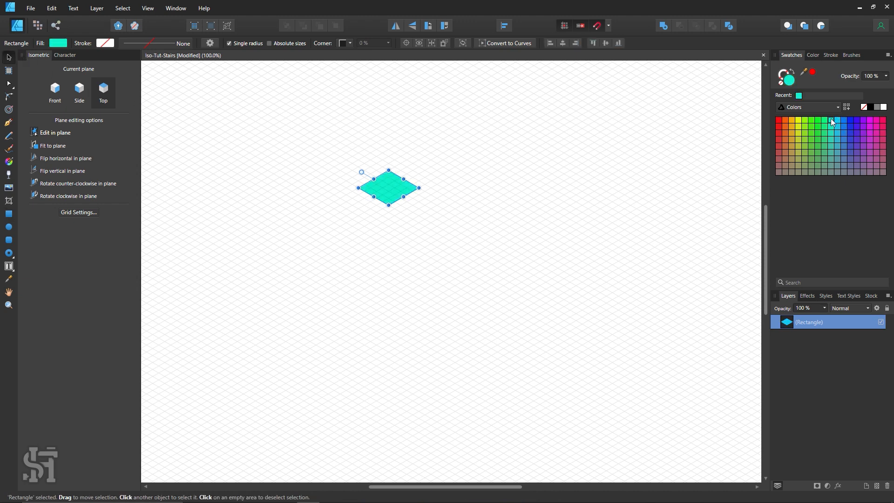
{"action": "left_click", "coordinate": [630, 163]}
{"action": "left_click", "coordinate": [378, 199]}
{"action": "left_click", "coordinate": [844, 121]}
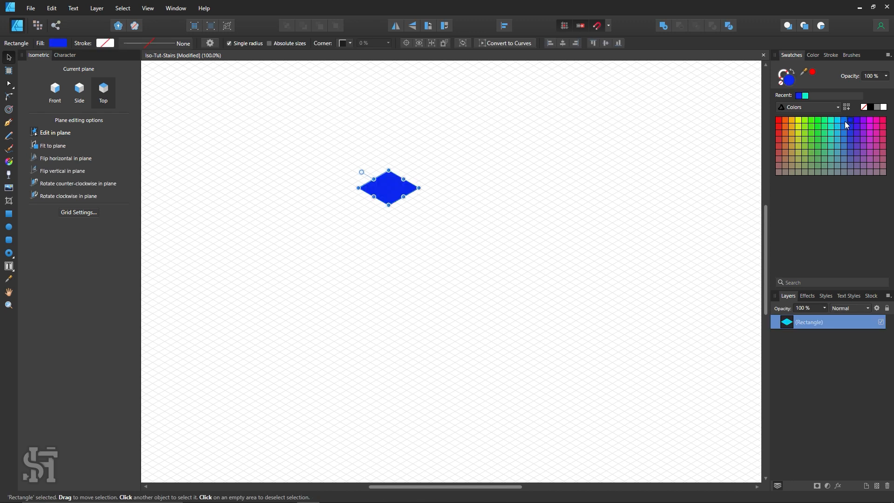
{"action": "left_click", "coordinate": [837, 121]}
{"action": "left_click", "coordinate": [577, 144]}
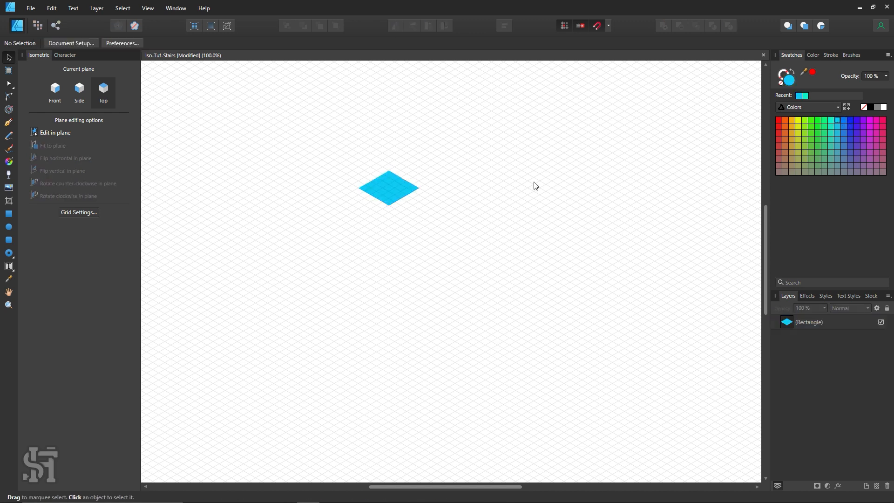
On the side isometric plane, draw a riser one grid cell high along the landing's lower-left edge
{"action": "key", "text": "z"}
{"action": "left_click", "coordinate": [408, 191]}
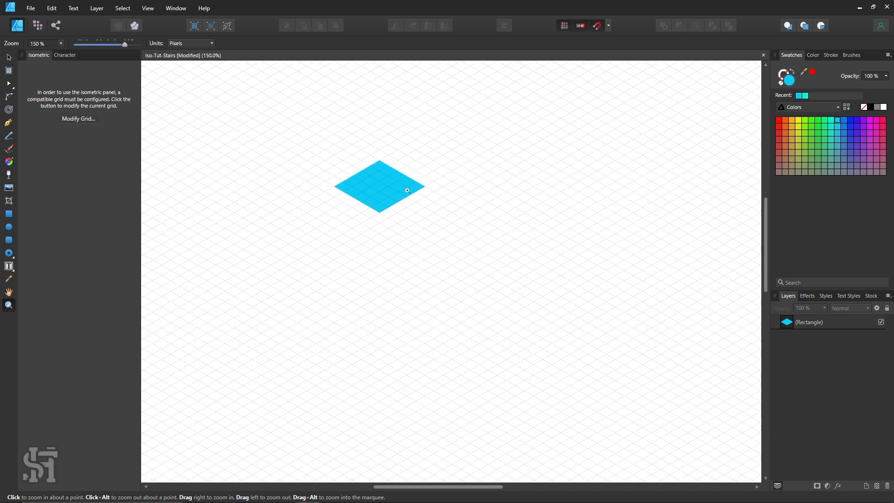
{"action": "left_click", "coordinate": [384, 175]}
{"action": "key", "text": "h"}
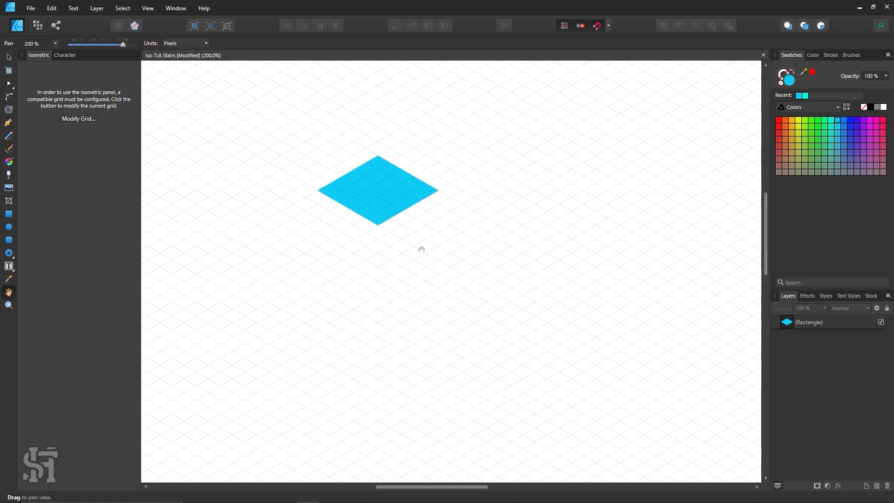
{"action": "left_click_drag", "start_coordinate": [420, 248], "coordinate": [444, 264]}
{"action": "left_click", "coordinate": [16, 58]}
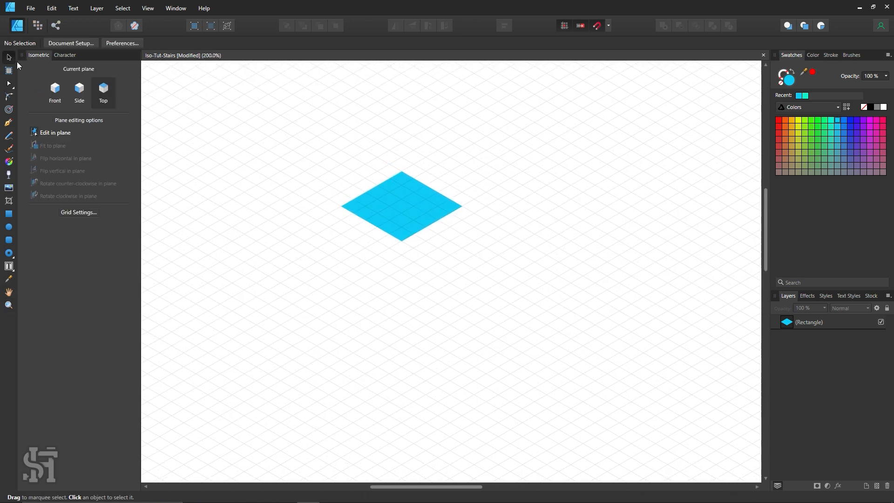
{"action": "left_click", "coordinate": [80, 91]}
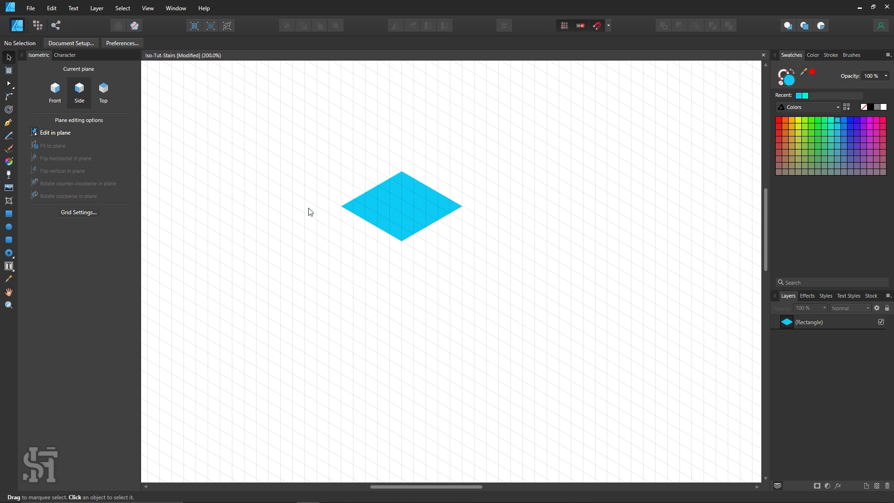
{"action": "left_click", "coordinate": [11, 215]}
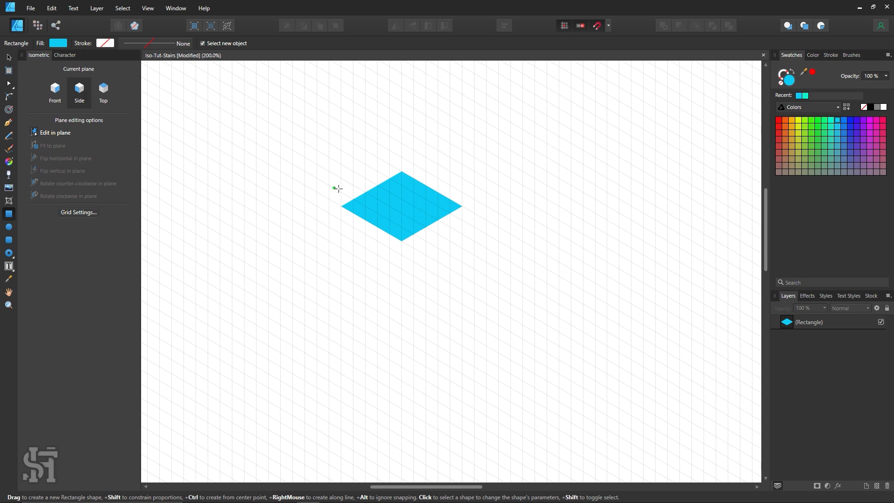
{"action": "left_click_drag", "start_coordinate": [341, 206], "coordinate": [401, 255]}
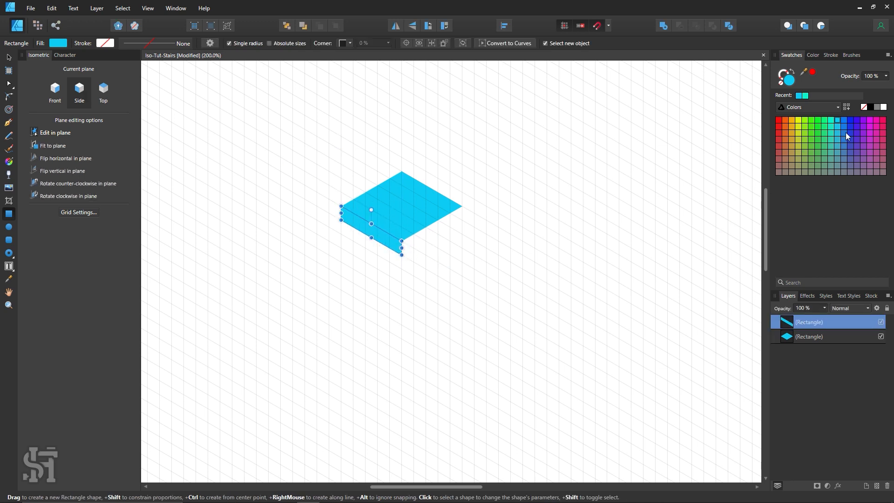
Fill the riser with purple
{"action": "left_click", "coordinate": [849, 119]}
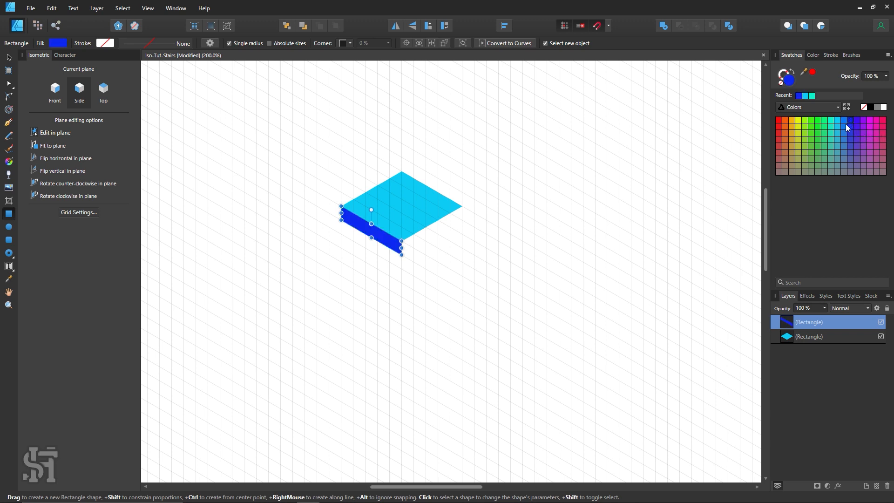
{"action": "left_click", "coordinate": [844, 119]}
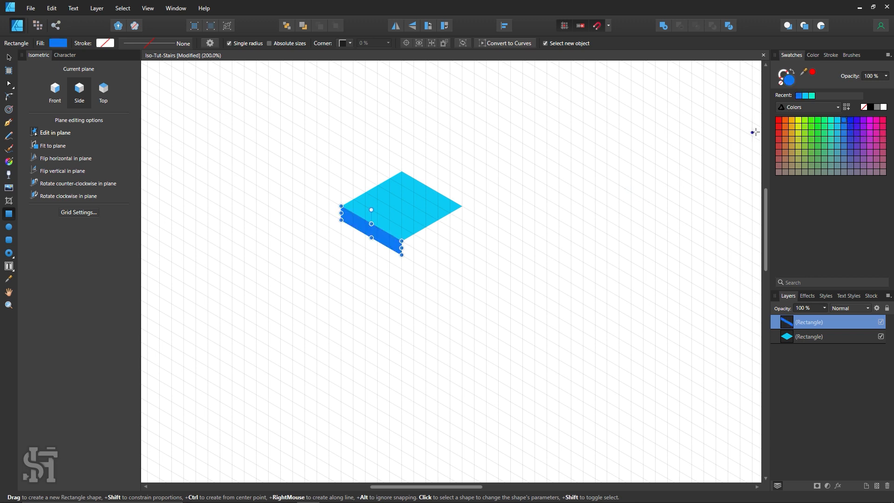
{"action": "left_click", "coordinate": [876, 121]}
{"action": "left_click", "coordinate": [861, 120]}
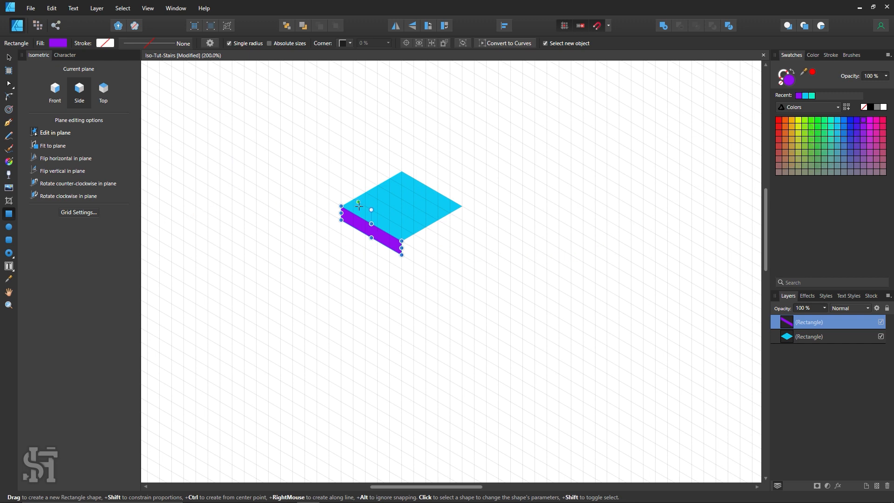
On the top plane, draw a tread one grid cell deep at the riser's base and give it the landing's sampled light blue
{"action": "left_click", "coordinate": [103, 89]}
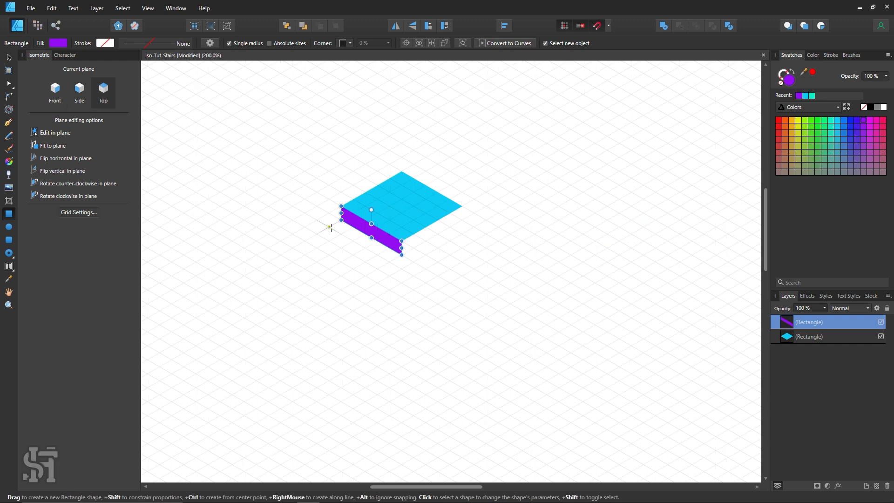
{"action": "left_click_drag", "start_coordinate": [330, 226], "coordinate": [397, 256]}
{"action": "key", "text": "i"}
{"action": "left_click", "coordinate": [358, 217]}
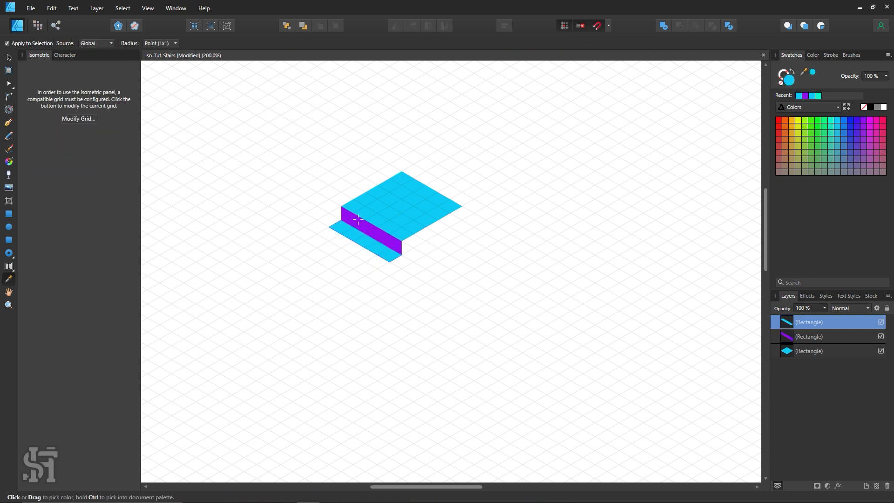
Select the purple riser and its tread and place repeated copies of the pair down the slope, making seven connected steps
{"action": "left_click", "coordinate": [8, 57]}
{"action": "left_click", "coordinate": [270, 147]}
{"action": "left_click_drag", "start_coordinate": [311, 189], "coordinate": [419, 296]}
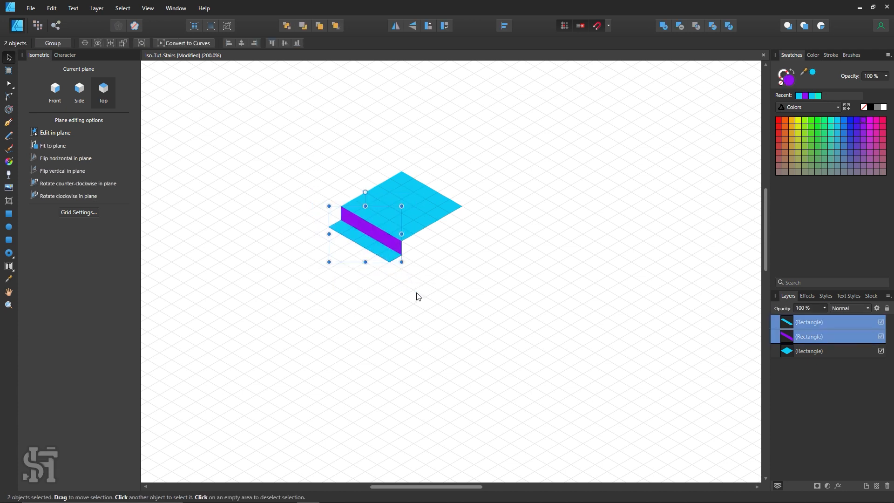
{"action": "mouse_move", "coordinate": [382, 239]}
{"action": "left_mouse_down"}
{"action": "mouse_move", "coordinate": [377, 276]}
{"action": "mouse_move", "coordinate": [351, 259]}
{"action": "mouse_move", "coordinate": [357, 301]}
{"action": "mouse_move", "coordinate": [358, 292]}
{"action": "left_mouse_up"}
{"action": "key", "text": "ctrl+v"}
{"action": "left_click_drag", "start_coordinate": [378, 232], "coordinate": [339, 295]}
{"action": "key", "text": "ctrl+v"}
{"action": "left_click_drag", "start_coordinate": [363, 254], "coordinate": [319, 331]}
{"action": "key", "text": "ctrl+v"}
{"action": "left_click_drag", "start_coordinate": [351, 297], "coordinate": [317, 329]}
{"action": "key", "text": "ctrl+v"}
{"action": "left_click_drag", "start_coordinate": [368, 242], "coordinate": [301, 368]}
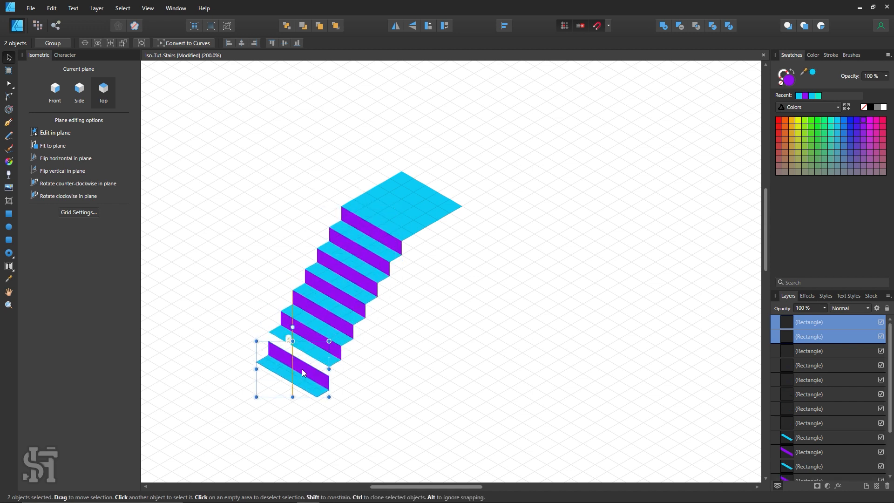
Extend the staircase downward with copies of the step, leaving off the lowest tread so the flight ends on a purple riser
{"action": "scroll", "coordinate": [317, 305], "scroll_direction": "down", "scroll_amount": 2}
{"action": "key", "text": "ctrl+v"}
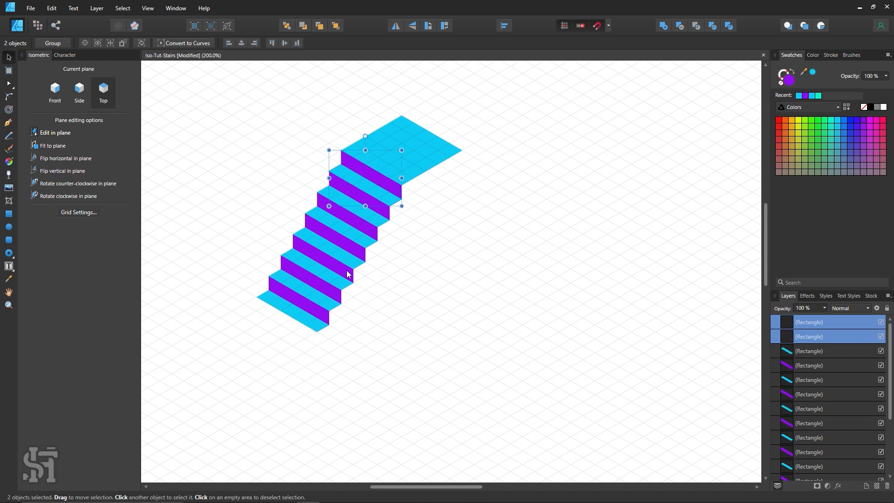
{"action": "left_click_drag", "start_coordinate": [320, 268], "coordinate": [298, 361]}
{"action": "left_click", "coordinate": [339, 350]}
{"action": "left_click", "coordinate": [345, 365]}
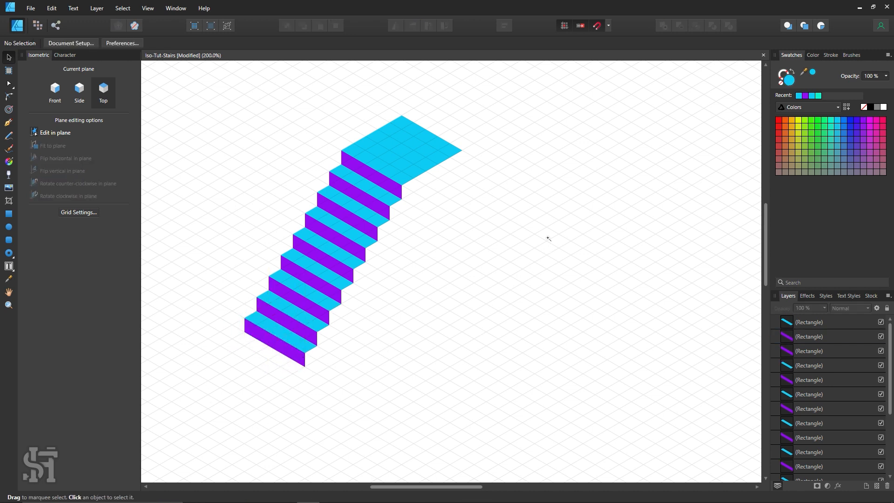
{"action": "key", "text": "z"}
{"action": "scroll", "coordinate": [538, 216], "scroll_direction": "down", "scroll_amount": 4}
{"action": "key", "text": "space"}
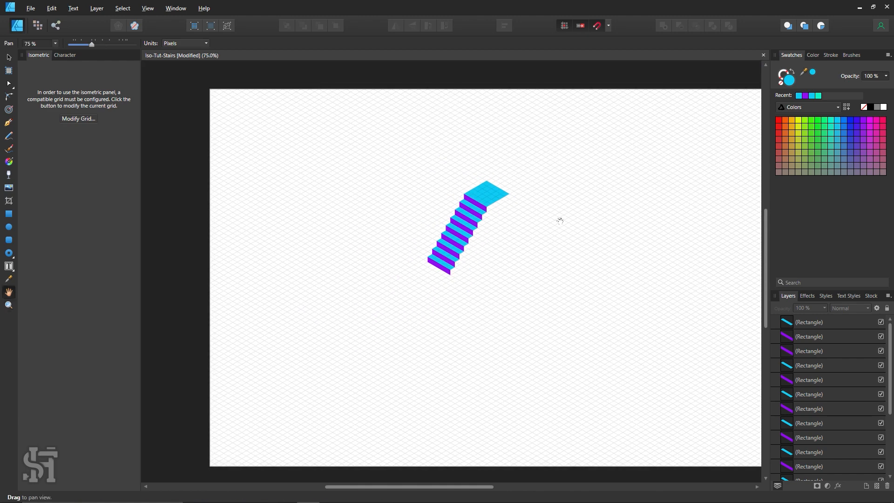
{"action": "left_click_drag", "start_coordinate": [560, 222], "coordinate": [499, 238]}
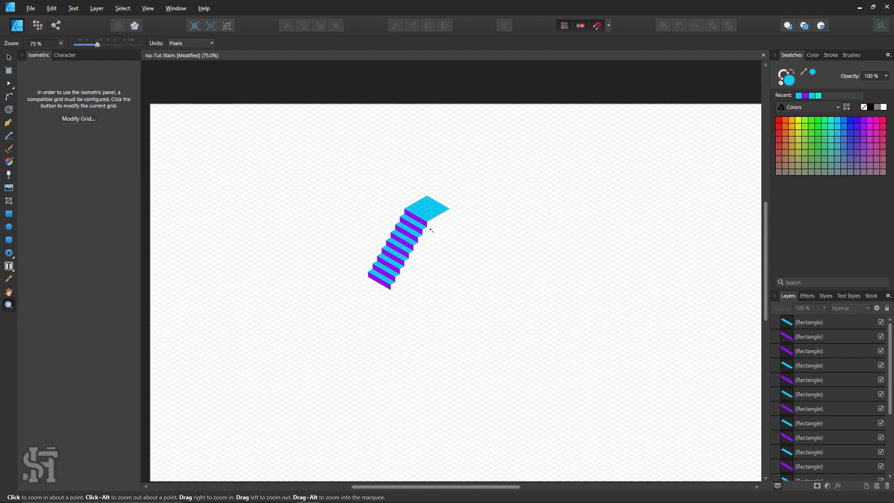
{"action": "scroll", "coordinate": [431, 230], "scroll_direction": "up", "scroll_amount": 3}
{"action": "key", "text": "space"}
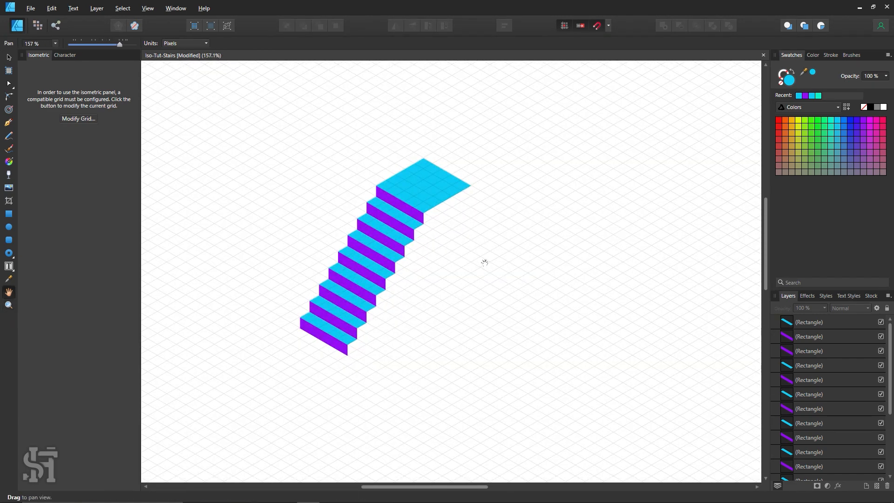
{"action": "left_click_drag", "start_coordinate": [481, 237], "coordinate": [467, 245]}
{"action": "left_click", "coordinate": [8, 57]}
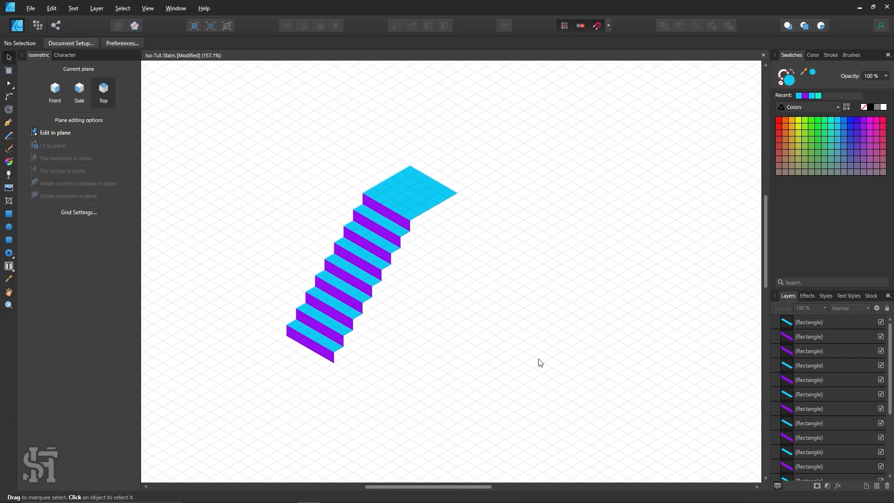
{"action": "left_click", "coordinate": [59, 101]}
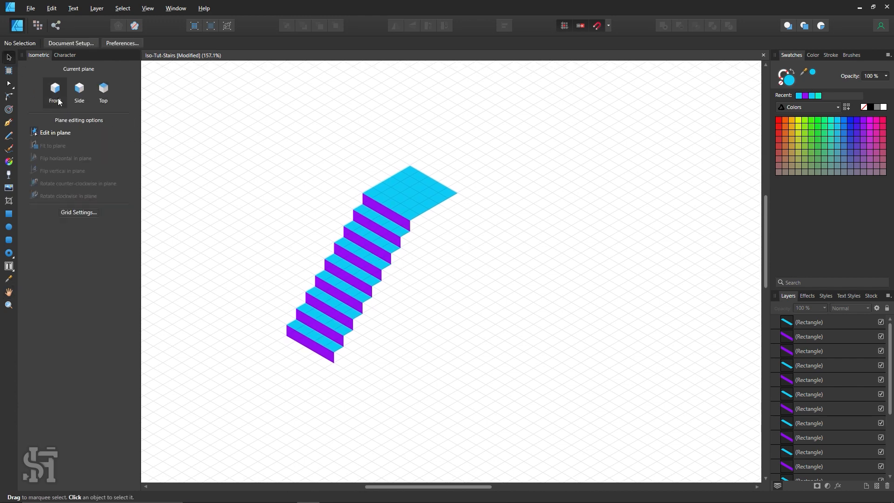
{"action": "left_click", "coordinate": [8, 215]}
{"action": "scroll", "coordinate": [430, 175], "scroll_direction": "up", "scroll_amount": 1}
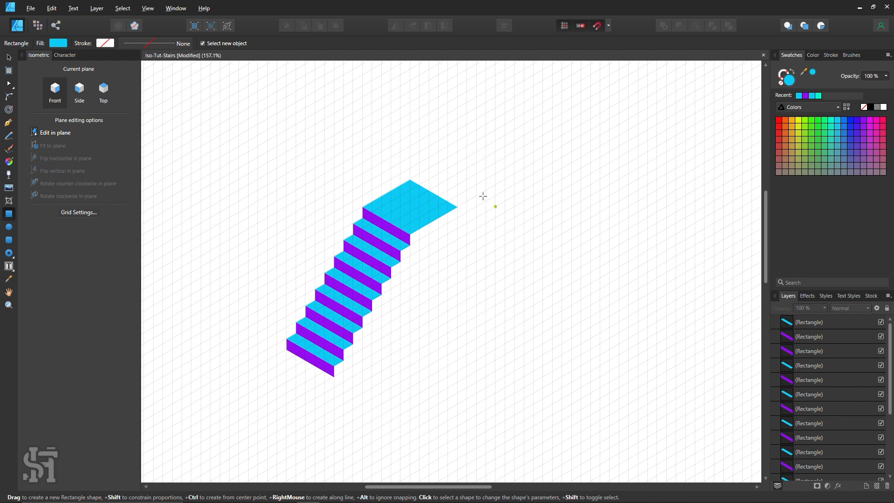
{"action": "left_click", "coordinate": [10, 60]}
{"action": "left_click", "coordinate": [381, 249]}
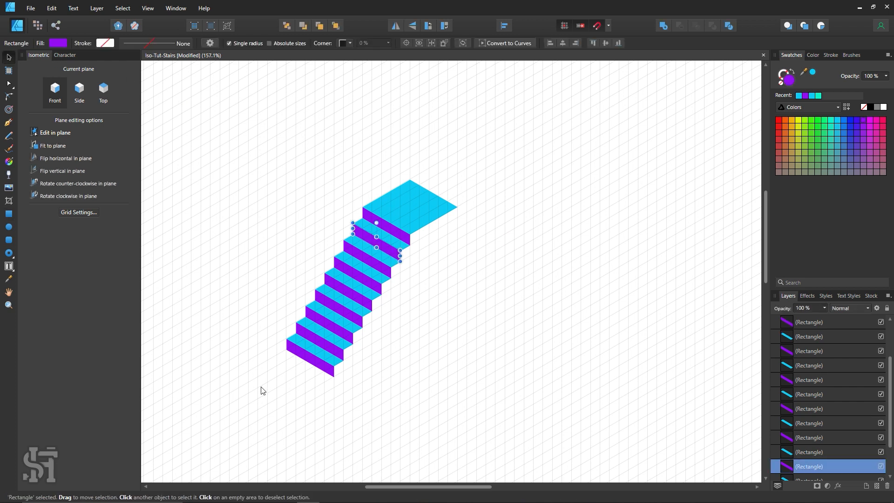
{"action": "left_click", "coordinate": [260, 388]}
{"action": "key", "text": "z"}
{"action": "left_click", "coordinate": [322, 307], "text": "alt"}
{"action": "left_click", "coordinate": [323, 308], "text": "alt"}
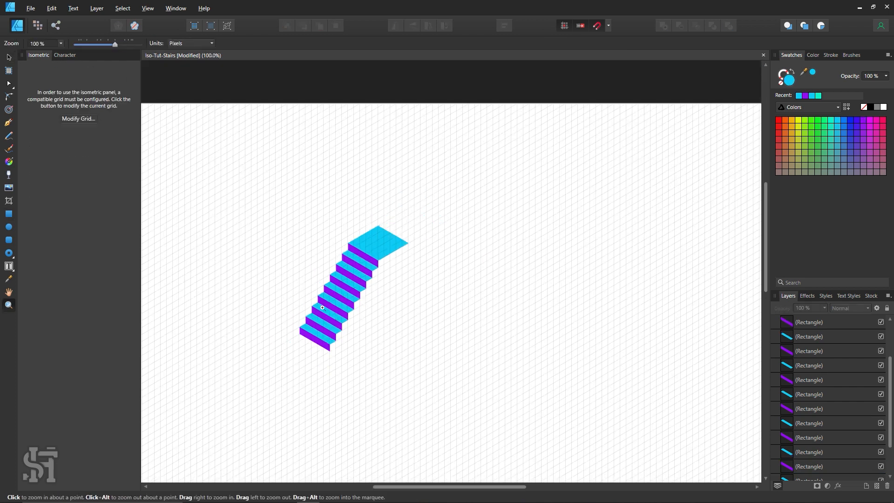
{"action": "key", "text": "h"}
{"action": "left_click_drag", "start_coordinate": [364, 298], "coordinate": [425, 251]}
{"action": "key", "text": "z"}
{"action": "left_click", "coordinate": [404, 248]}
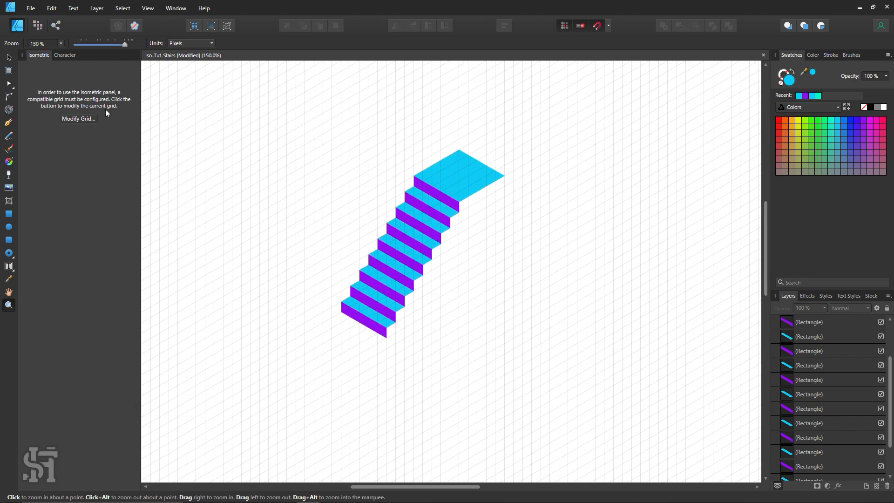
On the top plane, place a copy of the landing at the lowest riser's base and shorten the upper landing to one grid cell deep
{"action": "left_click", "coordinate": [13, 57]}
{"action": "left_click", "coordinate": [460, 161]}
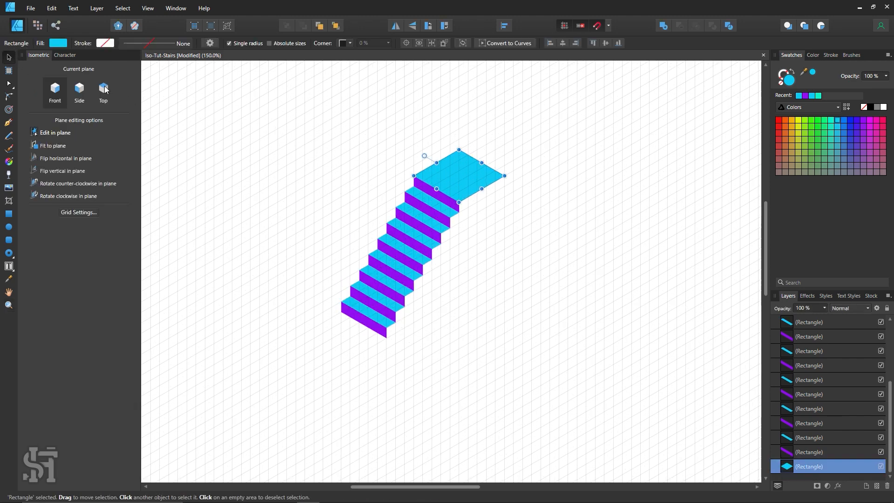
{"action": "mouse_move", "coordinate": [482, 170]}
{"action": "left_mouse_down"}
{"action": "mouse_move", "coordinate": [458, 184]}
{"action": "mouse_move", "coordinate": [363, 370]}
{"action": "mouse_move", "coordinate": [370, 331]}
{"action": "mouse_move", "coordinate": [318, 351]}
{"action": "left_mouse_up"}
{"action": "left_click", "coordinate": [421, 374]}
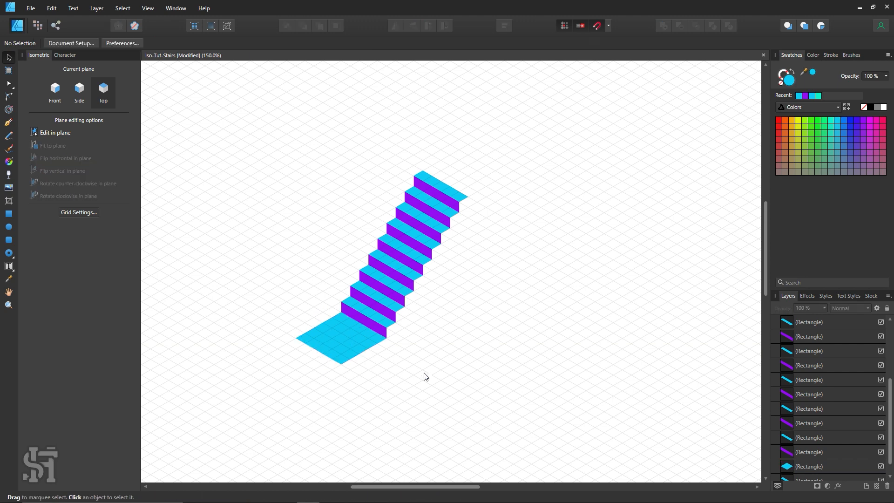
On the front plane, draw a side face one grid cell high along the lower landing's front-right edge and fill it purple
{"action": "scroll", "coordinate": [425, 363], "scroll_direction": "down", "scroll_amount": 2}
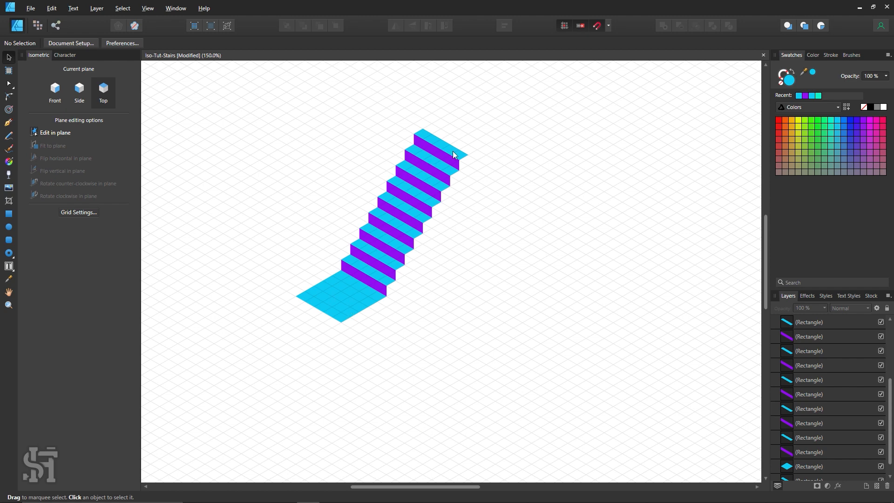
{"action": "left_click", "coordinate": [56, 92]}
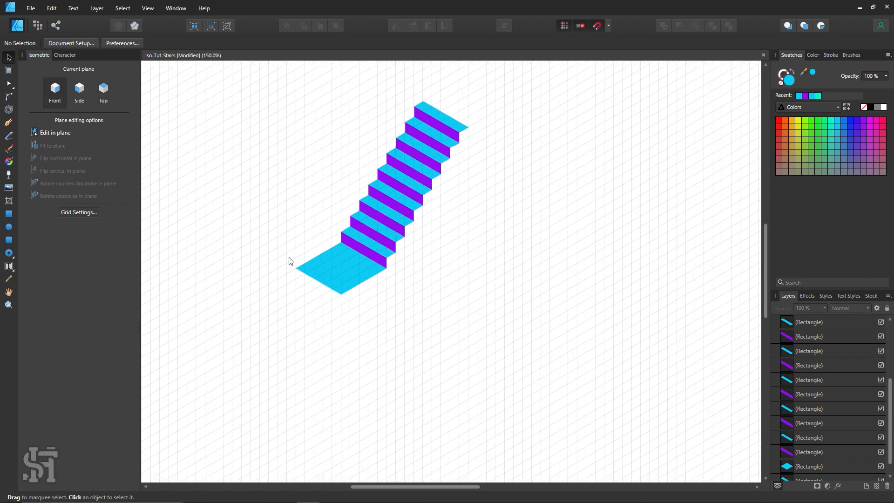
{"action": "key", "text": "z"}
{"action": "left_click", "coordinate": [384, 286]}
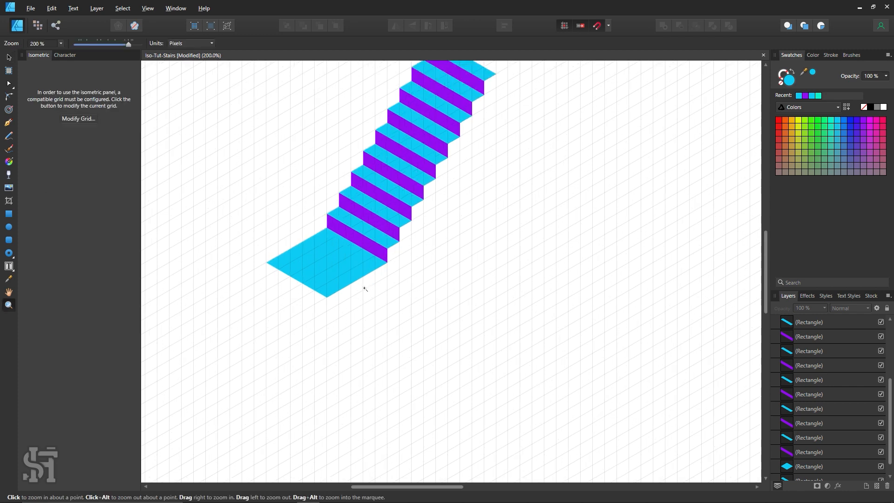
{"action": "left_click", "coordinate": [9, 213]}
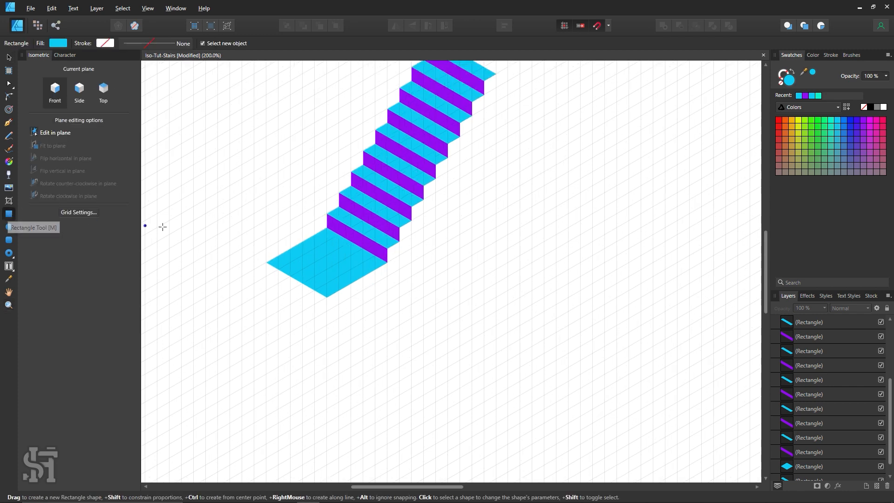
{"action": "left_click_drag", "start_coordinate": [387, 262], "coordinate": [328, 311]}
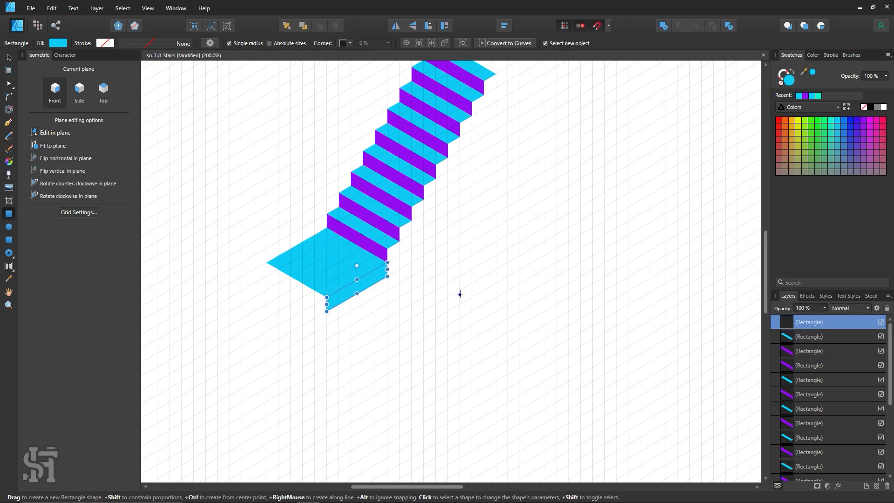
{"action": "left_click", "coordinate": [863, 120]}
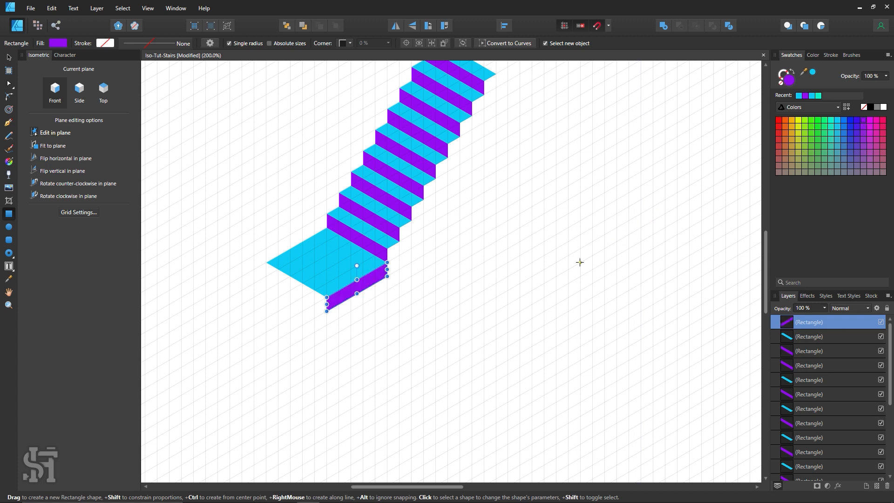
Select all shapes sharing the risers' purple fill and darken their fill to 660AA6
{"action": "scroll", "coordinate": [560, 269], "scroll_direction": "up", "scroll_amount": 2}
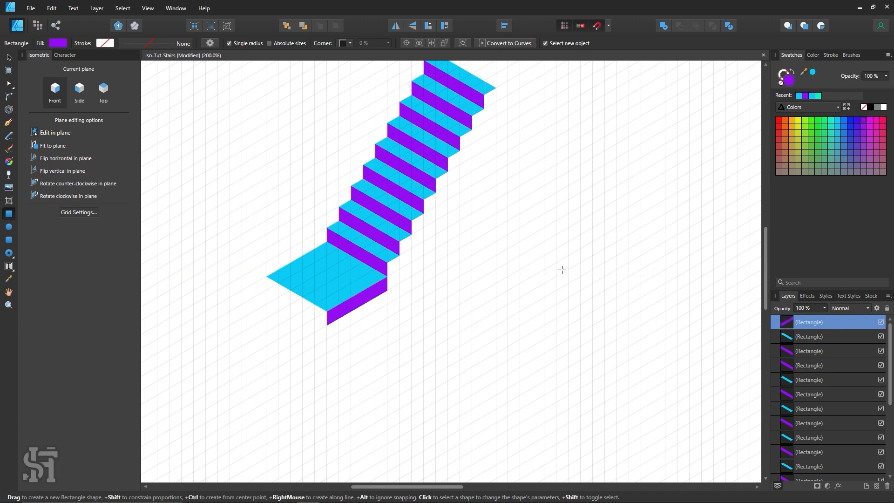
{"action": "left_click", "coordinate": [8, 57]}
{"action": "left_click", "coordinate": [449, 112]}
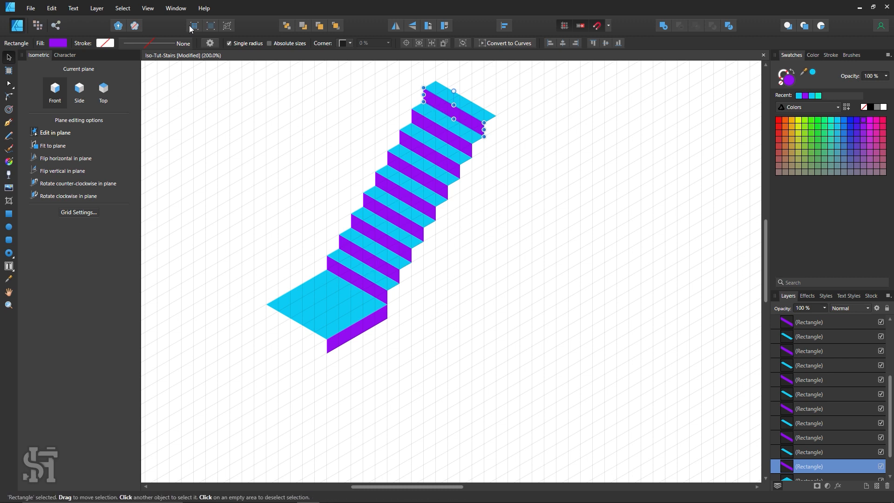
{"action": "left_click", "coordinate": [128, 11]}
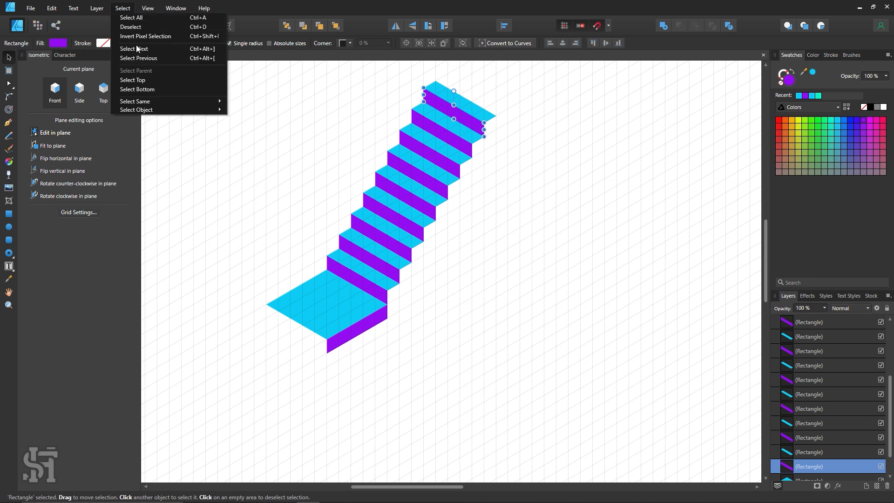
{"action": "mouse_move", "coordinate": [220, 101]}
{"action": "left_click", "coordinate": [255, 103]}
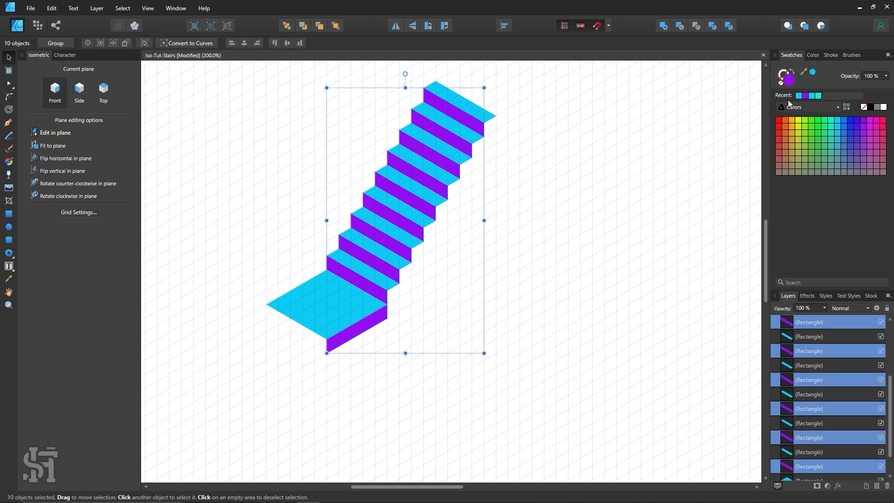
{"action": "double_click", "coordinate": [789, 84]}
{"action": "left_click_drag", "start_coordinate": [697, 123], "coordinate": [733, 209]}
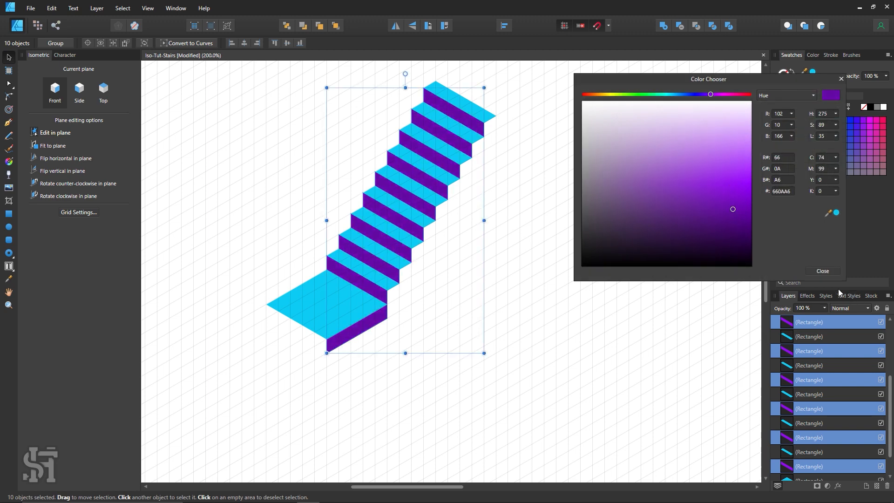
{"action": "left_click", "coordinate": [823, 272]}
Give only the lower landing's side face a brighter purple fill, A12CF3
{"action": "left_click", "coordinate": [372, 330]}
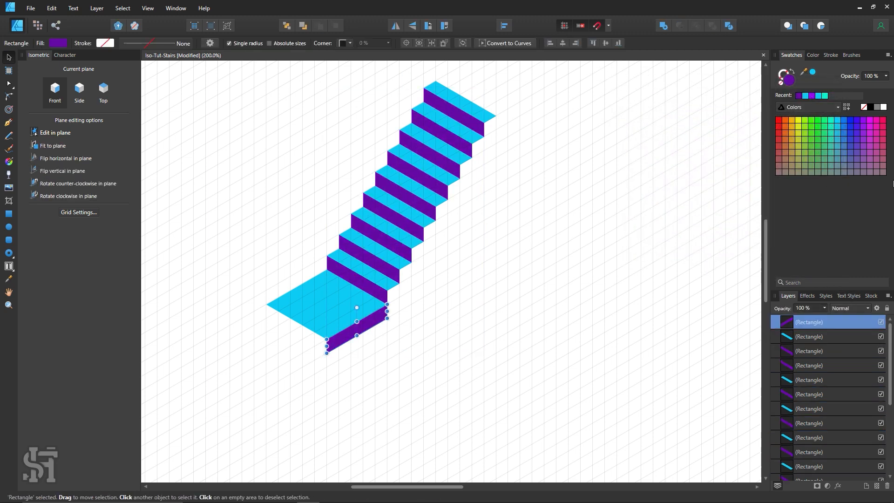
{"action": "left_click", "coordinate": [864, 122]}
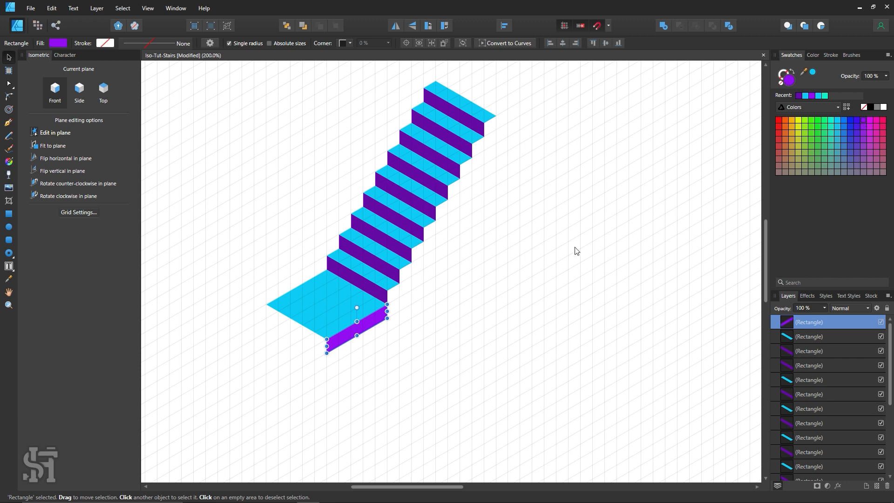
{"action": "double_click", "coordinate": [794, 80]}
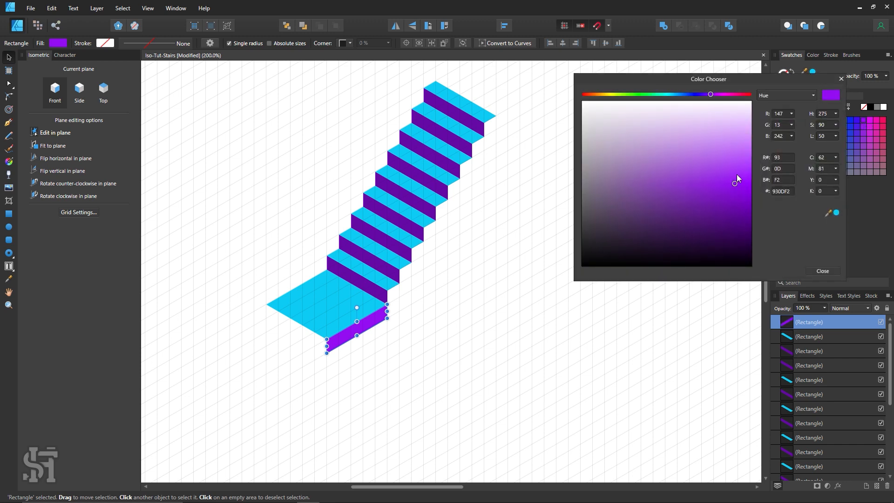
{"action": "left_click_drag", "start_coordinate": [736, 180], "coordinate": [734, 174]}
{"action": "key", "text": "ctrl+d"}
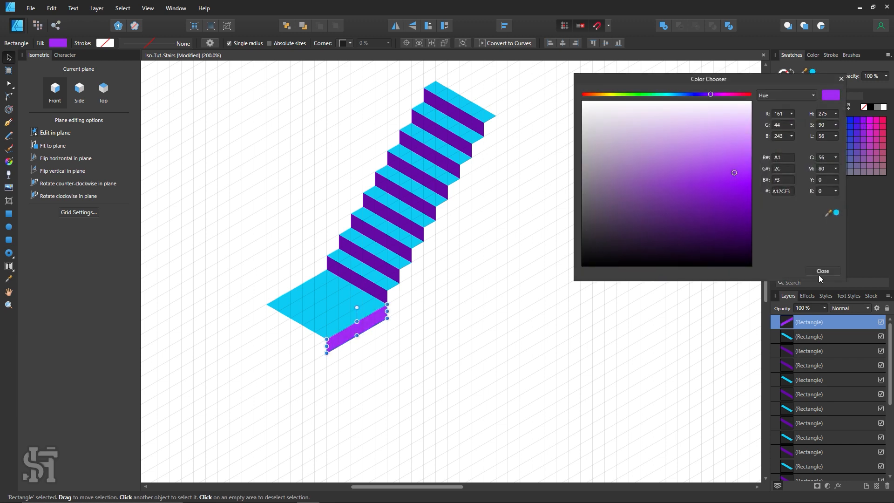
{"action": "left_click", "coordinate": [820, 272]}
Select the lower landing and the top tread by their shared fill colour and recolour both turquoise
{"action": "left_click", "coordinate": [318, 309]}
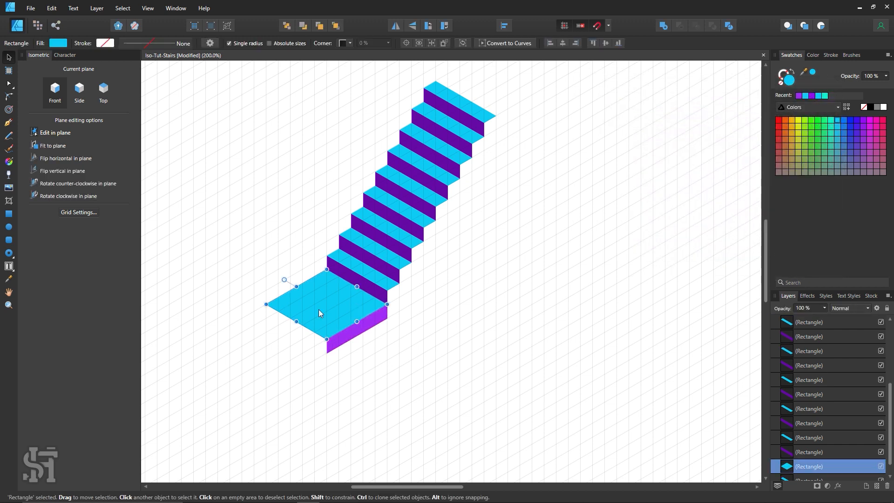
{"action": "left_click", "coordinate": [122, 8]}
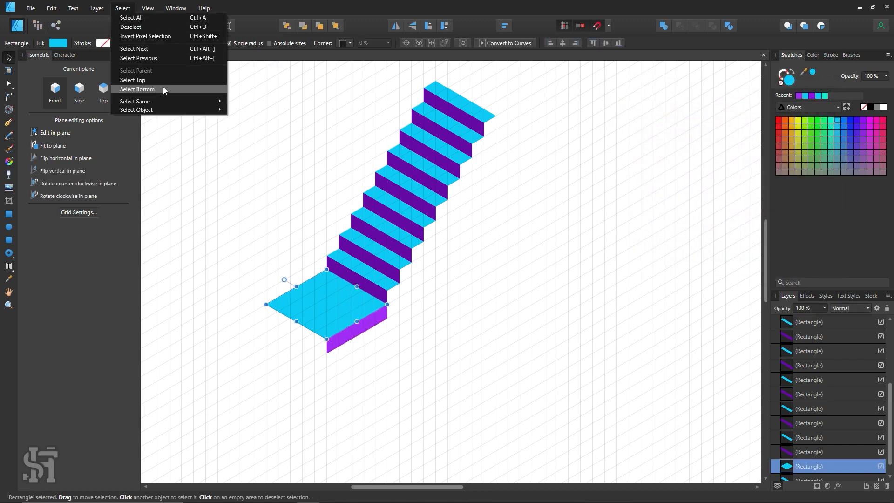
{"action": "mouse_move", "coordinate": [171, 102]}
{"action": "left_click", "coordinate": [261, 102]}
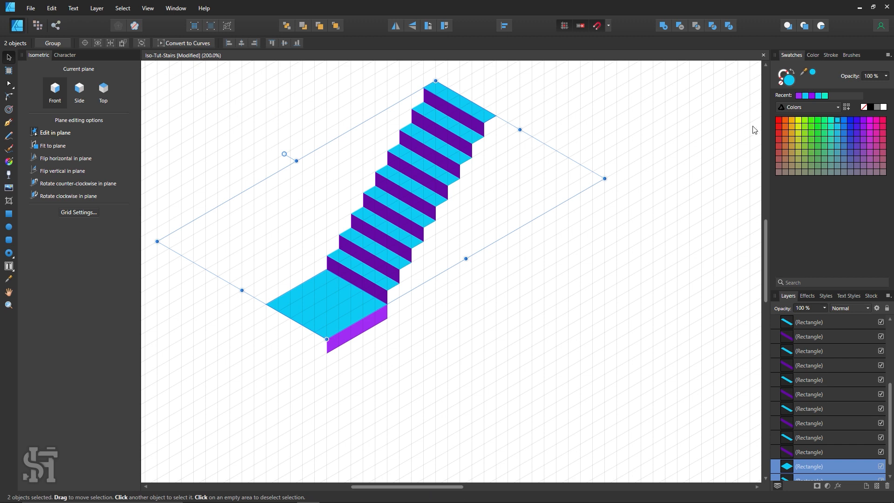
{"action": "left_click", "coordinate": [831, 120]}
{"action": "left_click", "coordinate": [621, 303]}
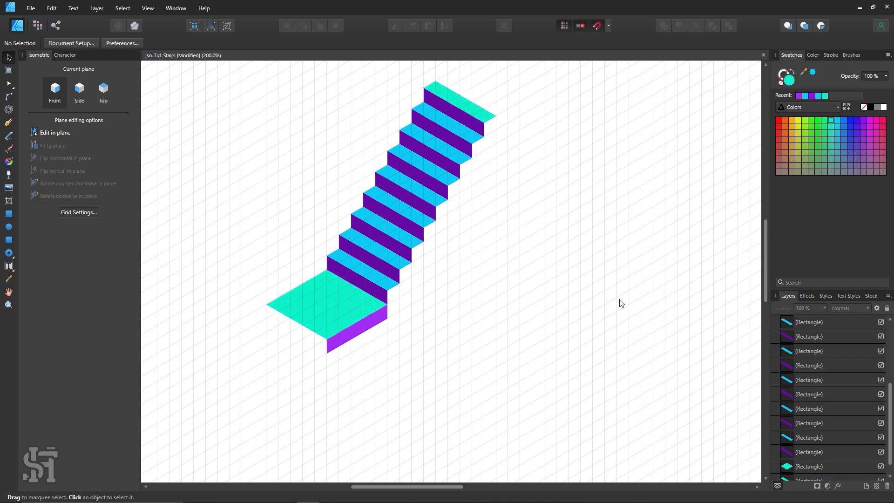
Select all remaining light blue treads by their shared fill colour and give them the same turquoise as the landing
{"action": "left_click", "coordinate": [393, 286]}
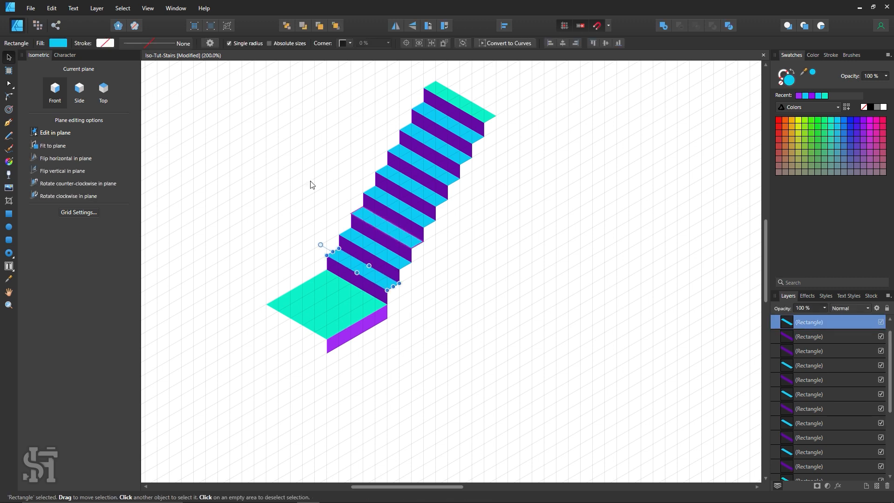
{"action": "left_click", "coordinate": [123, 8]}
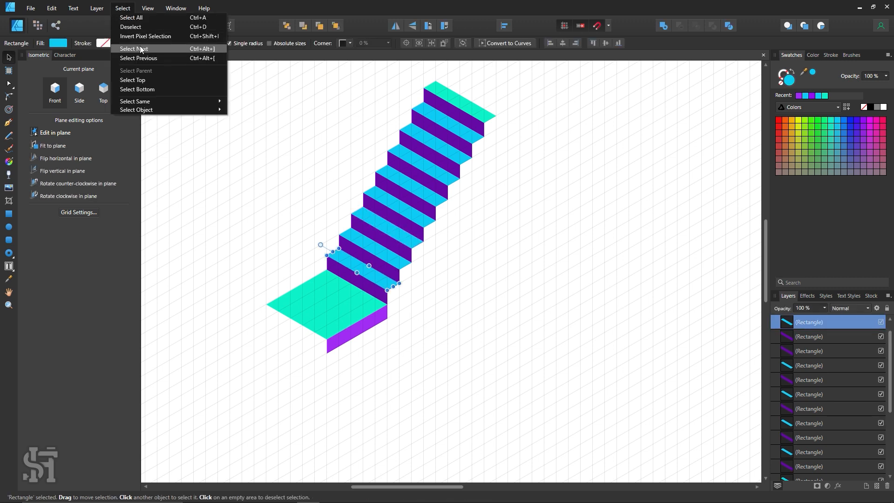
{"action": "mouse_move", "coordinate": [176, 100]}
{"action": "left_click", "coordinate": [254, 103]}
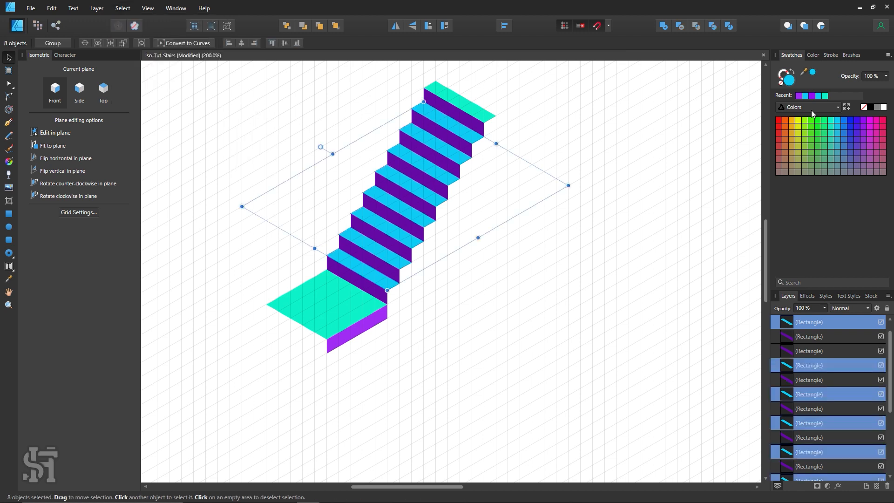
{"action": "left_click", "coordinate": [832, 122]}
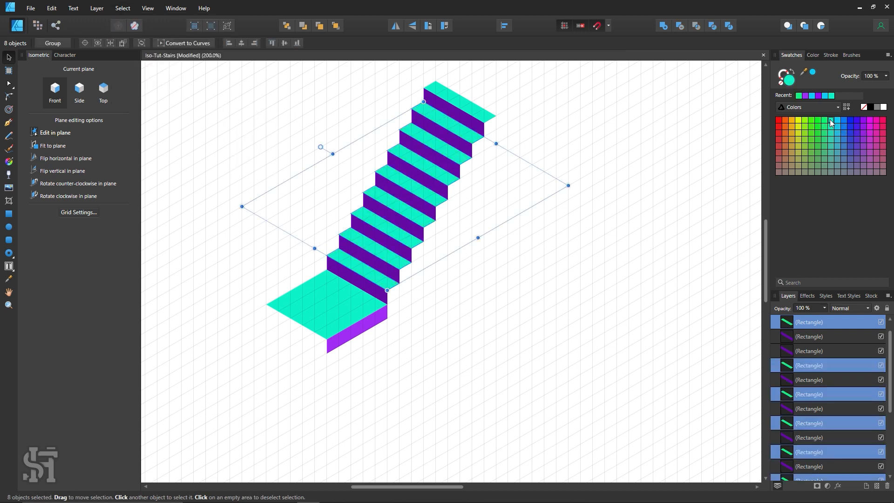
{"action": "left_click", "coordinate": [599, 236]}
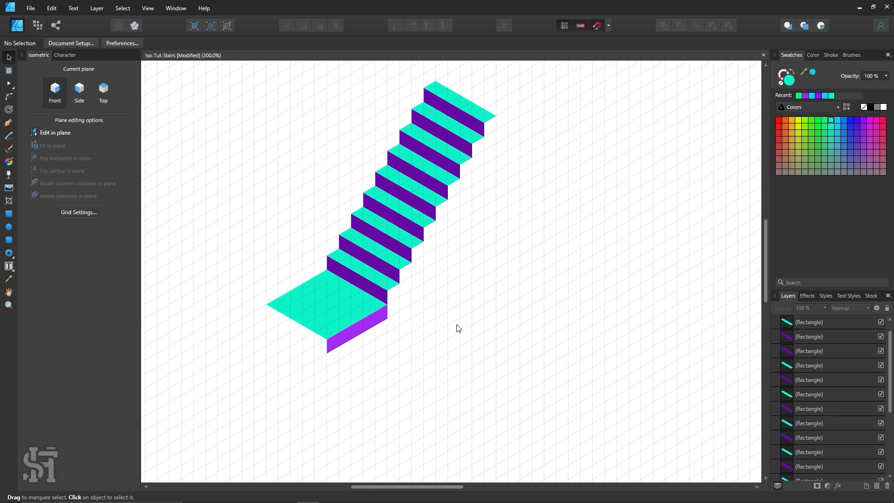
{"action": "scroll", "coordinate": [458, 328], "scroll_direction": "down", "scroll_amount": 4}
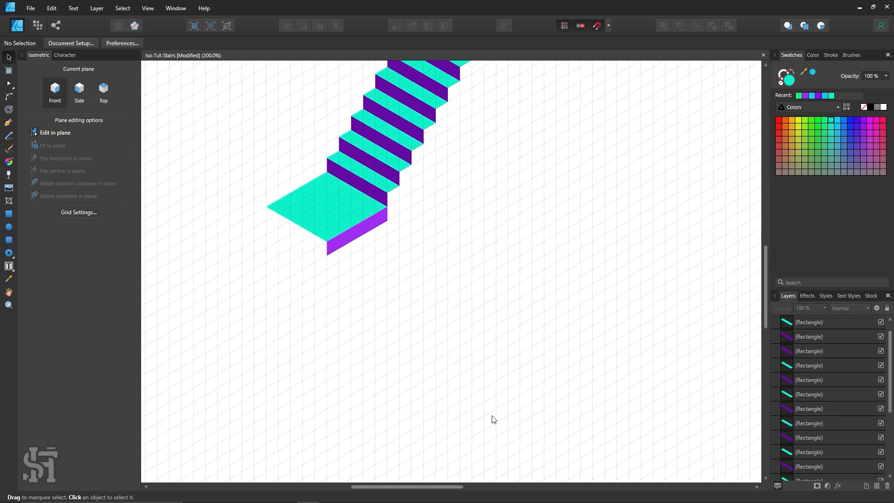
Draw a turquoise rectangle in the top plane as a narrow tread along the base of the landing's side face
{"action": "left_click", "coordinate": [9, 214]}
{"action": "left_click", "coordinate": [103, 91]}
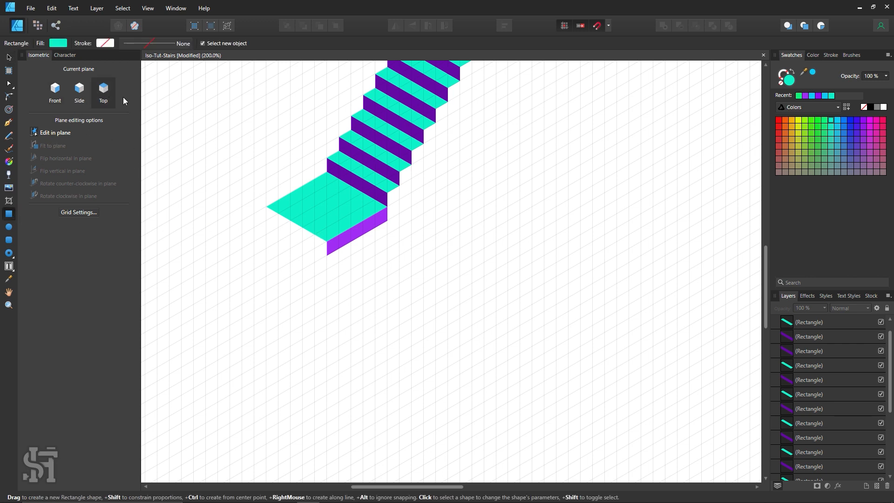
{"action": "left_click_drag", "start_coordinate": [398, 228], "coordinate": [338, 264]}
{"action": "left_click", "coordinate": [9, 58]}
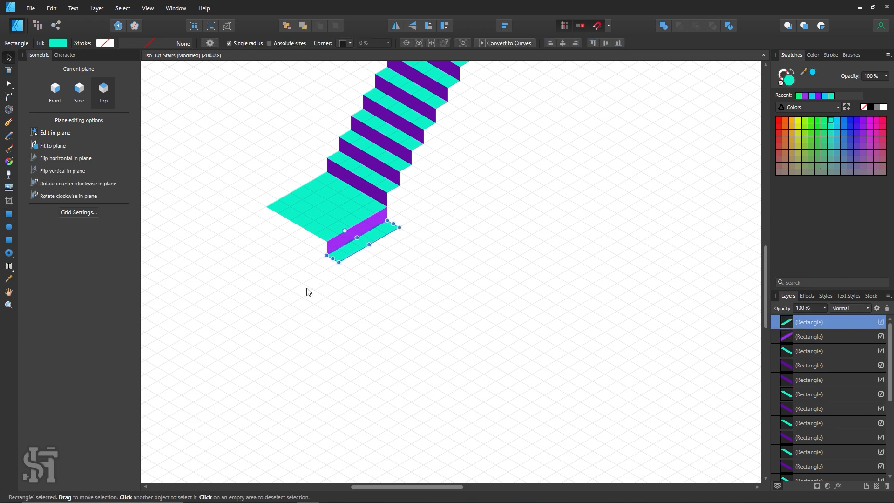
Duplicate the new tread together with the landing's bright purple riser repeatedly down the grid, building a lower flight with seven risers
{"action": "left_click_drag", "start_coordinate": [307, 289], "coordinate": [415, 203]}
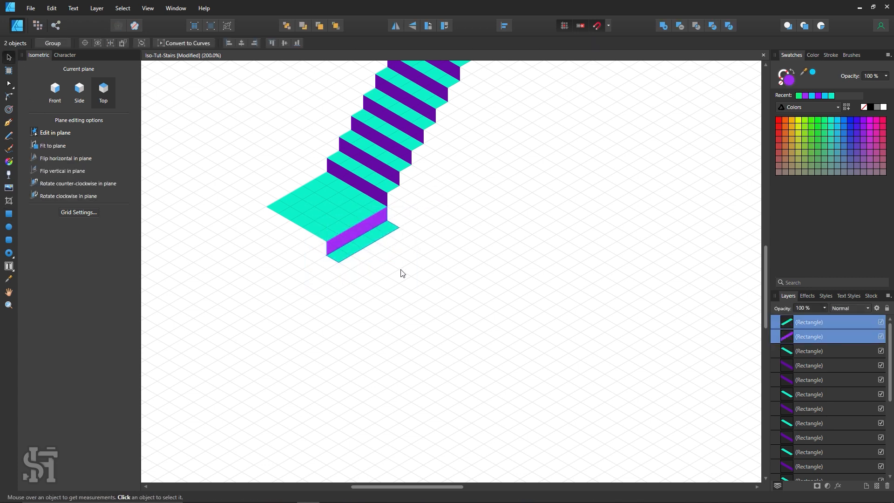
{"action": "mouse_move", "coordinate": [374, 231]}
{"action": "left_mouse_down"}
{"action": "mouse_move", "coordinate": [392, 256]}
{"action": "mouse_move", "coordinate": [386, 251]}
{"action": "left_mouse_up"}
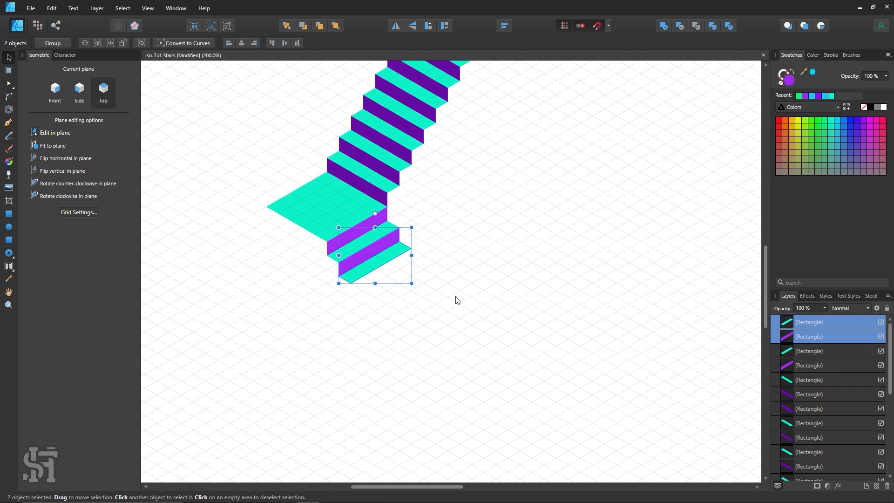
{"action": "mouse_move", "coordinate": [390, 248]}
{"action": "left_mouse_down"}
{"action": "mouse_move", "coordinate": [423, 341]}
{"action": "mouse_move", "coordinate": [428, 328]}
{"action": "left_mouse_up"}
{"action": "scroll", "coordinate": [425, 320], "scroll_direction": "down", "scroll_amount": 1}
{"action": "mouse_move", "coordinate": [412, 261]}
{"action": "left_mouse_down"}
{"action": "mouse_move", "coordinate": [429, 327]}
{"action": "mouse_move", "coordinate": [439, 300]}
{"action": "mouse_move", "coordinate": [442, 309]}
{"action": "left_mouse_up"}
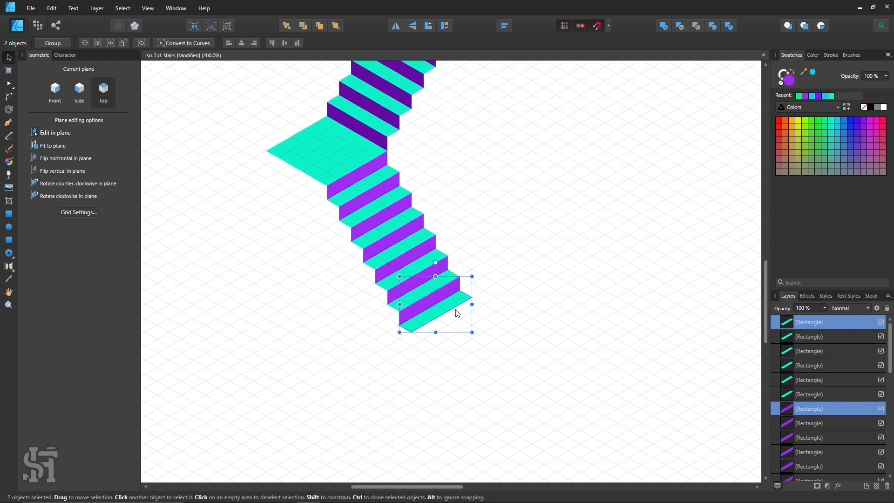
Add an eighth tread-and-riser pair at the bottom end of the lower flight, and clear the selection
{"action": "key", "text": "z"}
{"action": "left_click", "coordinate": [516, 218], "text": "alt"}
{"action": "key", "text": "h"}
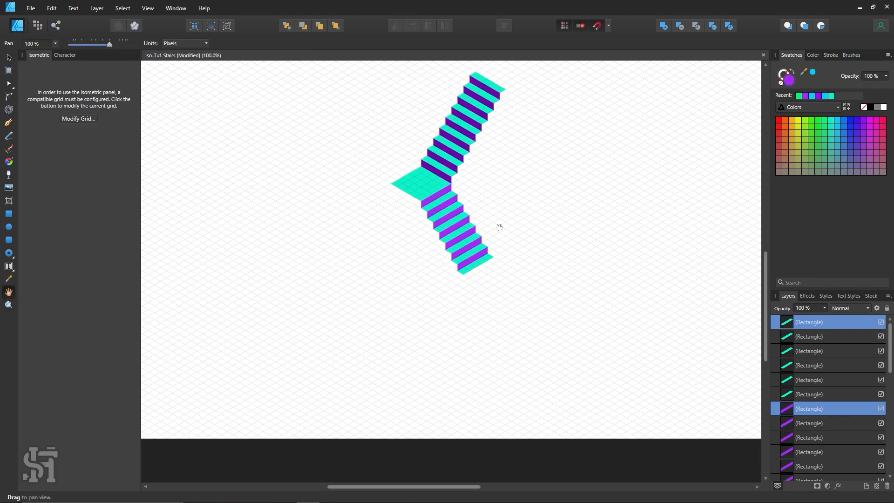
{"action": "left_click_drag", "start_coordinate": [490, 233], "coordinate": [419, 280]}
{"action": "key", "text": "z"}
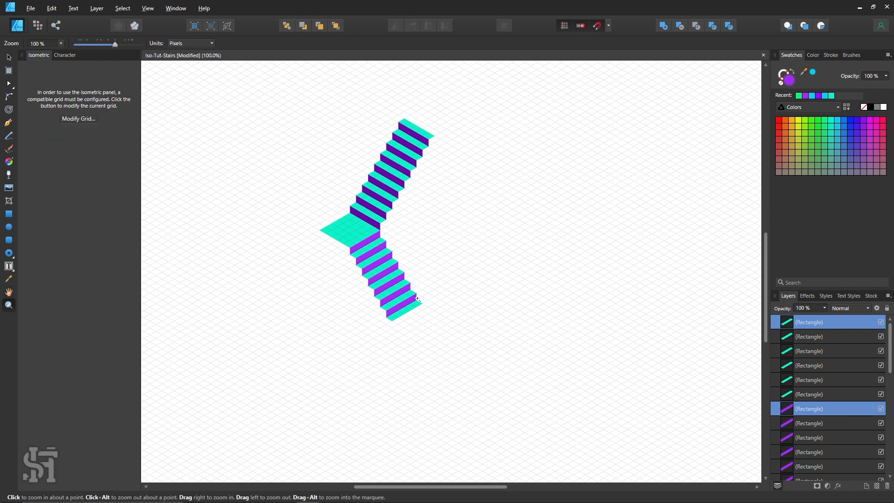
{"action": "left_click", "coordinate": [413, 295]}
{"action": "key", "text": "v"}
{"action": "mouse_move", "coordinate": [390, 329]}
{"action": "left_mouse_down"}
{"action": "mouse_move", "coordinate": [413, 364]}
{"action": "mouse_move", "coordinate": [406, 355]}
{"action": "left_mouse_up"}
{"action": "key", "text": "ctrl+d"}
Duplicate only the last bright purple riser one step down to close off the bottom of the lower flight
{"action": "key", "text": "z"}
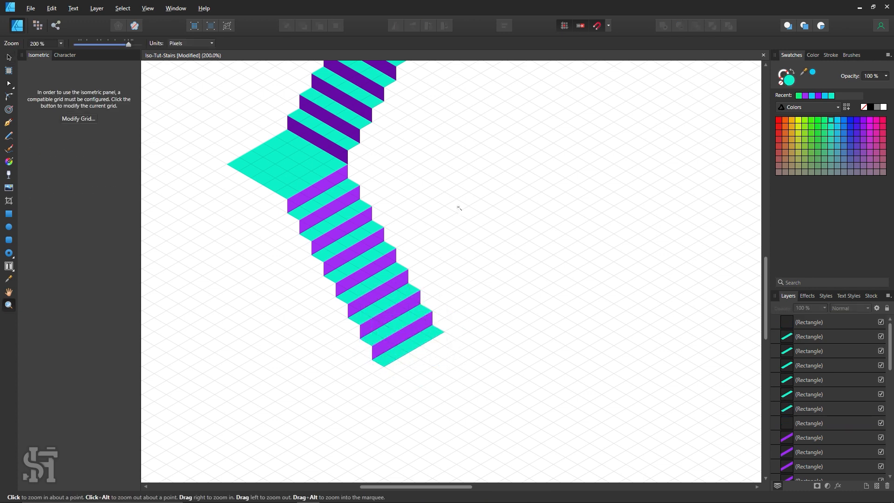
{"action": "left_click", "coordinate": [458, 207], "text": "alt"}
{"action": "left_click", "coordinate": [459, 207], "text": "alt"}
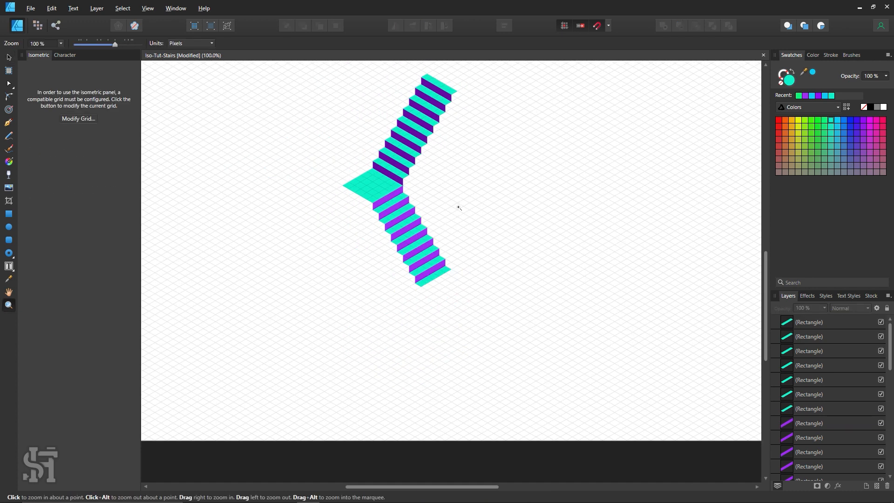
{"action": "key", "text": "h"}
{"action": "left_click_drag", "start_coordinate": [458, 208], "coordinate": [467, 251]}
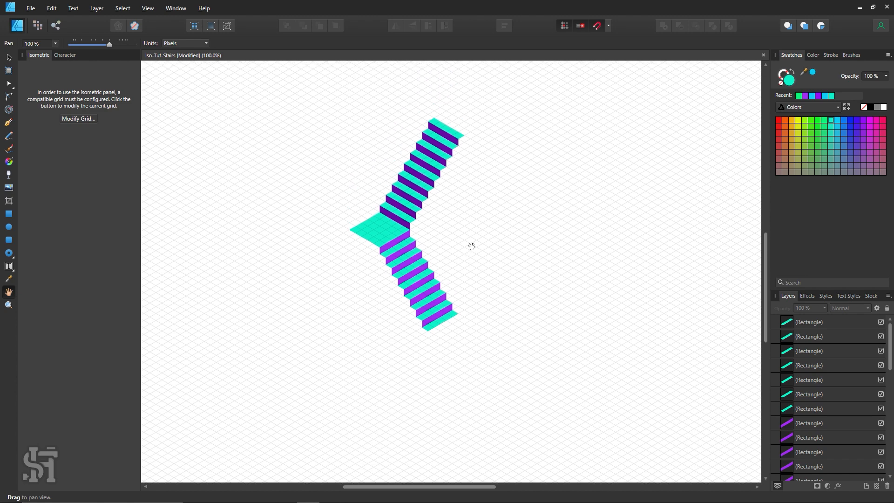
{"action": "key", "text": "z"}
{"action": "left_click", "coordinate": [451, 328]}
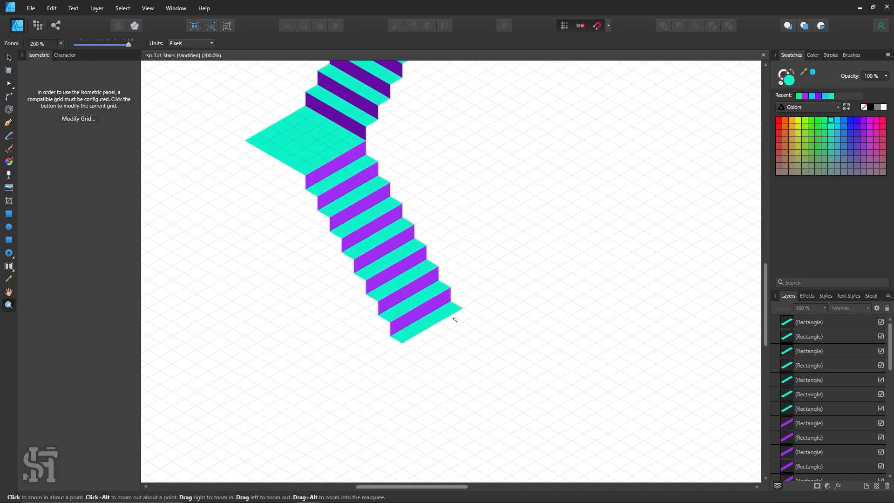
{"action": "left_click", "coordinate": [9, 57]}
{"action": "scroll", "coordinate": [426, 310], "scroll_direction": "down", "scroll_amount": 1}
{"action": "left_click_drag", "start_coordinate": [405, 292], "coordinate": [417, 315]}
{"action": "left_click", "coordinate": [470, 320]}
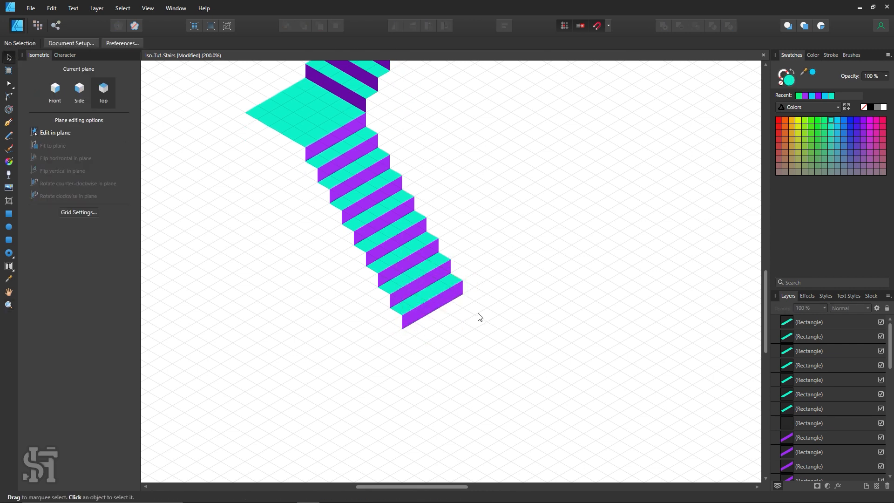
Examine both flights of the staircase and the alignment of the corner where a tread meets its riser above the landing
{"action": "scroll", "coordinate": [461, 312], "scroll_direction": "up", "scroll_amount": 2}
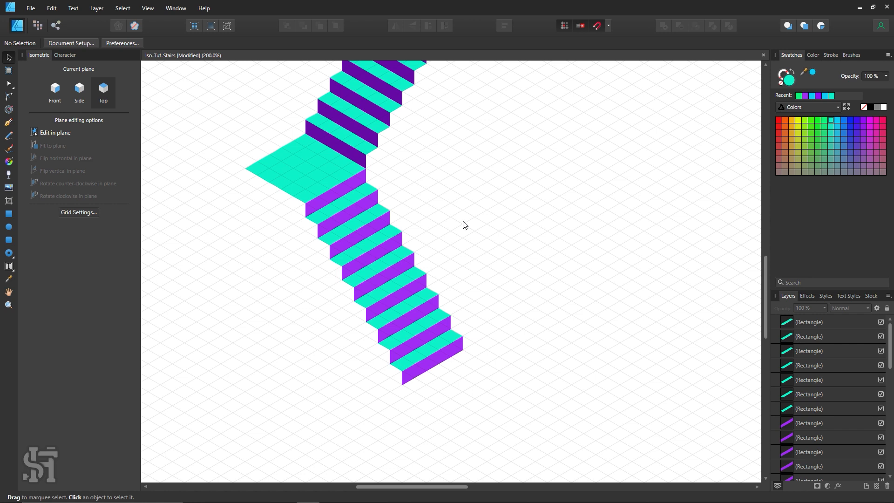
{"action": "scroll", "coordinate": [461, 224], "scroll_direction": "up", "scroll_amount": 3}
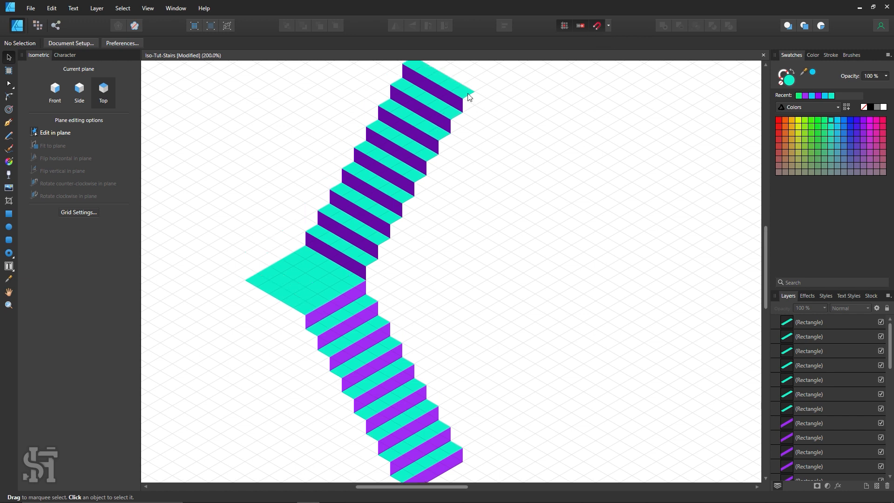
{"action": "scroll", "coordinate": [468, 95], "scroll_direction": "up", "scroll_amount": 1}
{"action": "scroll", "coordinate": [367, 288], "scroll_direction": "down", "scroll_amount": 3}
{"action": "mouse_move", "coordinate": [441, 387]}
{"action": "left_mouse_down"}
{"action": "mouse_move", "coordinate": [456, 384]}
{"action": "mouse_move", "coordinate": [440, 391]}
{"action": "mouse_move", "coordinate": [445, 382]}
{"action": "left_mouse_up"}
{"action": "left_click", "coordinate": [538, 331]}
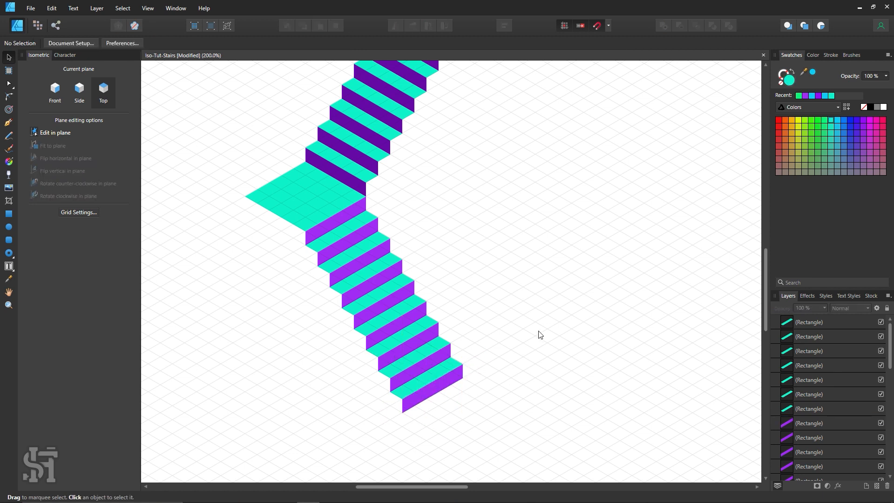
{"action": "key", "text": "z"}
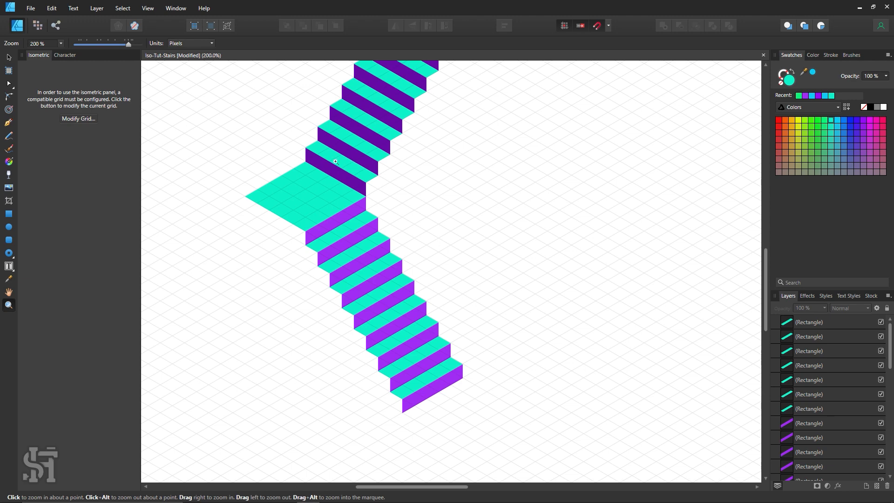
{"action": "left_click_drag", "start_coordinate": [335, 161], "coordinate": [525, 351]}
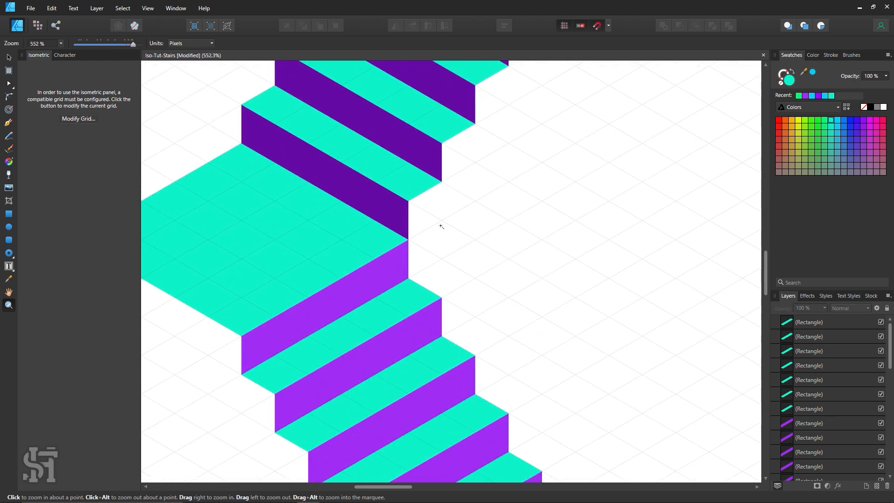
{"action": "left_click_drag", "start_coordinate": [421, 202], "coordinate": [572, 329]}
{"action": "left_click_drag", "start_coordinate": [416, 187], "coordinate": [556, 309]}
{"action": "left_click_drag", "start_coordinate": [365, 222], "coordinate": [600, 358]}
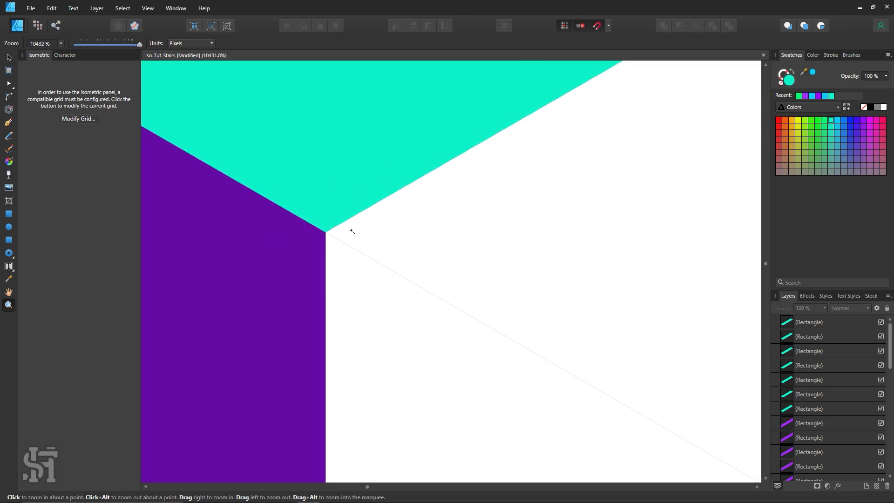
{"action": "key", "text": "ctrl+0"}
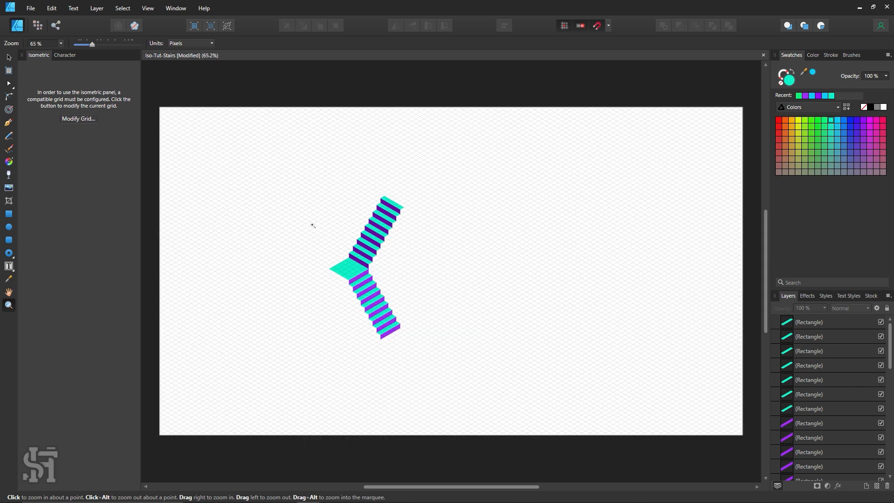
Draw a front-plane rectangle from the top tread's outer corner down to the lower flight, filled with the bright purple sampled from its risers
{"action": "left_click_drag", "start_coordinate": [338, 223], "coordinate": [480, 285]}
{"action": "scroll", "coordinate": [483, 287], "scroll_direction": "down", "scroll_amount": 2}
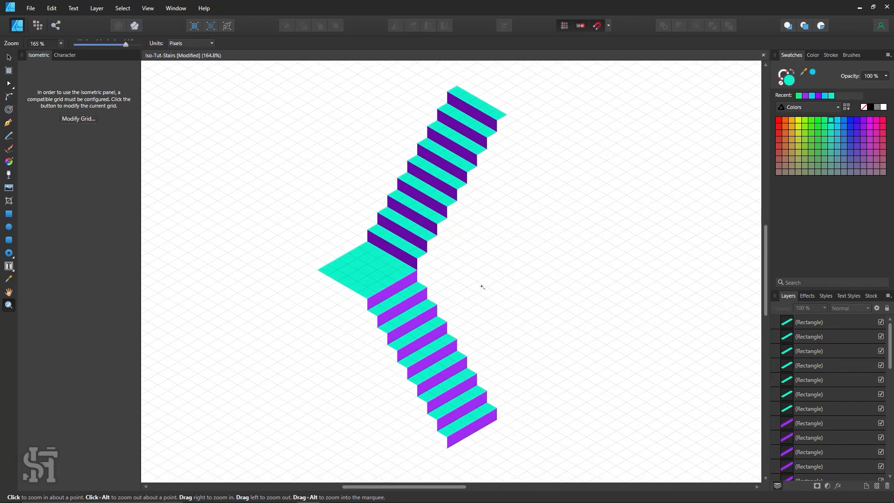
{"action": "left_click", "coordinate": [482, 287], "text": "alt"}
{"action": "key", "text": "h"}
{"action": "left_click_drag", "start_coordinate": [440, 283], "coordinate": [394, 282]}
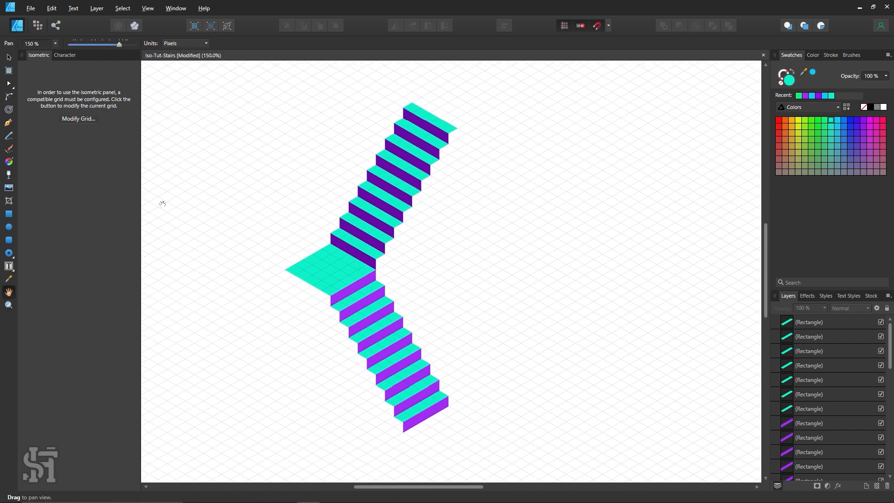
{"action": "left_click", "coordinate": [12, 217]}
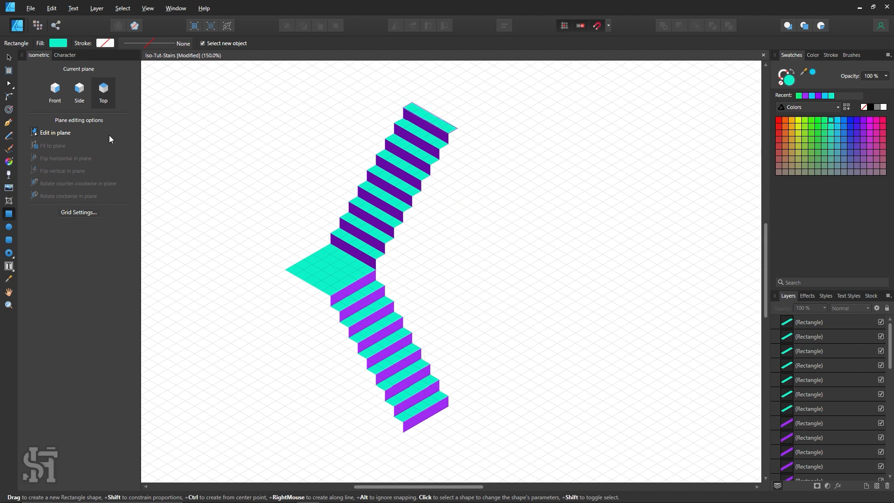
{"action": "left_click", "coordinate": [55, 95]}
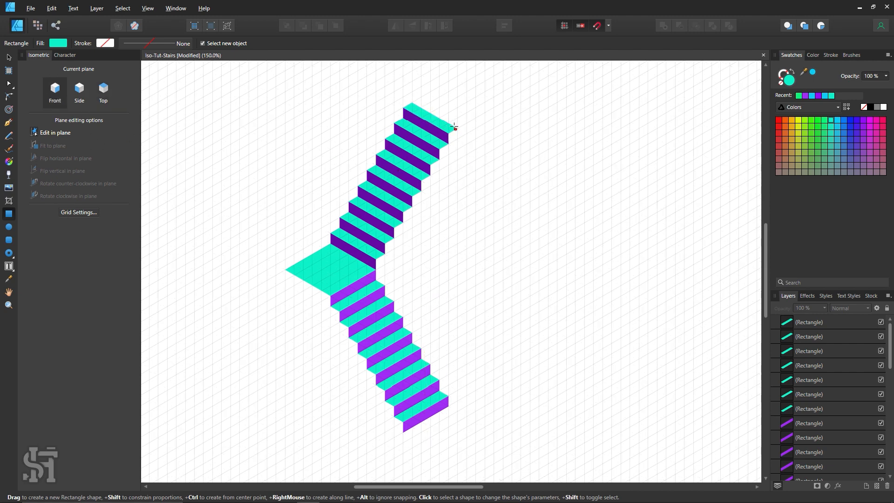
{"action": "left_click_drag", "start_coordinate": [454, 127], "coordinate": [375, 333]}
{"action": "key", "text": "i"}
{"action": "left_click", "coordinate": [373, 339]}
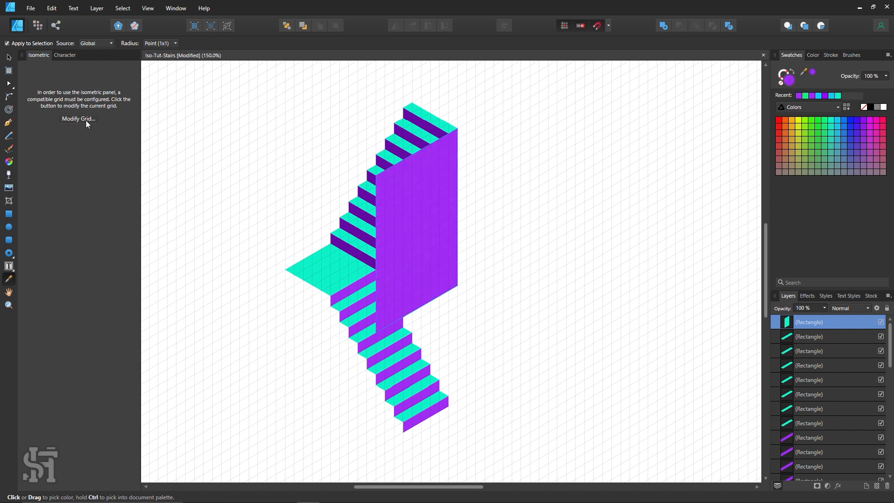
Send the purple wall rectangle behind all the stairs, and deselect it
{"action": "key", "text": "v"}
{"action": "key", "text": "ctrl+shift+bracketleft"}
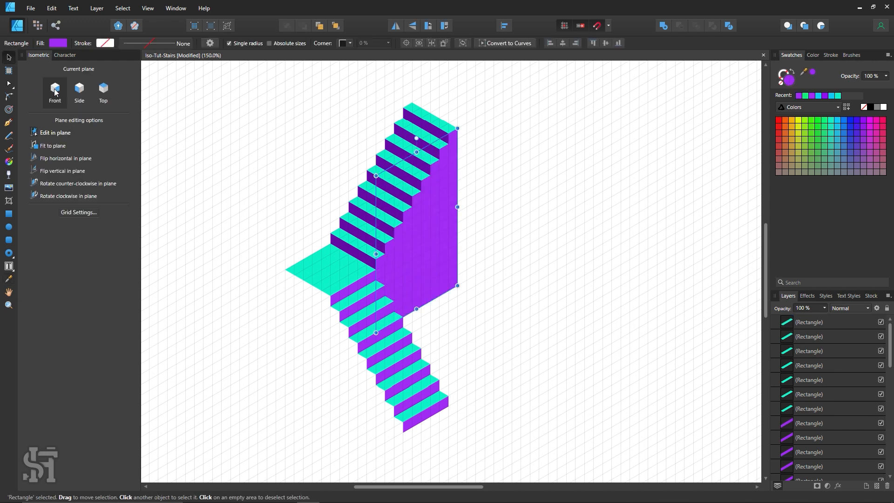
{"action": "left_click", "coordinate": [515, 266]}
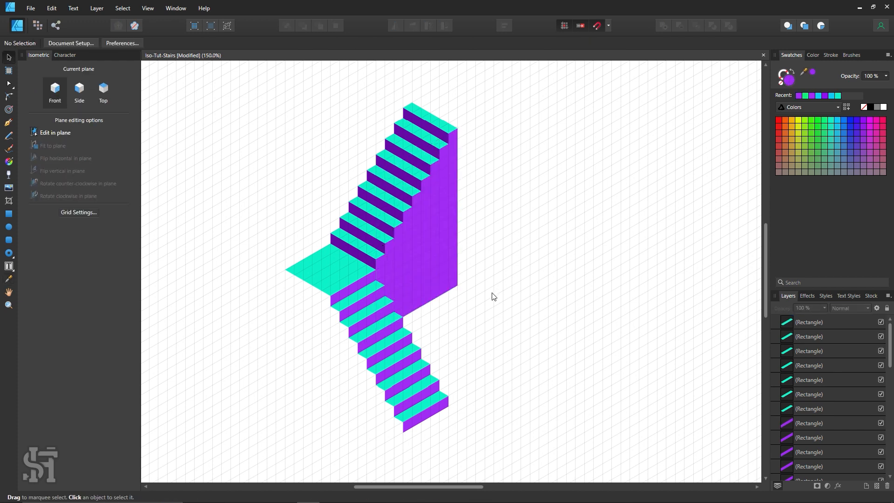
Extend the purple side wall's bottom edge slightly further down behind the lower flight
{"action": "left_click", "coordinate": [439, 289]}
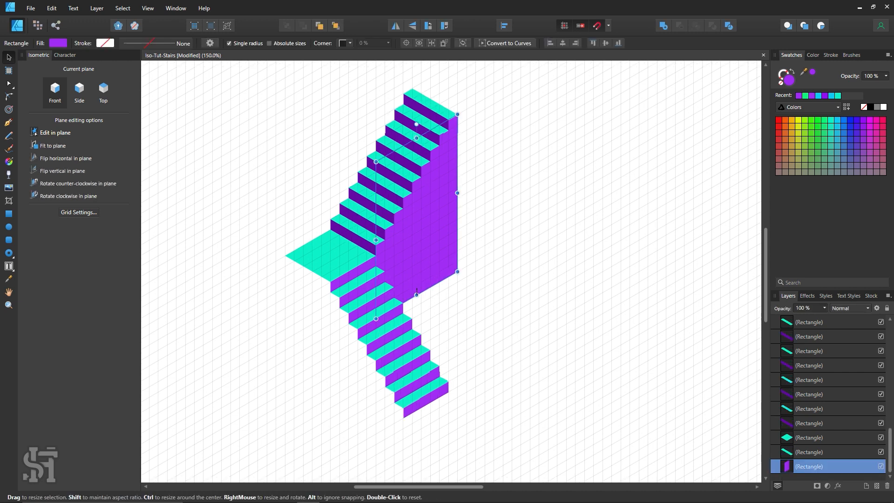
{"action": "left_click_drag", "start_coordinate": [416, 308], "coordinate": [441, 401]}
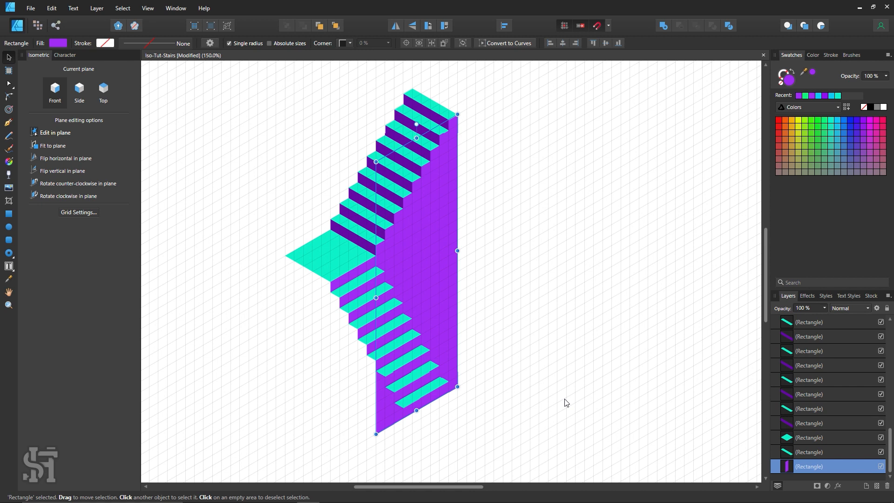
{"action": "key", "text": "ctrl+z"}
{"action": "left_click_drag", "start_coordinate": [421, 319], "coordinate": [422, 318]}
{"action": "left_click", "coordinate": [526, 377]}
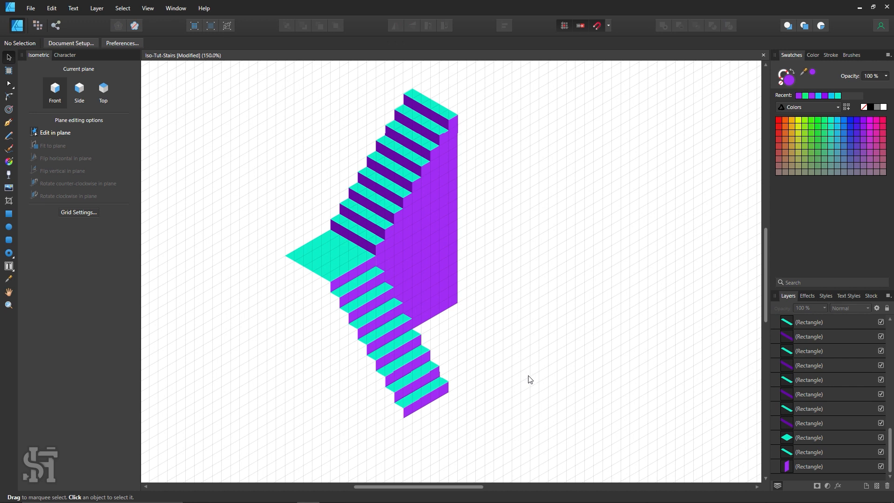
{"action": "left_click", "coordinate": [426, 311]}
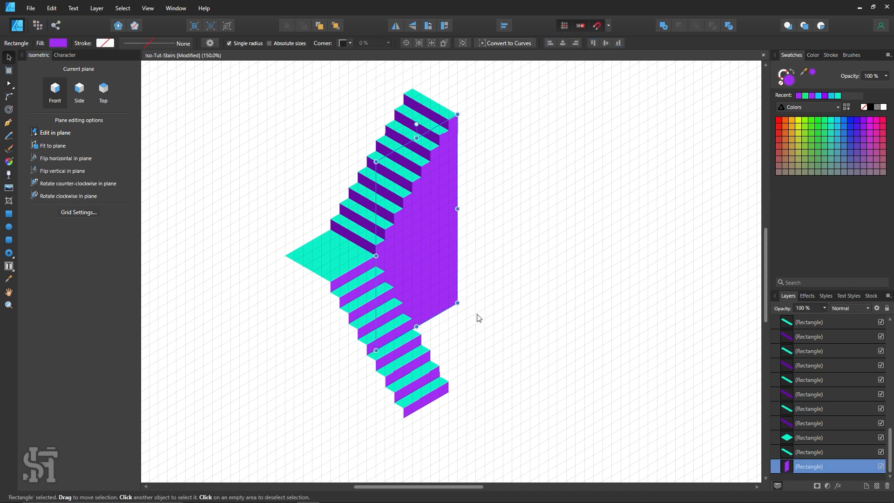
{"action": "left_click", "coordinate": [495, 328]}
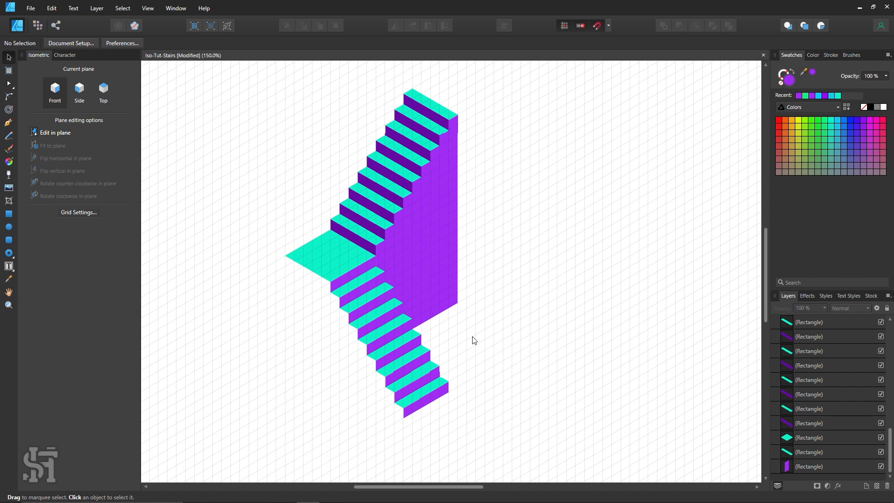
Draw a side-plane rectangle from the landing's outer corner down across the lower flight, filled with dark purple sampled from the upper risers
{"action": "key", "text": "h"}
{"action": "left_click_drag", "start_coordinate": [444, 314], "coordinate": [466, 309]}
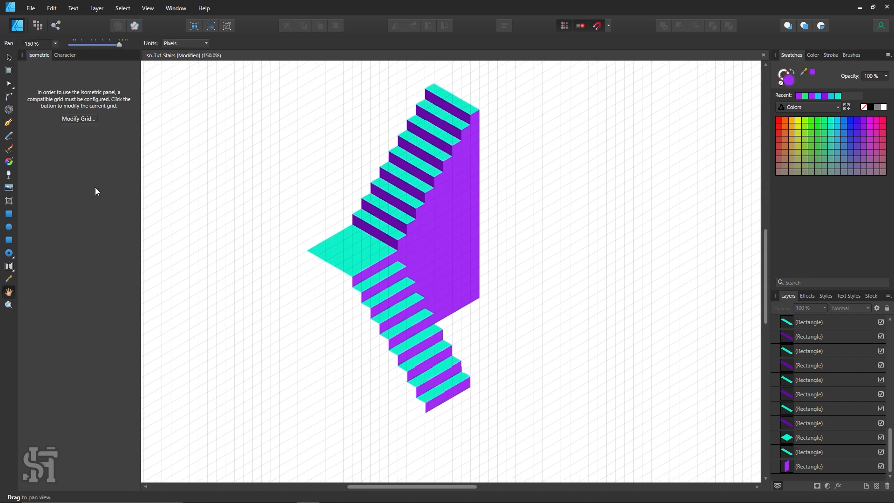
{"action": "left_click", "coordinate": [9, 57]}
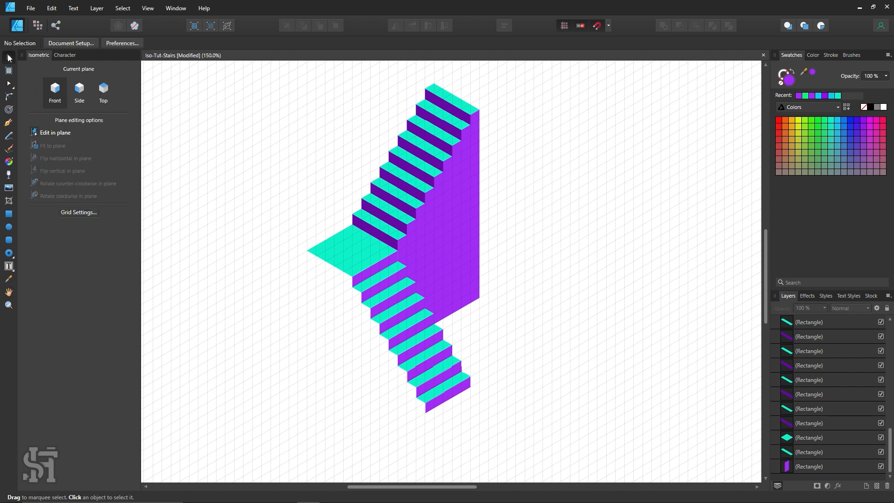
{"action": "left_click", "coordinate": [9, 213]}
{"action": "left_click", "coordinate": [79, 90]}
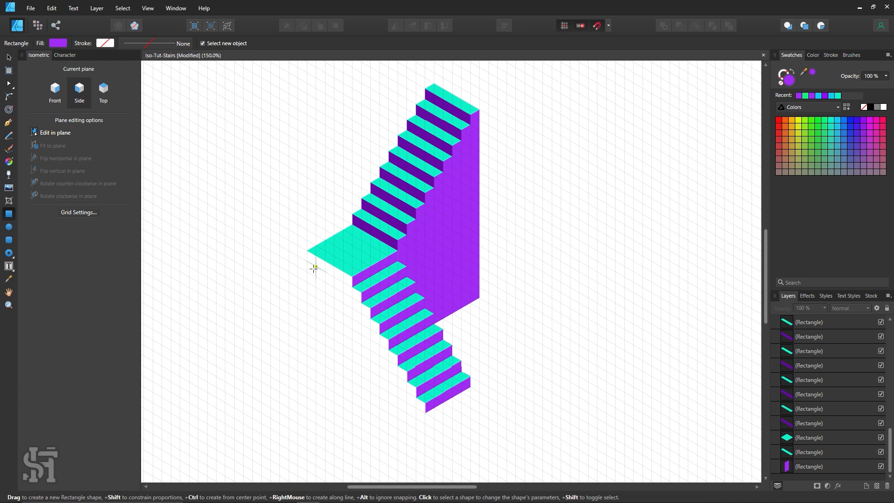
{"action": "scroll", "coordinate": [312, 263], "scroll_direction": "down", "scroll_amount": 1}
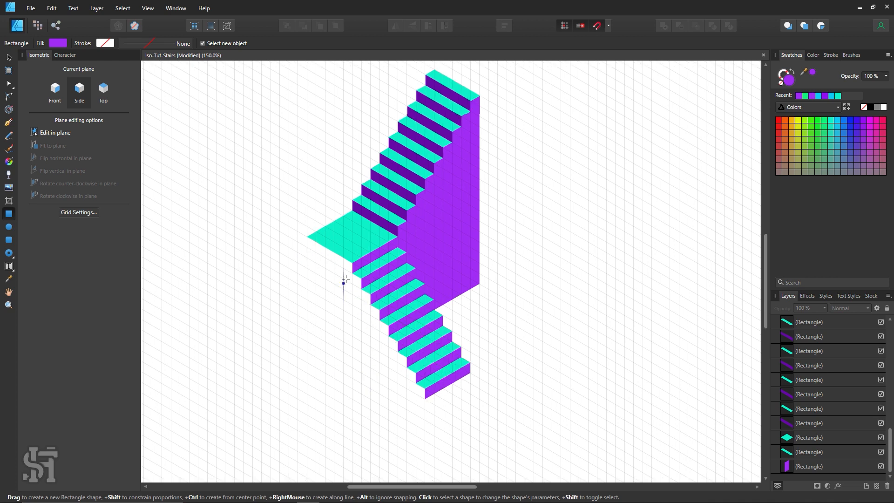
{"action": "left_click_drag", "start_coordinate": [307, 237], "coordinate": [389, 336]}
{"action": "key", "text": "i"}
{"action": "left_click", "coordinate": [393, 167]}
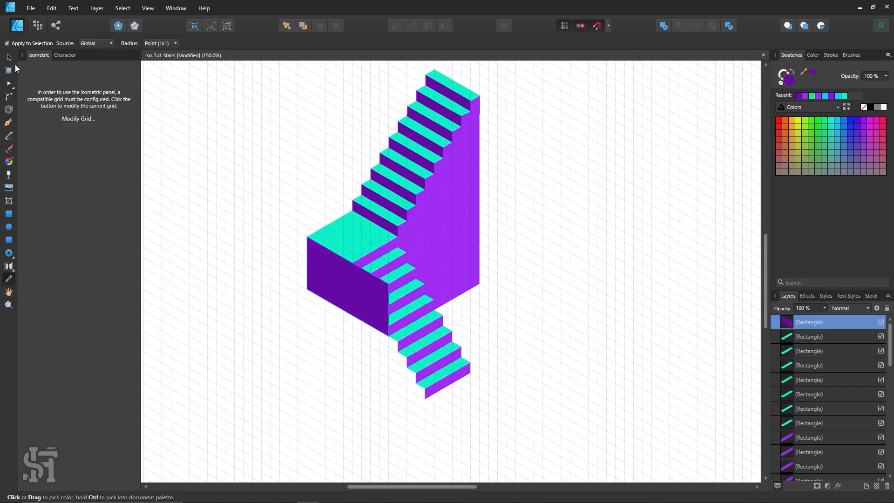
Send the dark purple wall rectangle behind all the stairs, and deselect it
{"action": "key", "text": "ctrl+shift+bracketleft"}
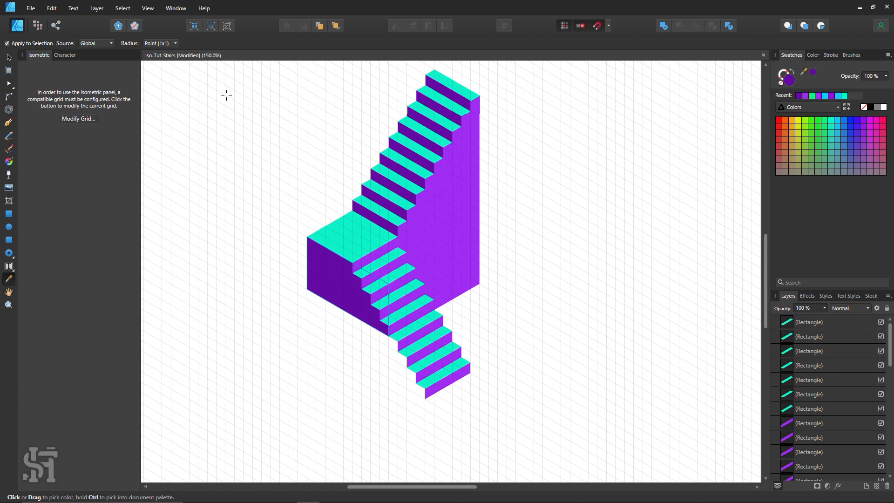
{"action": "left_click", "coordinate": [9, 58]}
{"action": "left_click", "coordinate": [272, 161]}
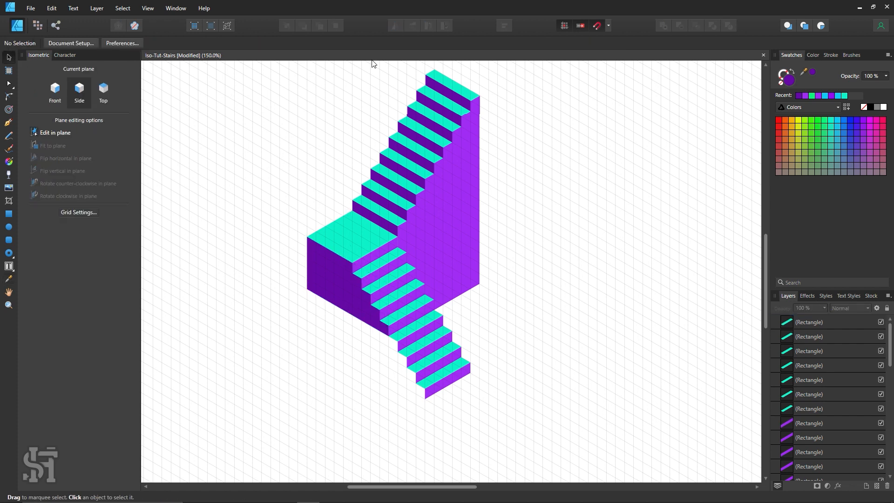
Draw a top-plane rectangle as a platform along the base of the dark purple wall, filled with turquoise sampled from the landing
{"action": "scroll", "coordinate": [509, 283], "scroll_direction": "down", "scroll_amount": 1}
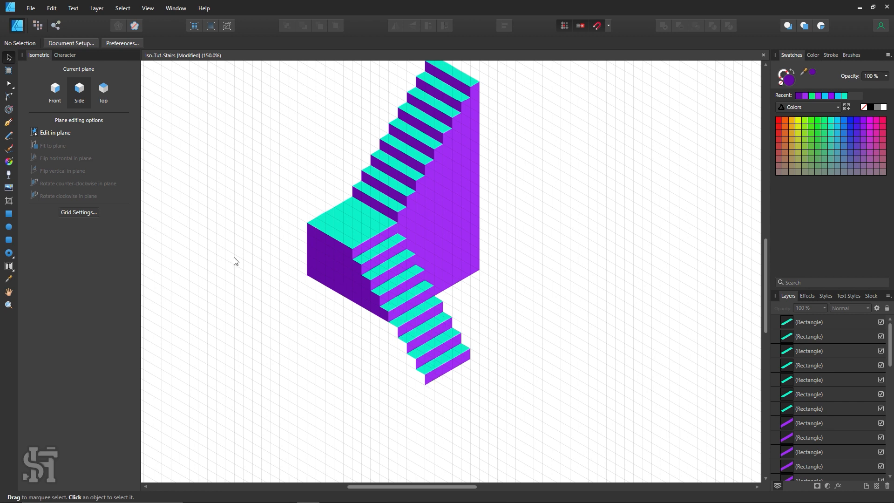
{"action": "left_click", "coordinate": [9, 215]}
{"action": "left_click", "coordinate": [103, 99]}
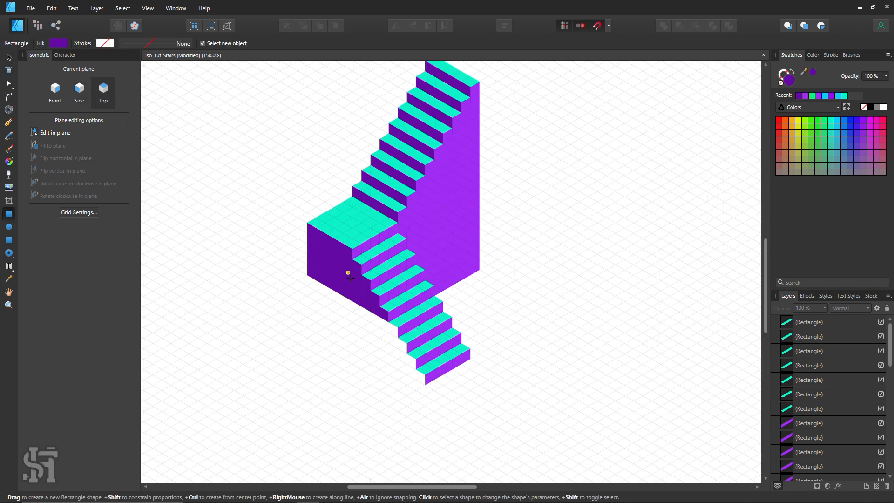
{"action": "left_click_drag", "start_coordinate": [374, 308], "coordinate": [280, 279]}
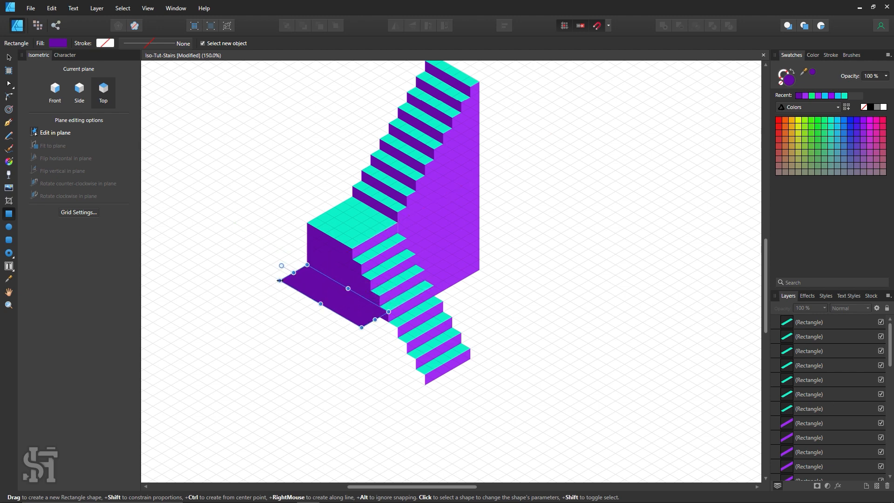
{"action": "key", "text": "i"}
{"action": "left_click", "coordinate": [356, 238]}
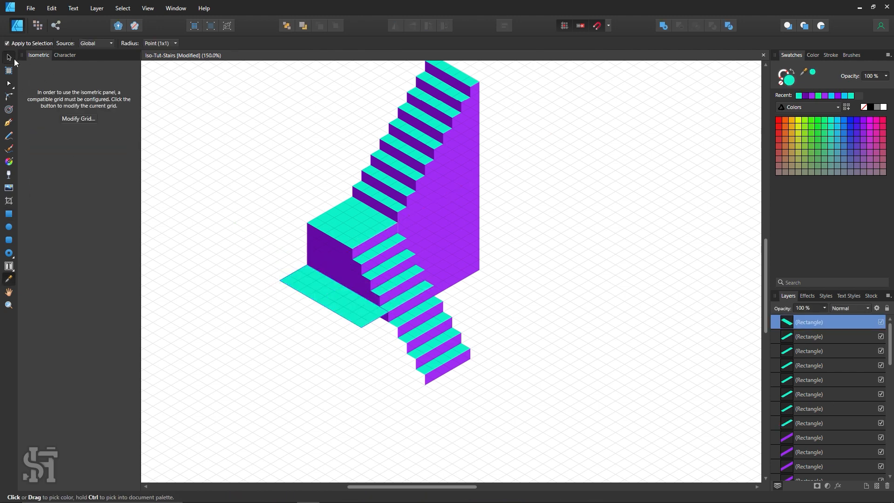
{"action": "left_click", "coordinate": [13, 59]}
{"action": "left_click", "coordinate": [297, 135]}
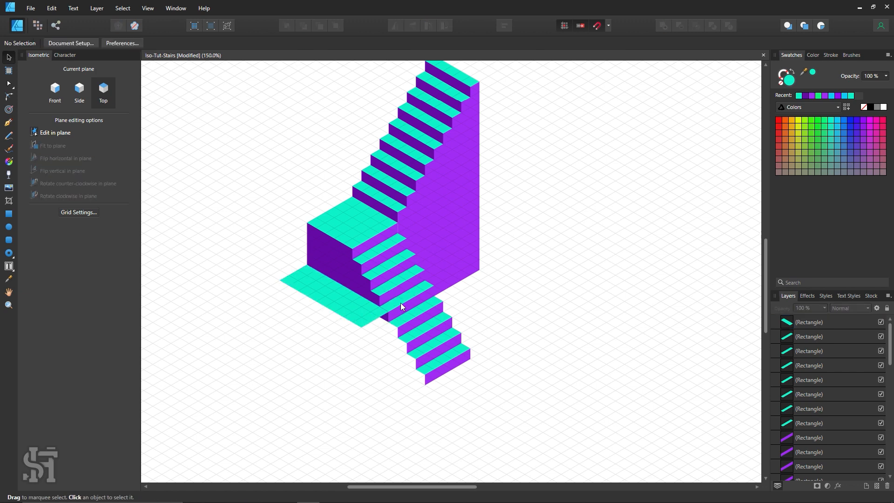
Extend the turquoise platform's outer edge further away from the dark purple wall, and deselect it
{"action": "left_click", "coordinate": [330, 306]}
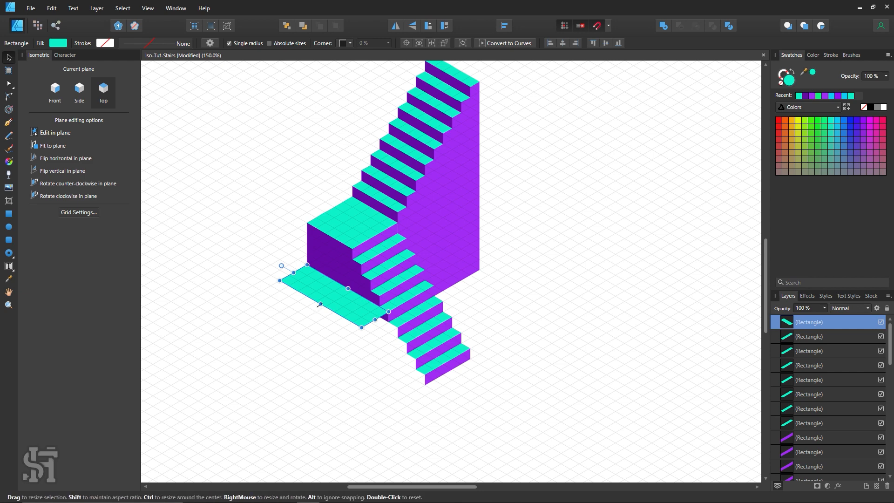
{"action": "left_click_drag", "start_coordinate": [320, 304], "coordinate": [303, 315]}
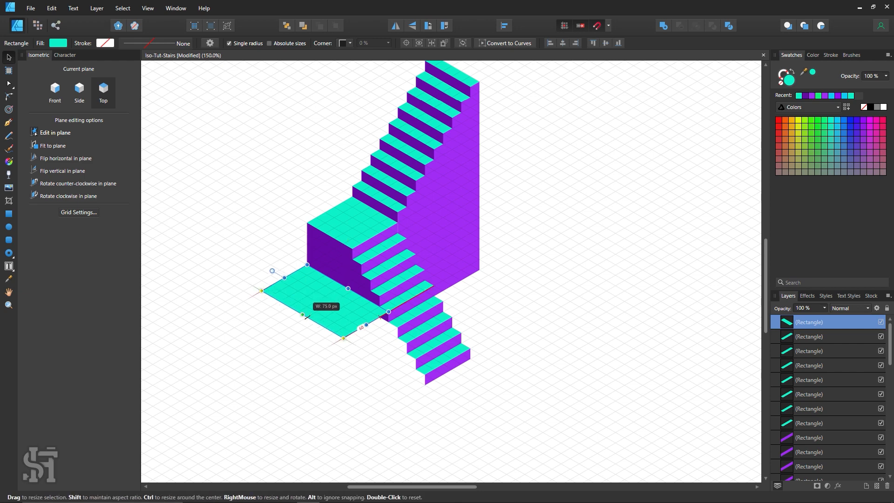
{"action": "left_click", "coordinate": [335, 389]}
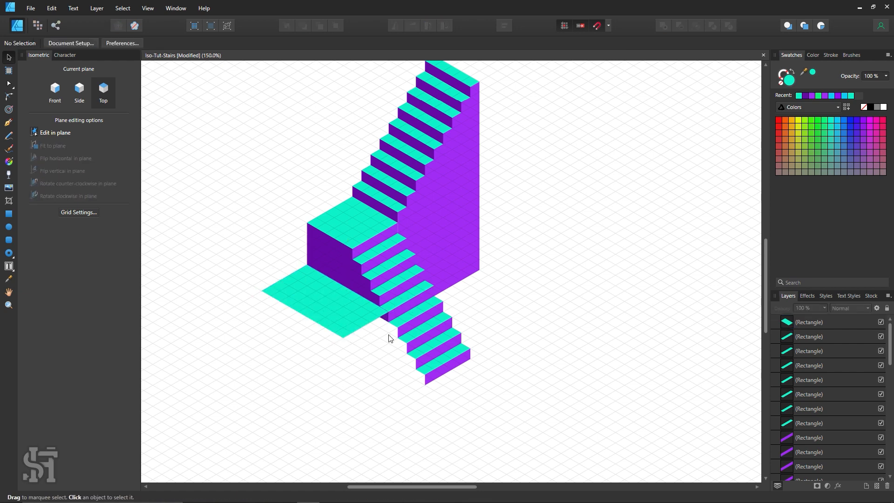
{"action": "scroll", "coordinate": [363, 351], "scroll_direction": "up", "scroll_amount": 2}
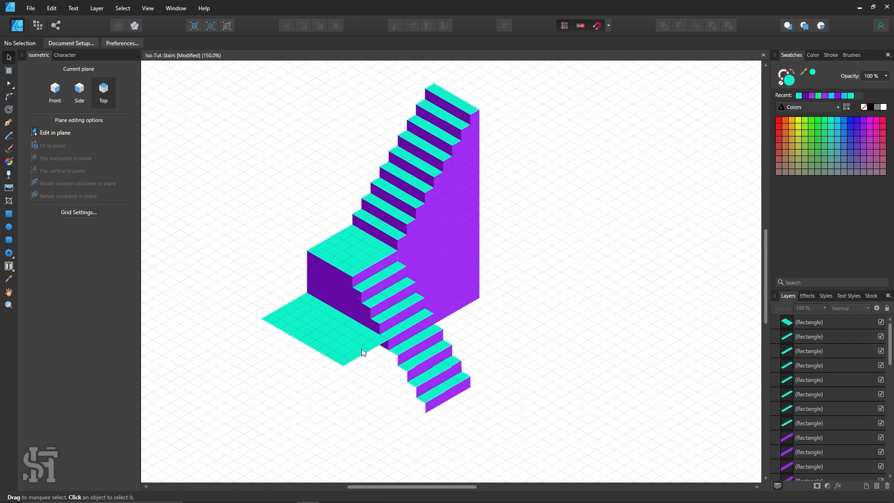
{"action": "scroll", "coordinate": [363, 353], "scroll_direction": "down", "scroll_amount": 1}
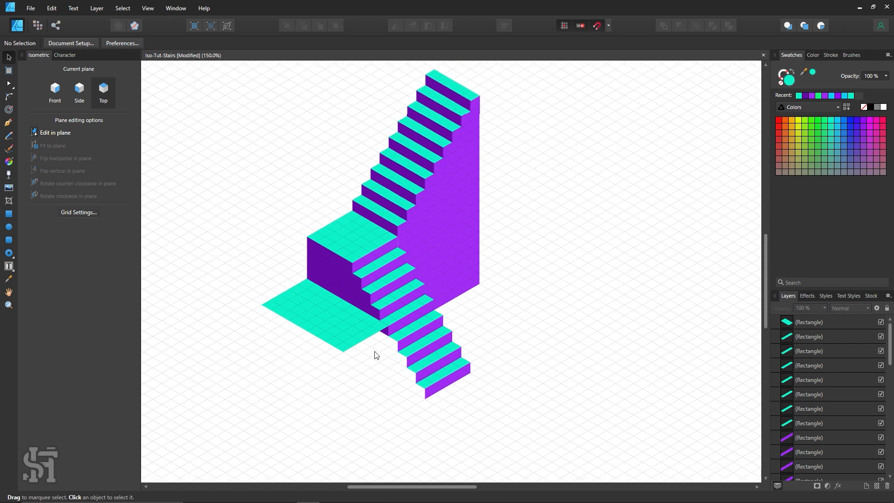
{"action": "scroll", "coordinate": [350, 332], "scroll_direction": "down", "scroll_amount": 2}
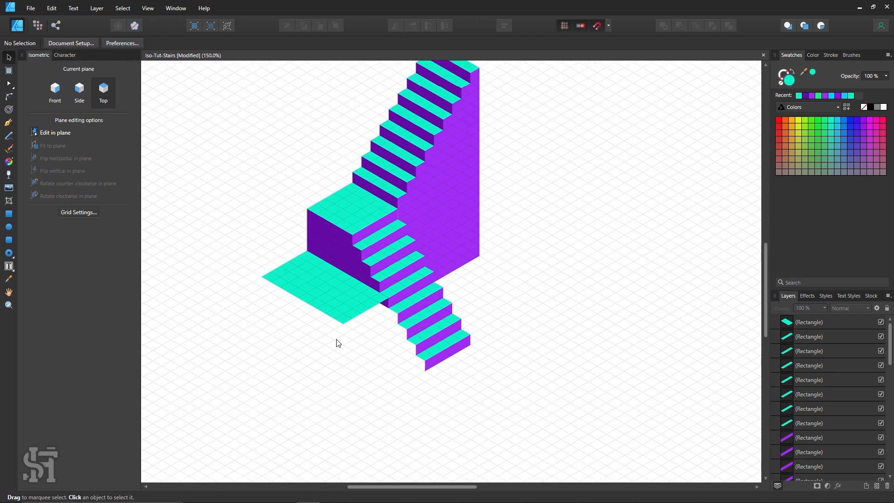
{"action": "scroll", "coordinate": [406, 247], "scroll_direction": "up", "scroll_amount": 1}
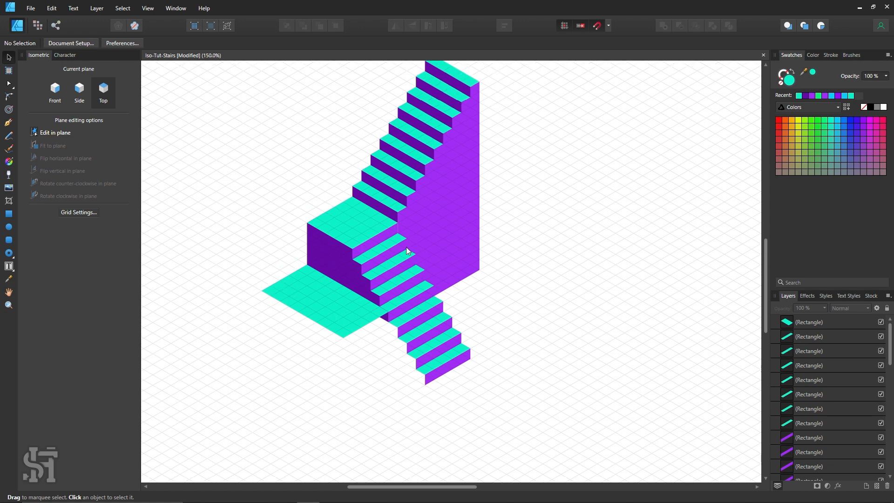
{"action": "scroll", "coordinate": [338, 280], "scroll_direction": "down", "scroll_amount": 1}
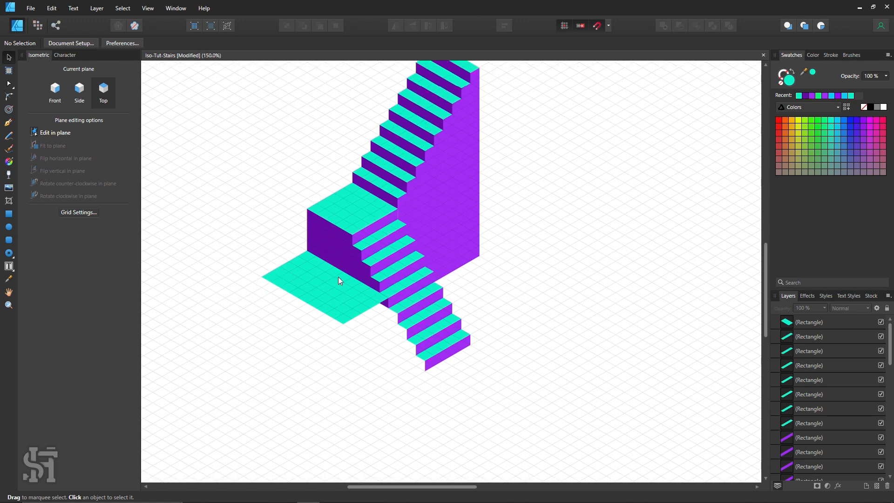
Set the isometric grid's divisions to 2 in the grid settings
{"action": "left_click", "coordinate": [79, 212]}
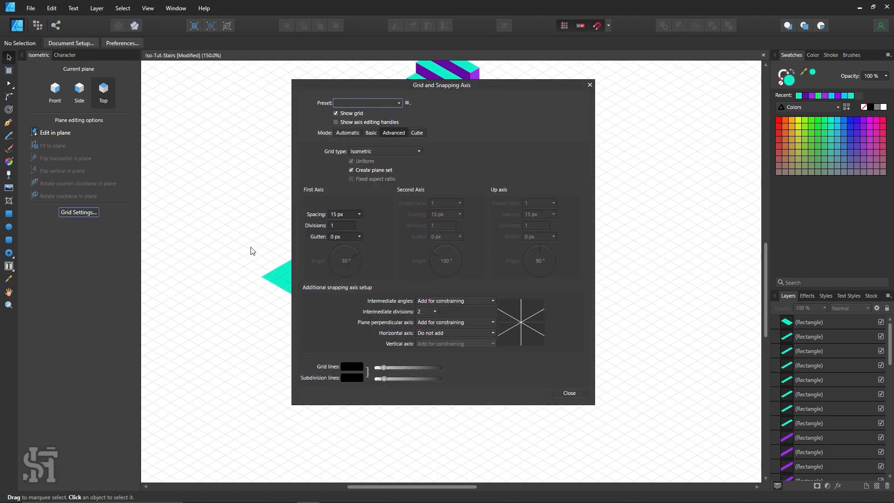
{"action": "left_click_drag", "start_coordinate": [372, 85], "coordinate": [441, 94]}
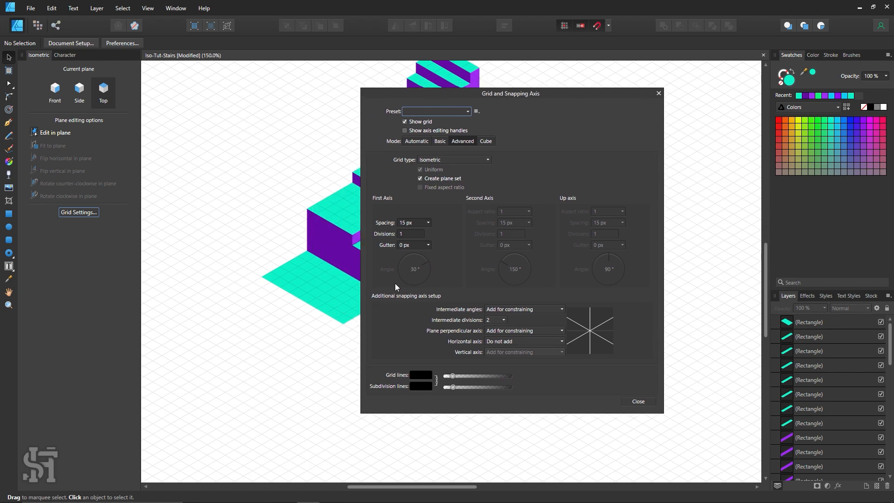
{"action": "left_click", "coordinate": [410, 231]}
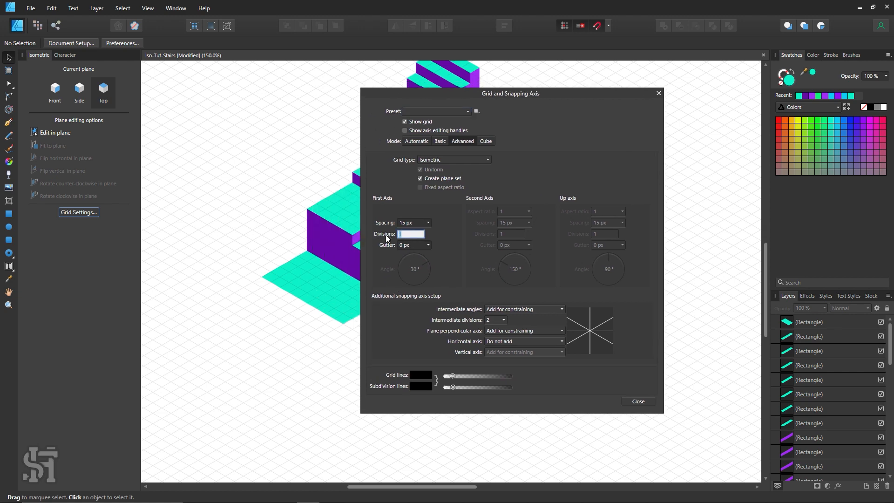
{"action": "left_click", "coordinate": [638, 401]}
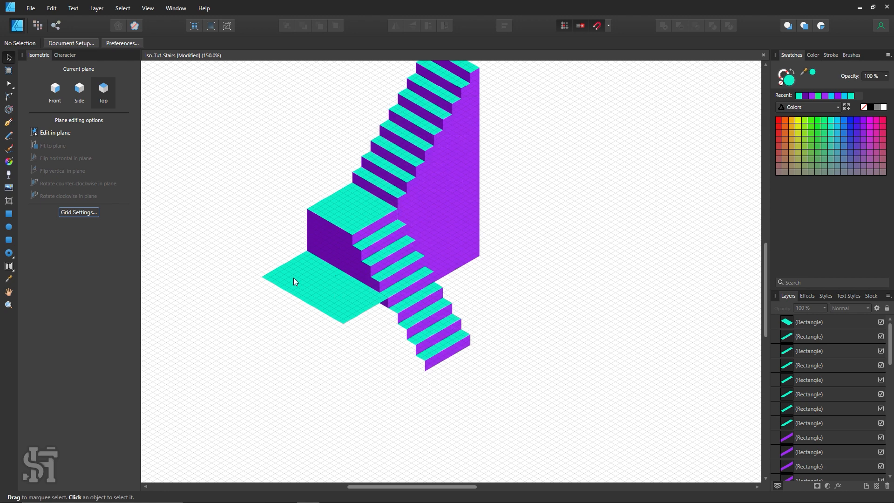
Inspect where the platform meets the lower flight's tread, and review the isometric grid's spacing and divisions
{"action": "key", "text": "z"}
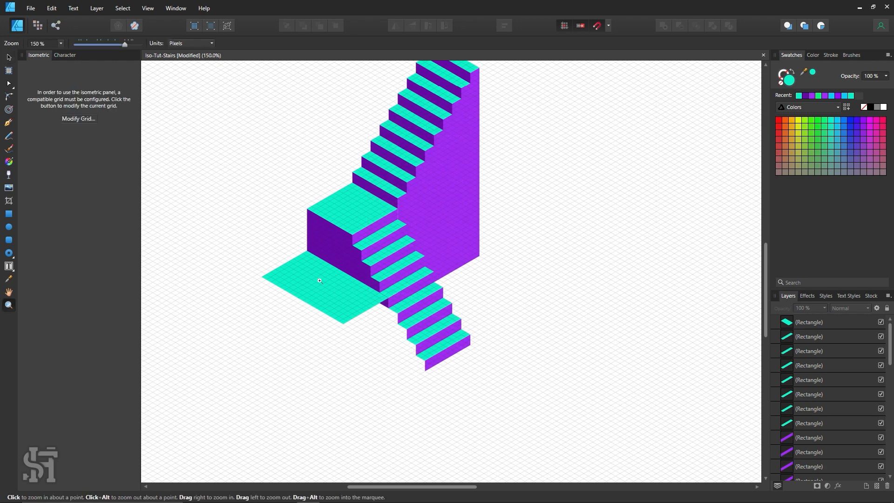
{"action": "left_click_drag", "start_coordinate": [323, 286], "coordinate": [296, 239]}
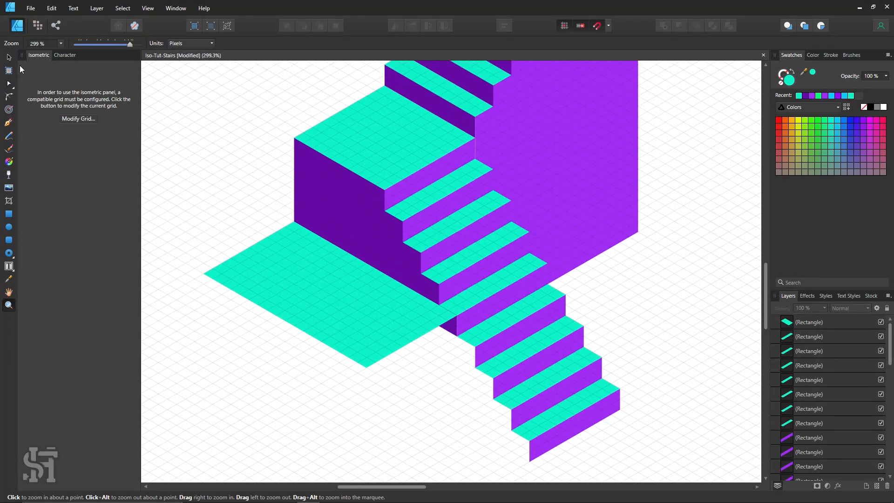
{"action": "key", "text": "v"}
{"action": "left_click", "coordinate": [461, 301]}
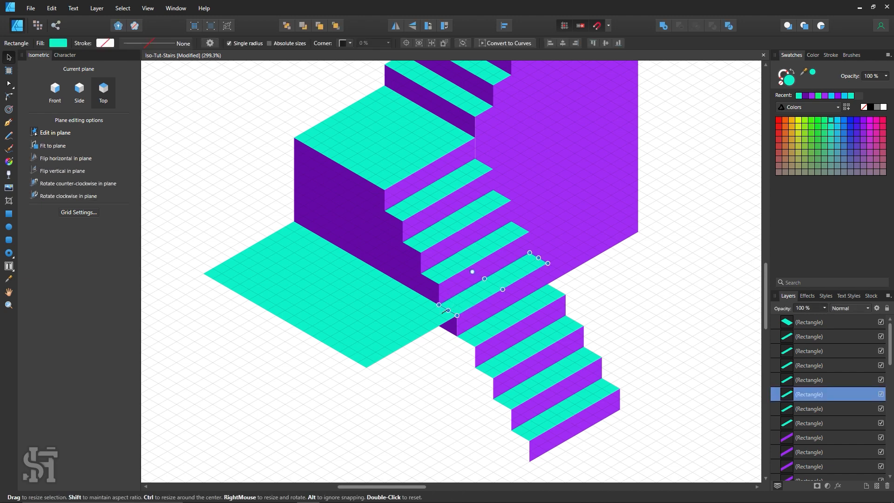
{"action": "left_click", "coordinate": [404, 323], "text": "shift"}
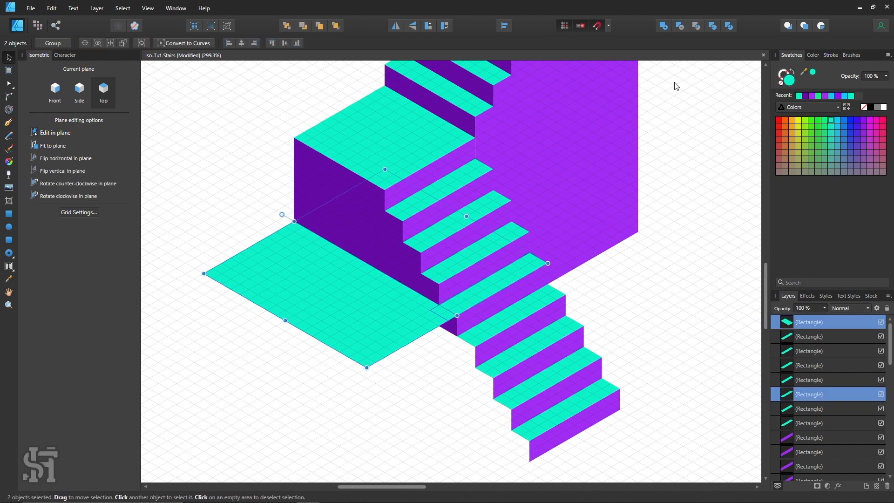
{"action": "left_click", "coordinate": [201, 299]}
{"action": "left_click", "coordinate": [88, 213]}
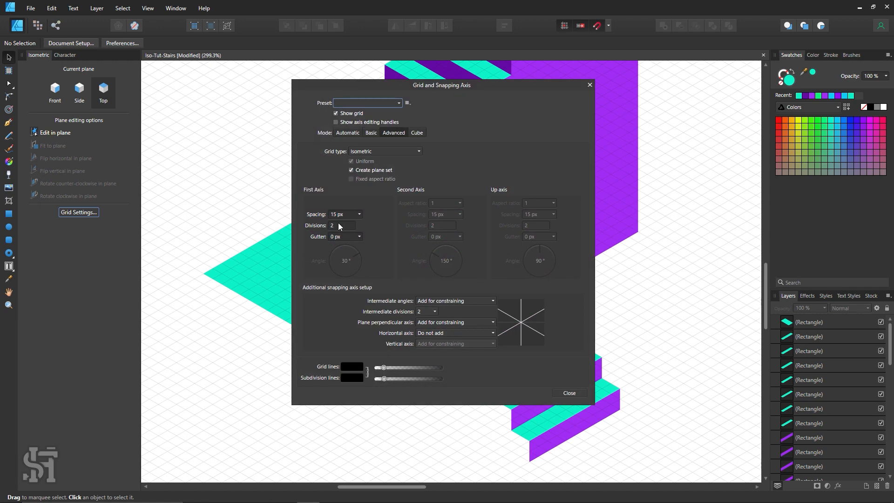
{"action": "left_click", "coordinate": [577, 393]}
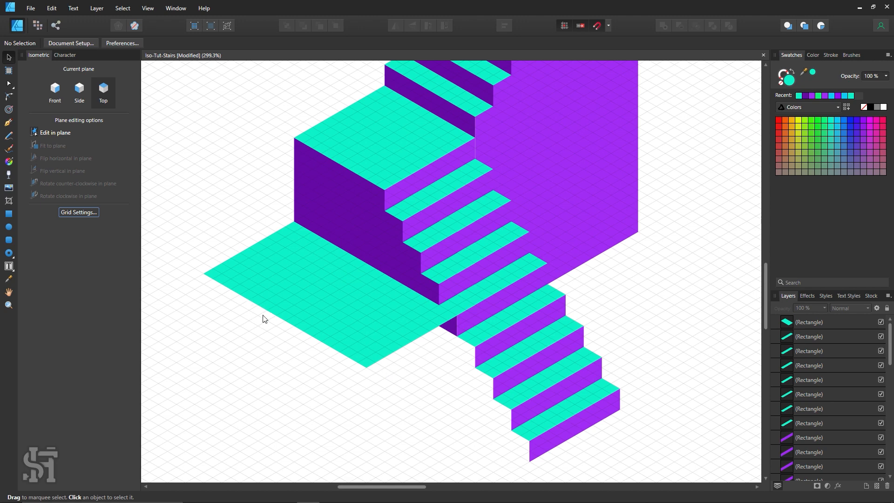
Draw a thin side-plane rectangle beneath the platform's long outer edge, filled with dark purple sampled from the wall, and deselect it
{"action": "key", "text": "z"}
{"action": "left_click", "coordinate": [334, 302], "text": "alt"}
{"action": "key", "text": "space"}
{"action": "left_click_drag", "start_coordinate": [367, 312], "coordinate": [417, 239]}
{"action": "left_click", "coordinate": [335, 273]}
{"action": "left_click", "coordinate": [335, 272]}
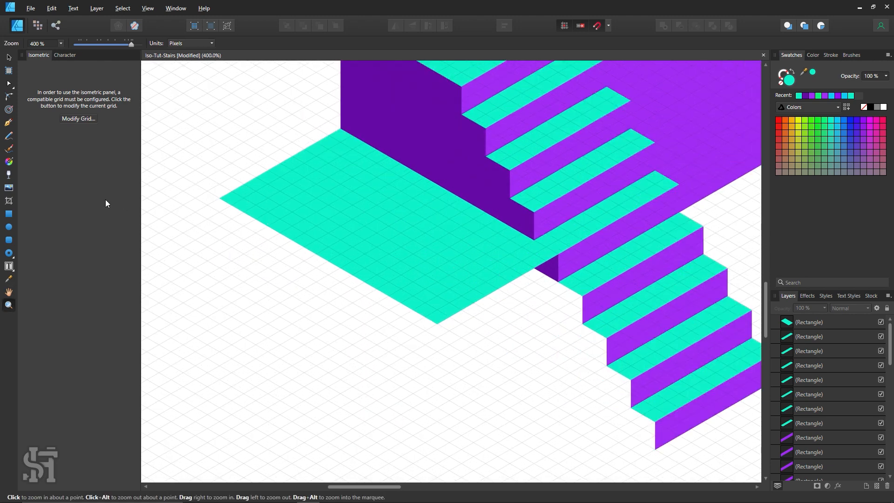
{"action": "left_click", "coordinate": [9, 214]}
{"action": "left_click", "coordinate": [86, 103]}
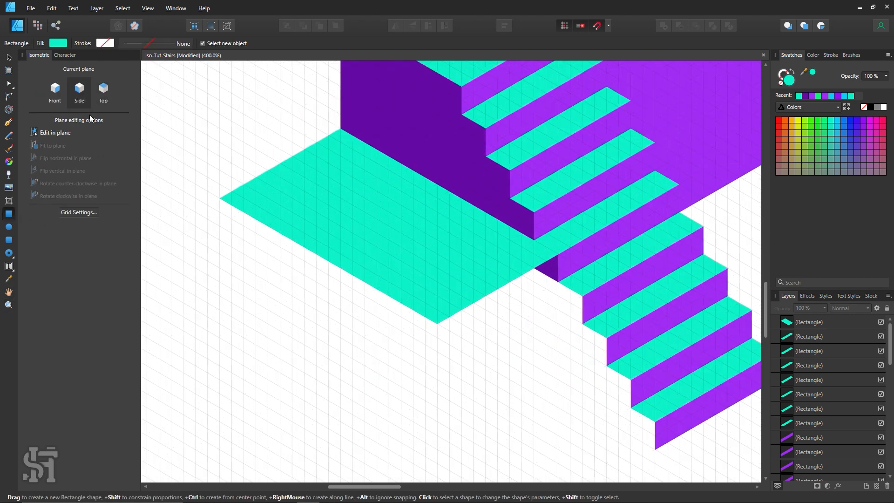
{"action": "left_click_drag", "start_coordinate": [220, 199], "coordinate": [436, 337]}
{"action": "key", "text": "i"}
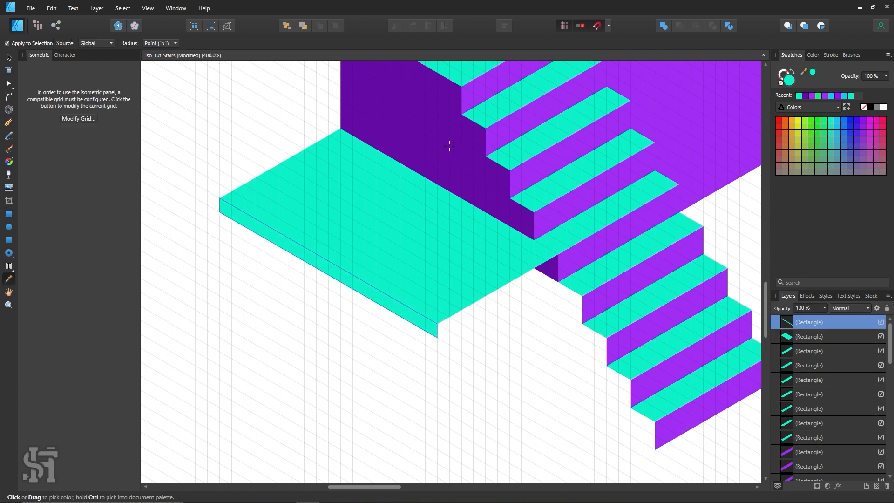
{"action": "left_click", "coordinate": [439, 138]}
{"action": "left_click", "coordinate": [8, 57]}
{"action": "left_click", "coordinate": [171, 117]}
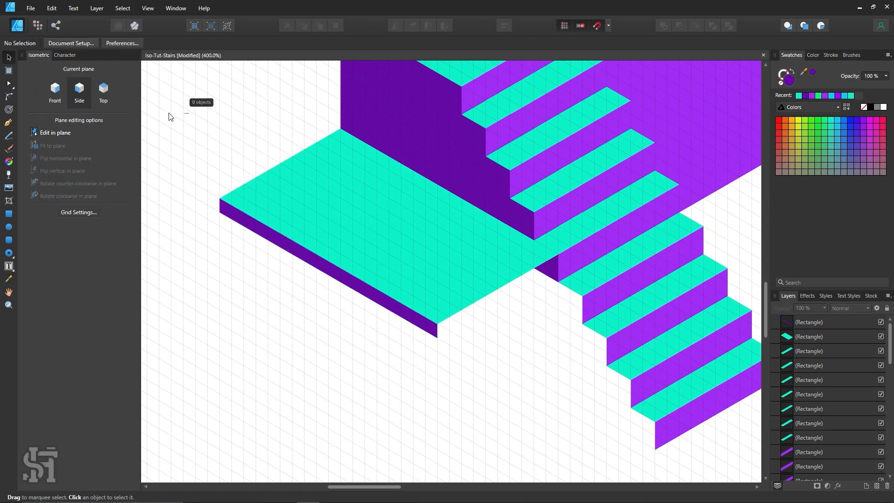
Draw a thin top-plane rectangle along the base of the platform's dark purple edge, filled with turquoise sampled from a tread, and deselect it
{"action": "left_click", "coordinate": [9, 213]}
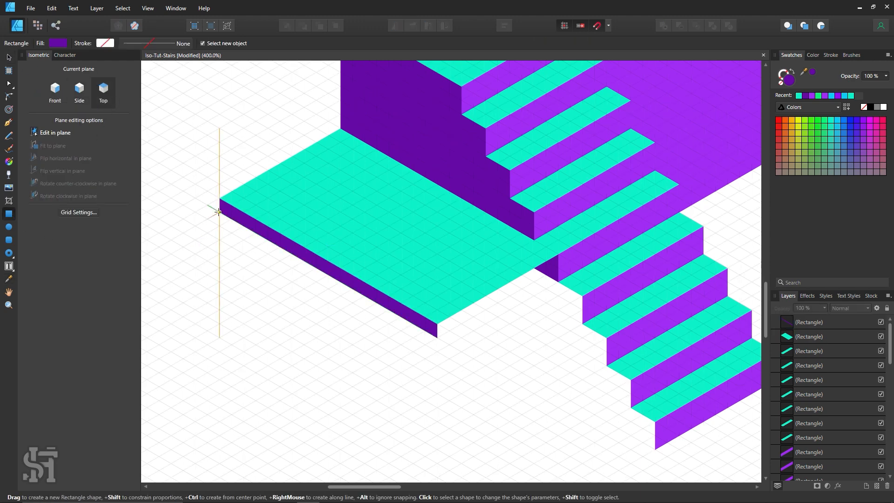
{"action": "left_click_drag", "start_coordinate": [212, 215], "coordinate": [426, 339]}
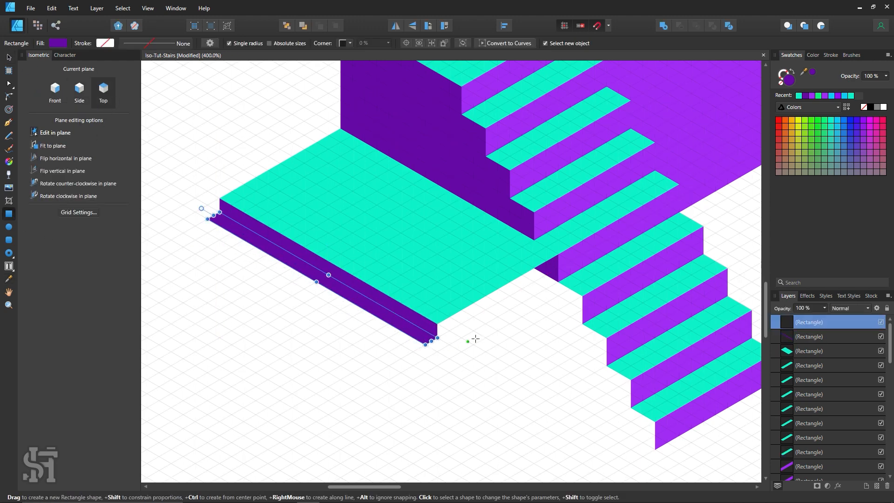
{"action": "key", "text": "i"}
{"action": "left_click", "coordinate": [472, 262]}
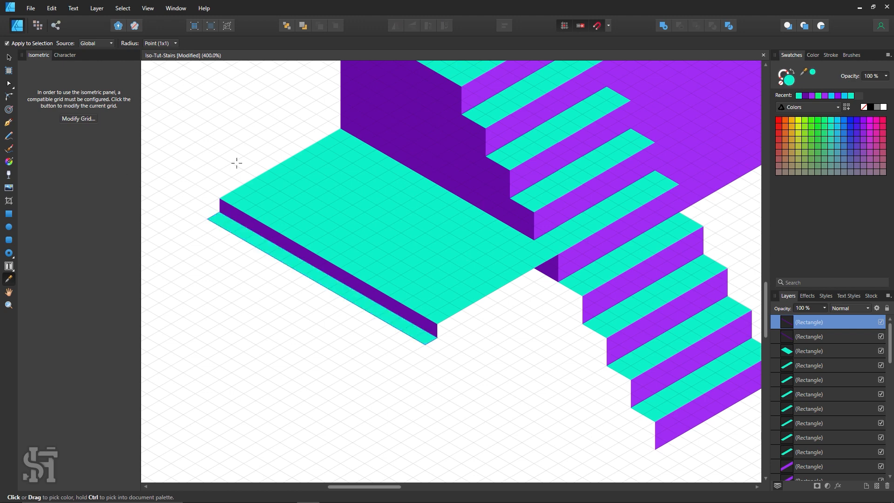
{"action": "left_click", "coordinate": [14, 55]}
{"action": "left_click", "coordinate": [193, 135]}
Duplicate the thin tread and riser together repeatedly downward until the flight below the platform has eight steps, and deselect them
{"action": "key", "text": "h"}
{"action": "left_click_drag", "start_coordinate": [263, 202], "coordinate": [309, 190]}
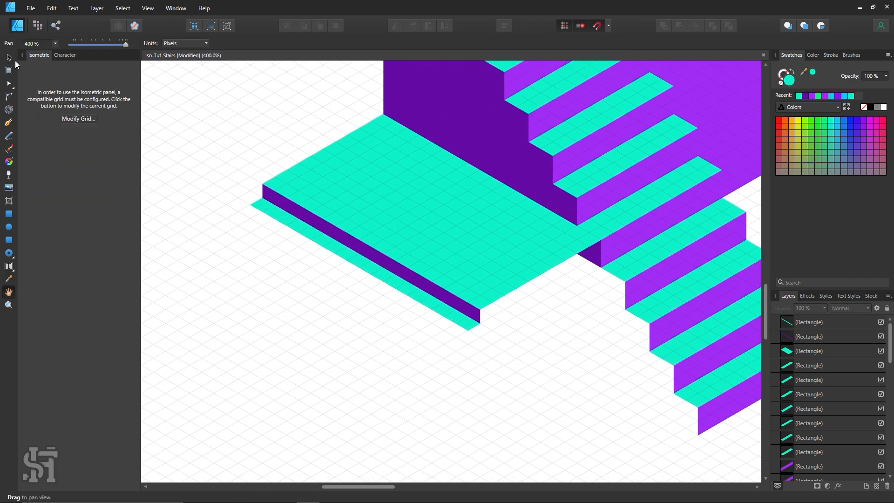
{"action": "left_click", "coordinate": [13, 58]}
{"action": "left_click_drag", "start_coordinate": [222, 170], "coordinate": [482, 375]}
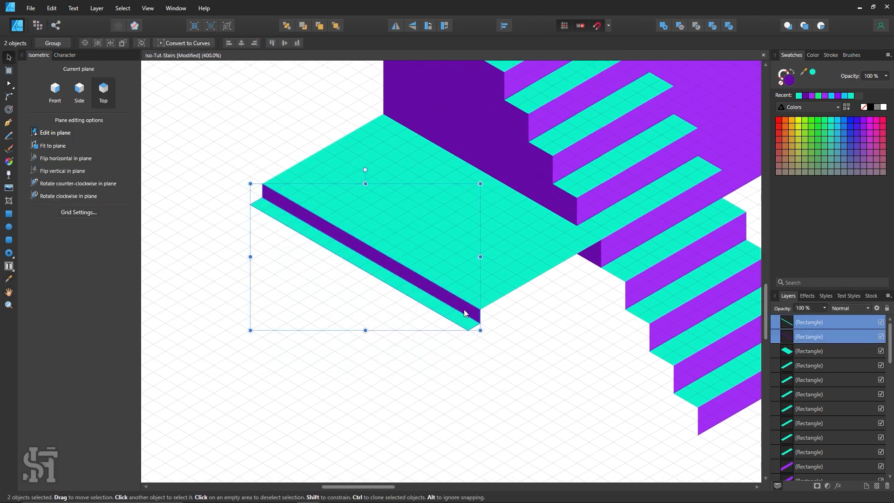
{"action": "mouse_move", "coordinate": [464, 313]}
{"action": "left_mouse_down"}
{"action": "mouse_move", "coordinate": [455, 342]}
{"action": "mouse_move", "coordinate": [458, 334]}
{"action": "mouse_move", "coordinate": [445, 336]}
{"action": "mouse_move", "coordinate": [444, 362]}
{"action": "mouse_move", "coordinate": [441, 345]}
{"action": "mouse_move", "coordinate": [427, 349]}
{"action": "mouse_move", "coordinate": [419, 387]}
{"action": "mouse_move", "coordinate": [417, 370]}
{"action": "left_mouse_up"}
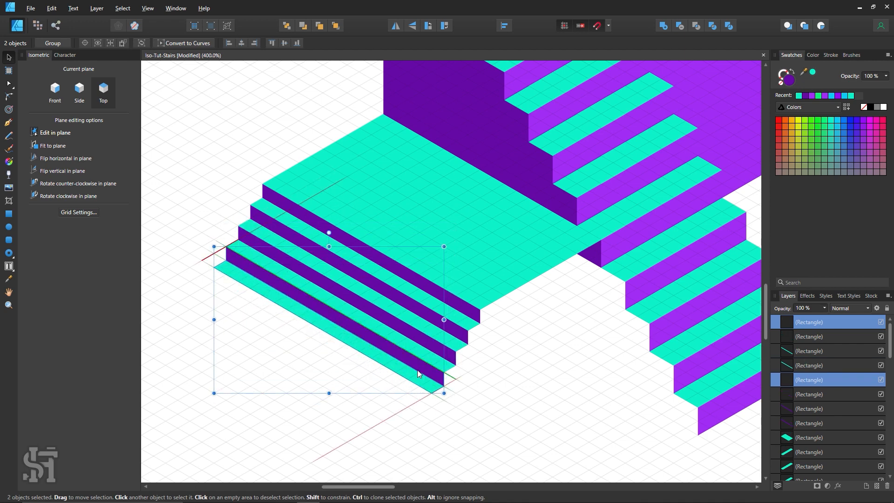
{"action": "scroll", "coordinate": [417, 369], "scroll_direction": "down", "scroll_amount": 3}
{"action": "left_click_drag", "start_coordinate": [367, 278], "coordinate": [336, 342]}
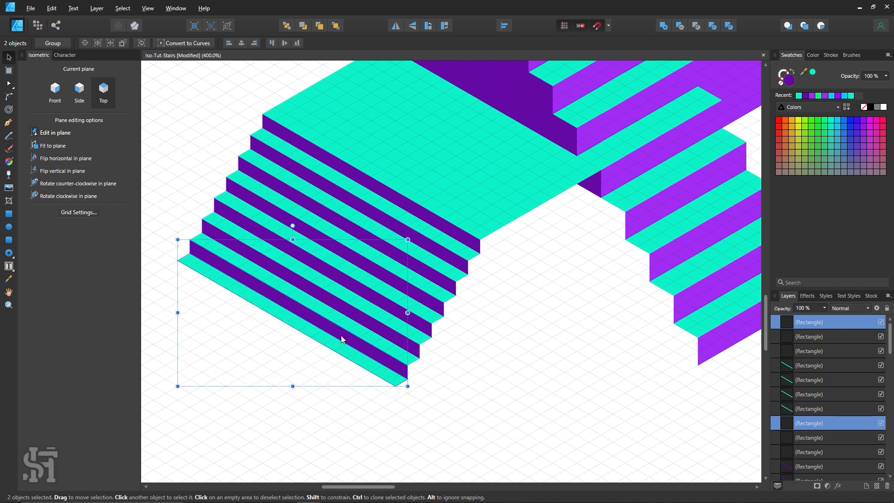
{"action": "mouse_move", "coordinate": [341, 335]}
{"action": "left_mouse_down"}
{"action": "mouse_move", "coordinate": [337, 363]}
{"action": "mouse_move", "coordinate": [329, 362]}
{"action": "mouse_move", "coordinate": [340, 358]}
{"action": "left_mouse_up"}
{"action": "key", "text": "ctrl+d"}
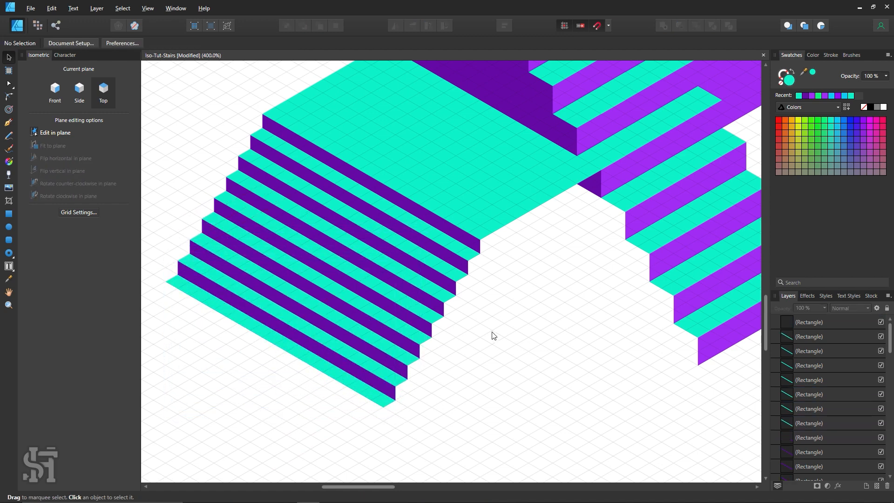
Place a copy of the lowest dark purple riser beneath the new flight's bottom tread, and deselect it
{"action": "key", "text": "z"}
{"action": "left_click", "coordinate": [498, 214], "text": "alt"}
{"action": "left_click", "coordinate": [559, 249]}
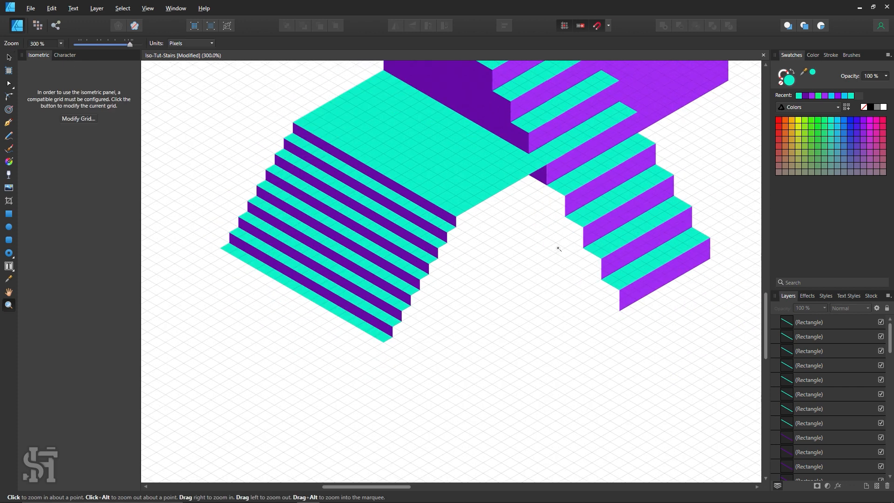
{"action": "key", "text": "h"}
{"action": "left_click_drag", "start_coordinate": [523, 281], "coordinate": [473, 335]}
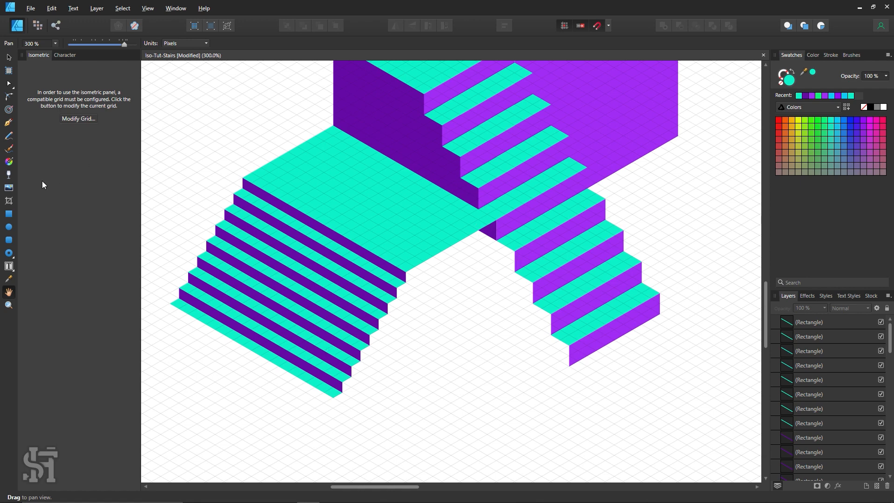
{"action": "left_click", "coordinate": [9, 217]}
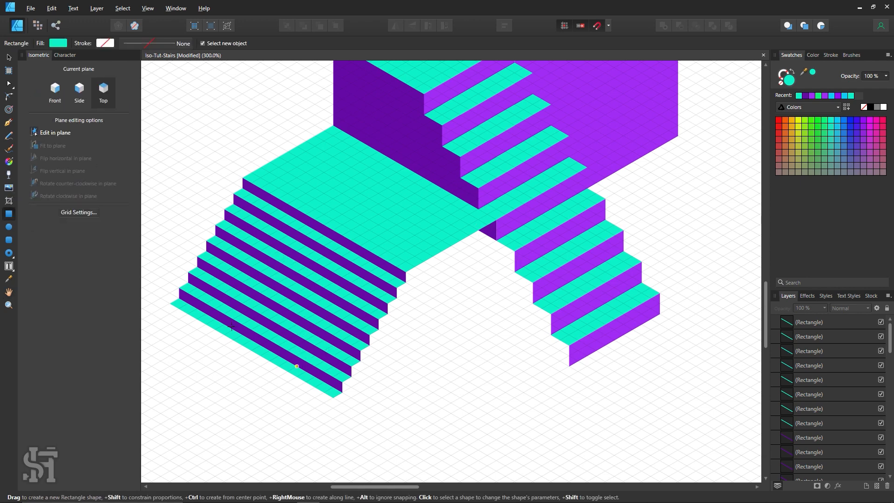
{"action": "left_click", "coordinate": [299, 360]}
{"action": "left_click_drag", "start_coordinate": [299, 360], "coordinate": [288, 377]}
{"action": "left_click", "coordinate": [434, 401]}
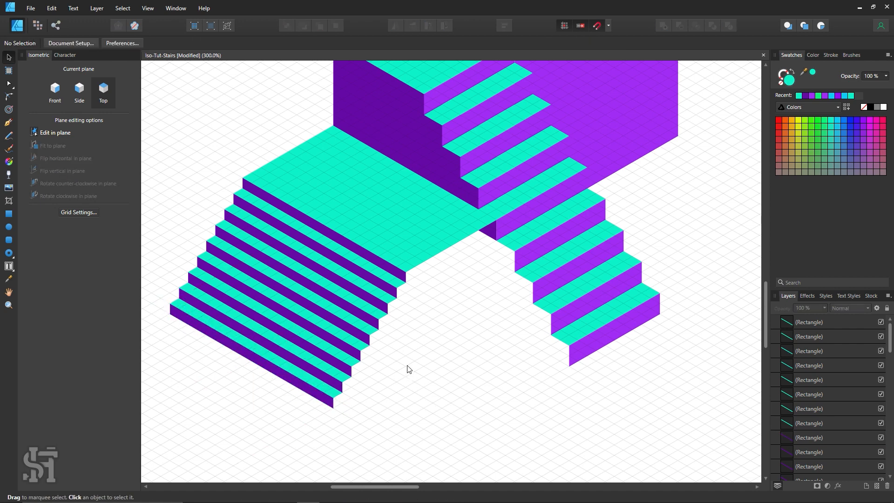
Draw a front-plane side wall from the platform's edge to the new flight's base, fill it with the lighter purple, and send it behind the steps
{"action": "left_click", "coordinate": [8, 213]}
{"action": "left_click", "coordinate": [56, 93]}
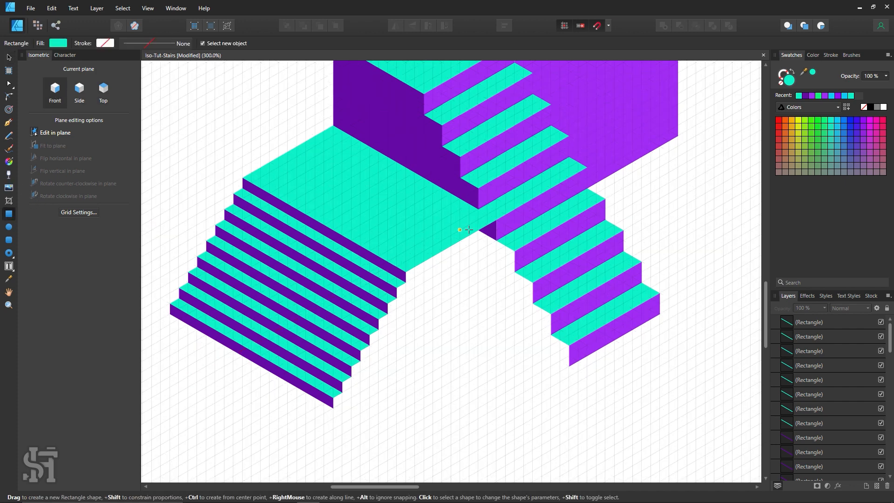
{"action": "scroll", "coordinate": [482, 242], "scroll_direction": "up", "scroll_amount": 1}
{"action": "scroll", "coordinate": [491, 279], "scroll_direction": "up", "scroll_amount": 8}
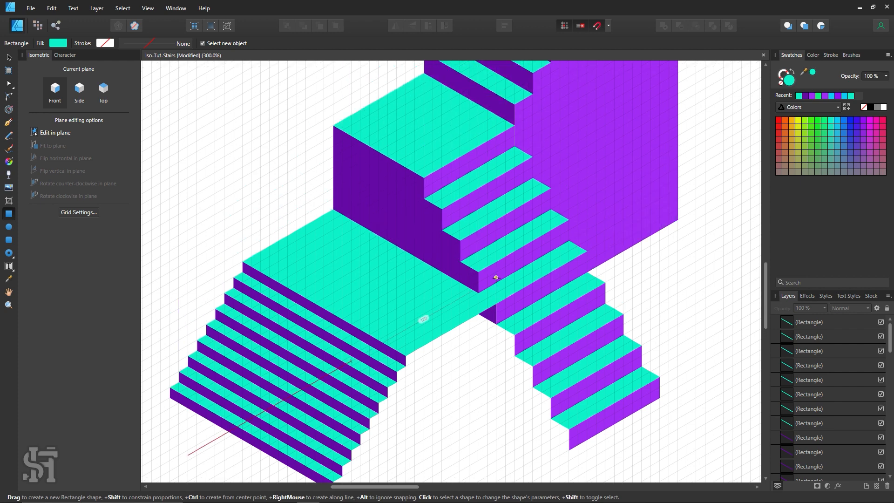
{"action": "scroll", "coordinate": [596, 196], "scroll_direction": "down", "scroll_amount": 8}
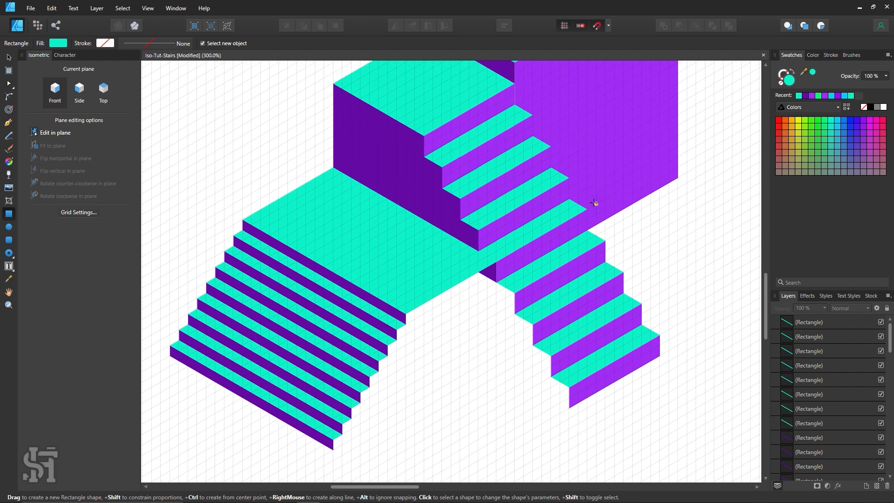
{"action": "left_click_drag", "start_coordinate": [495, 234], "coordinate": [333, 421]}
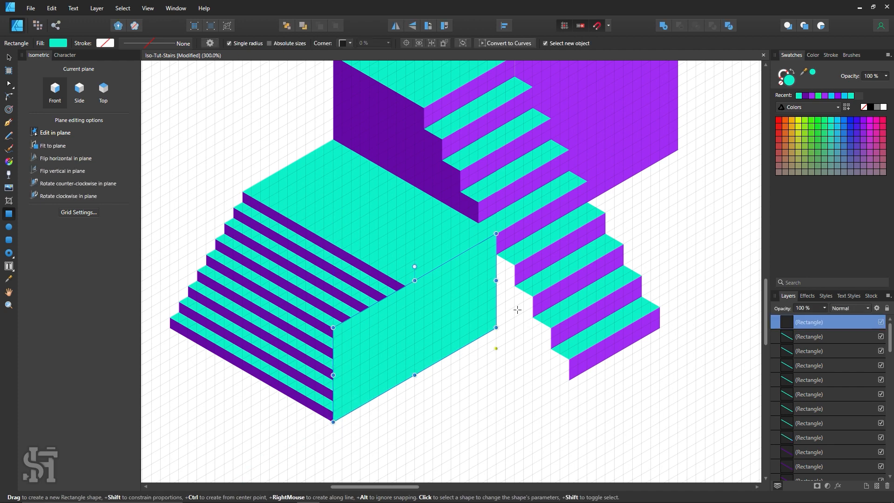
{"action": "key", "text": "i"}
{"action": "left_click", "coordinate": [482, 168]}
{"action": "key", "text": "v"}
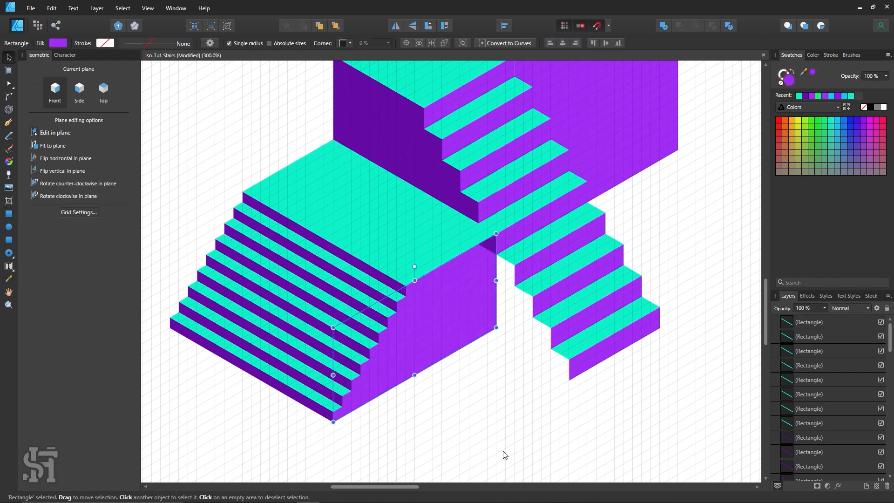
{"action": "left_click", "coordinate": [515, 369]}
Extend the lighter purple riser beside the platform along its edge to cover the dark gap above the side wall, and deselect it
{"action": "left_click", "coordinate": [499, 247]}
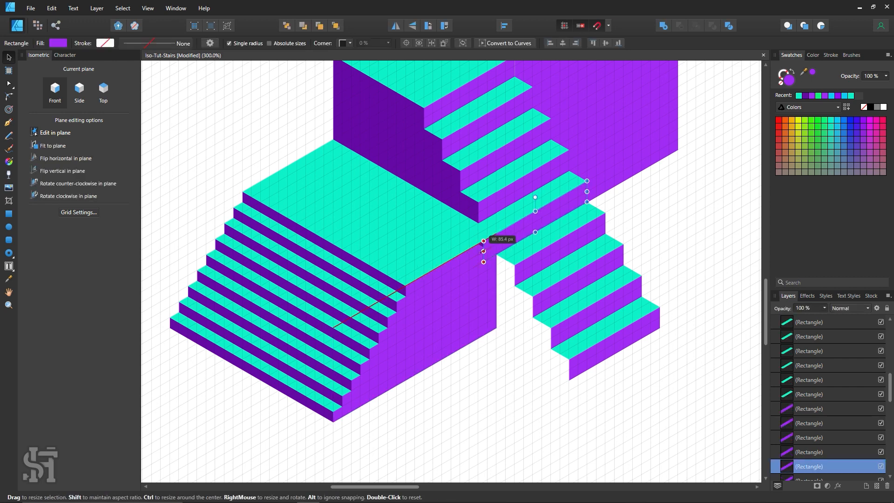
{"action": "left_click", "coordinate": [523, 375]}
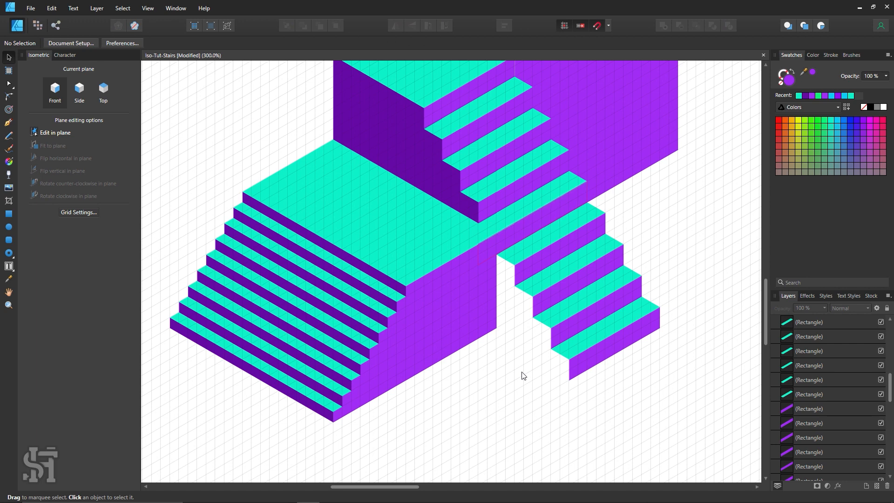
Examine how the large upper purple wall and the platform's side wall meet the lower flight of stairs
{"action": "scroll", "coordinate": [519, 368], "scroll_direction": "up", "scroll_amount": 1}
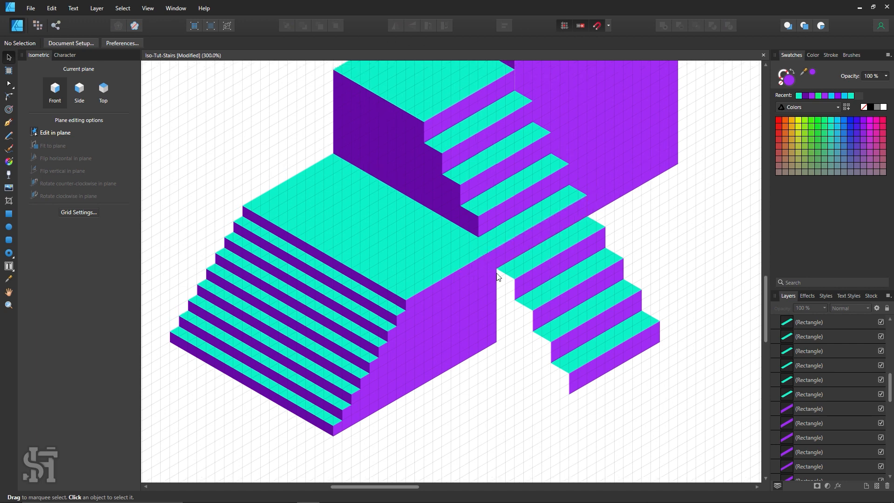
{"action": "scroll", "coordinate": [497, 277], "scroll_direction": "down", "scroll_amount": 1}
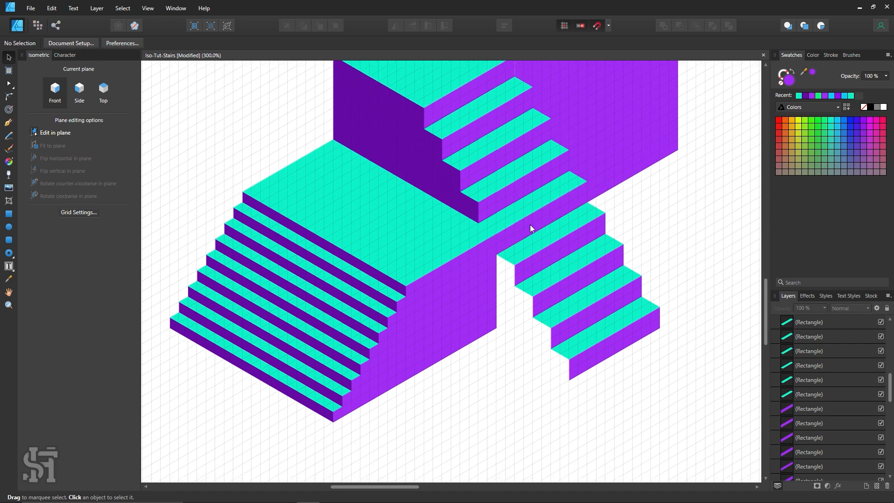
{"action": "scroll", "coordinate": [493, 252], "scroll_direction": "up", "scroll_amount": 2}
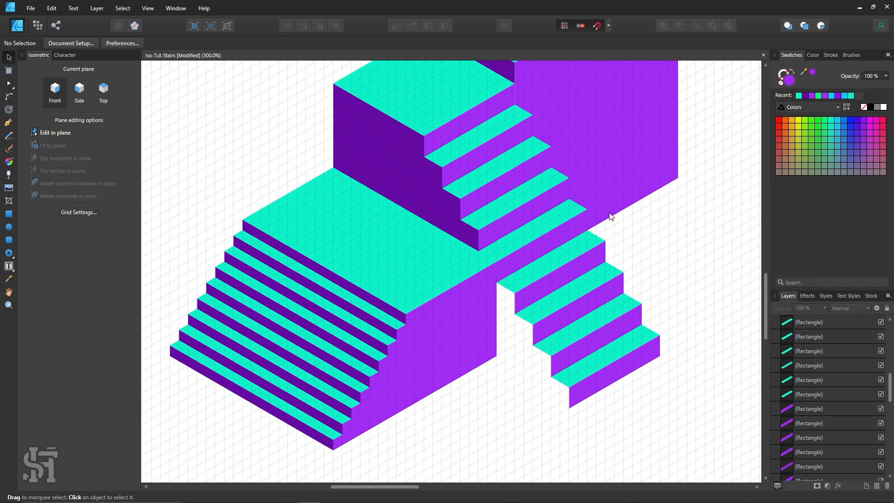
{"action": "scroll", "coordinate": [611, 217], "scroll_direction": "up", "scroll_amount": 8}
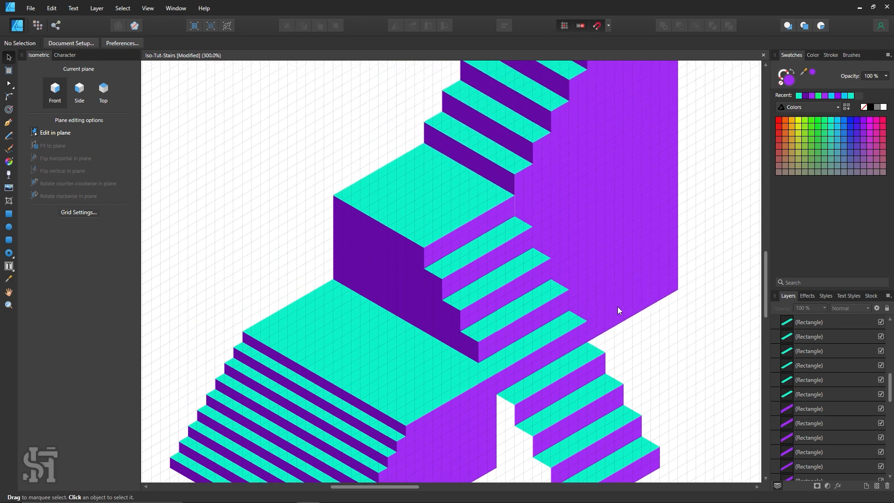
{"action": "left_click", "coordinate": [598, 303]}
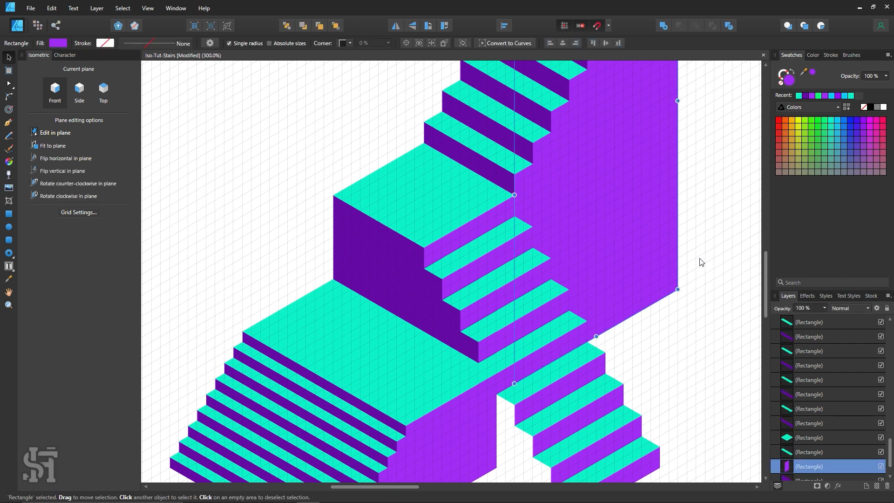
{"action": "scroll", "coordinate": [700, 260], "scroll_direction": "up", "scroll_amount": 3}
{"action": "scroll", "coordinate": [704, 263], "scroll_direction": "down", "scroll_amount": 2}
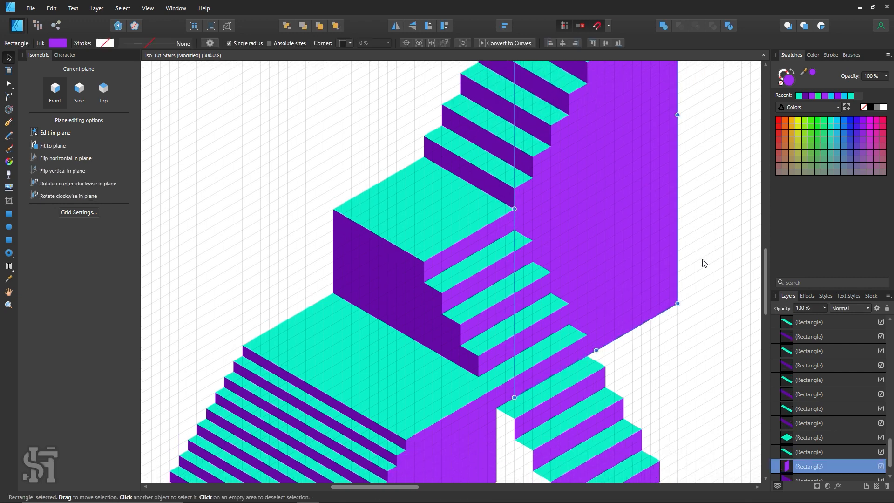
{"action": "scroll", "coordinate": [704, 263], "scroll_direction": "down", "scroll_amount": 7}
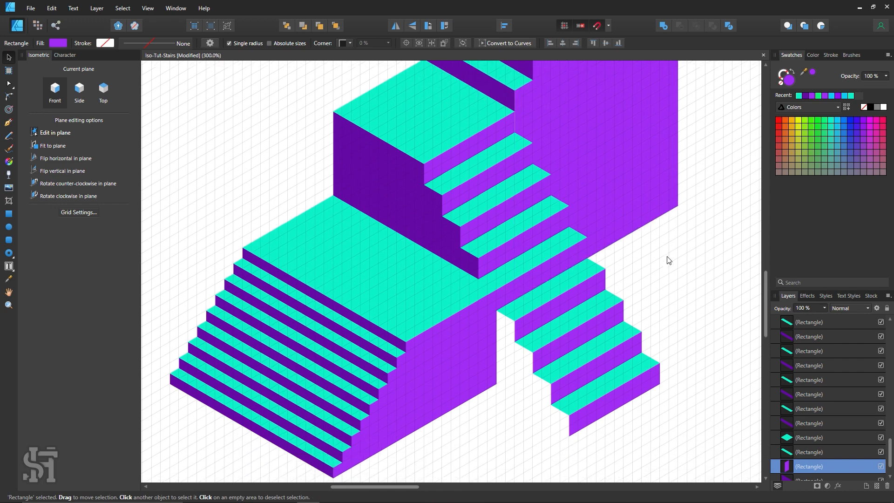
{"action": "scroll", "coordinate": [669, 260], "scroll_direction": "down", "scroll_amount": 5}
{"action": "left_click", "coordinate": [666, 259]}
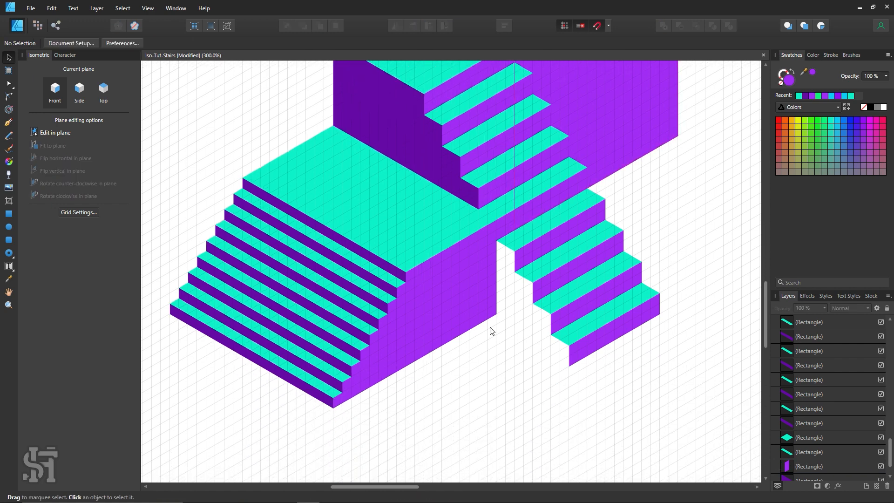
Draw a side-plane wall beneath the narrow lower flight, fill it with dark purple sampled from the upper wall, and send it behind the steps
{"action": "left_click", "coordinate": [79, 91]}
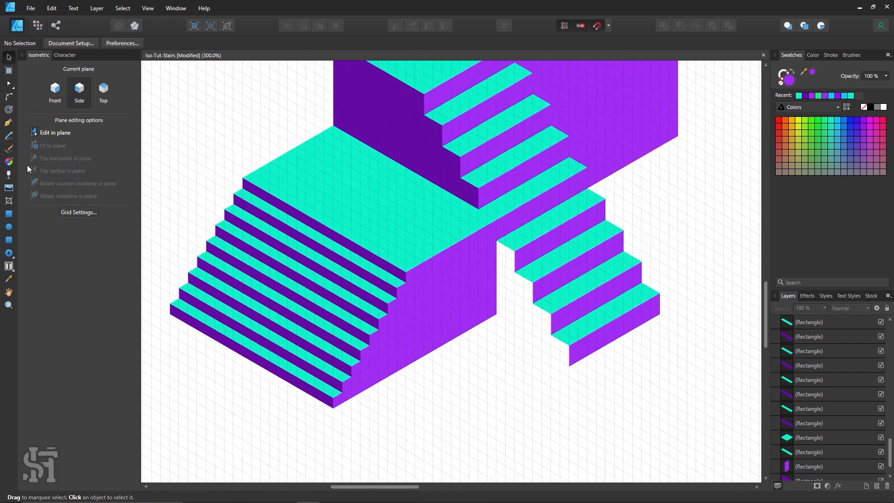
{"action": "left_click", "coordinate": [8, 214]}
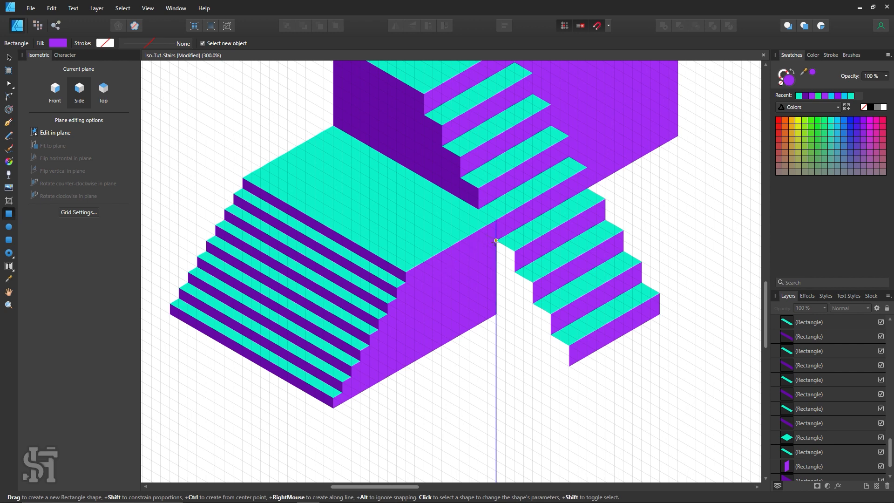
{"action": "left_click_drag", "start_coordinate": [495, 241], "coordinate": [568, 365]}
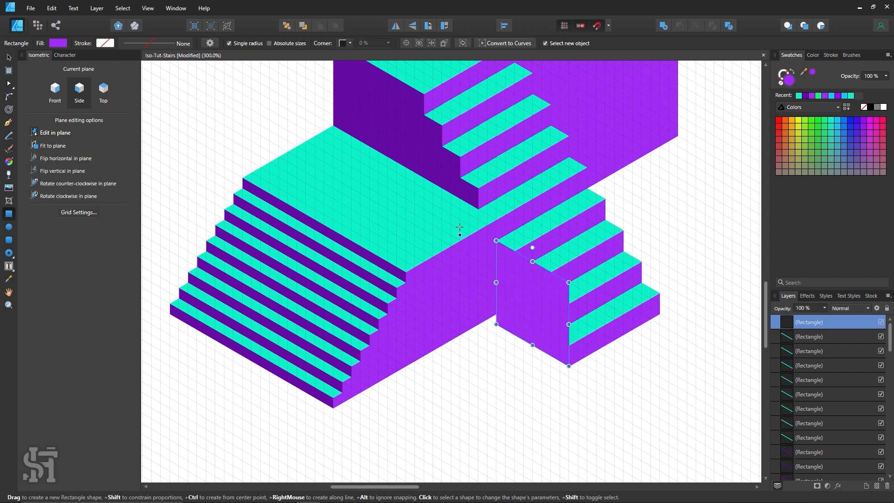
{"action": "key", "text": "i"}
{"action": "left_click", "coordinate": [443, 169]}
{"action": "key", "text": "v"}
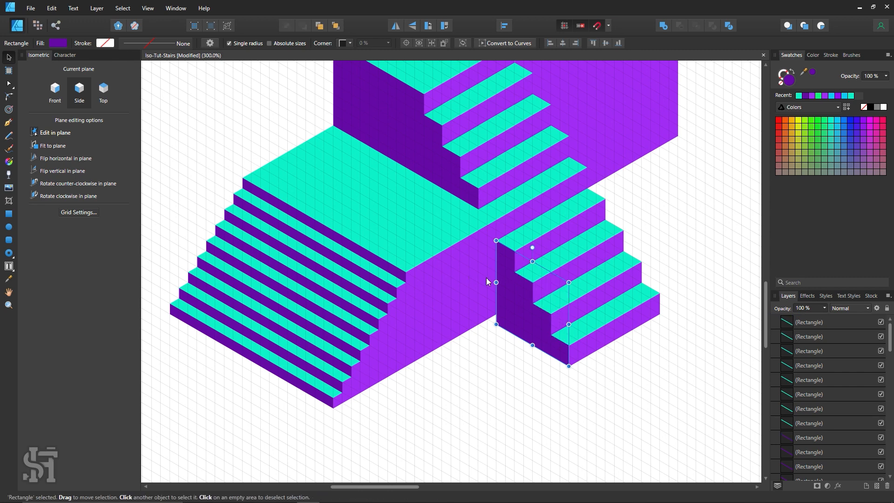
{"action": "left_click", "coordinate": [483, 335]}
Extend the lighter purple side wall's bottom edge down to the base of the adjoining dark wall, and deselect it
{"action": "left_click", "coordinate": [475, 307]}
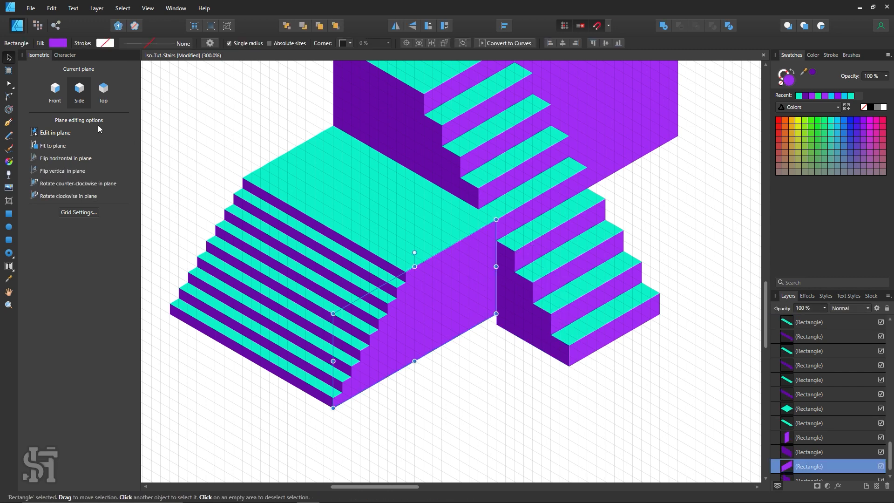
{"action": "scroll", "coordinate": [436, 343], "scroll_direction": "down", "scroll_amount": 1}
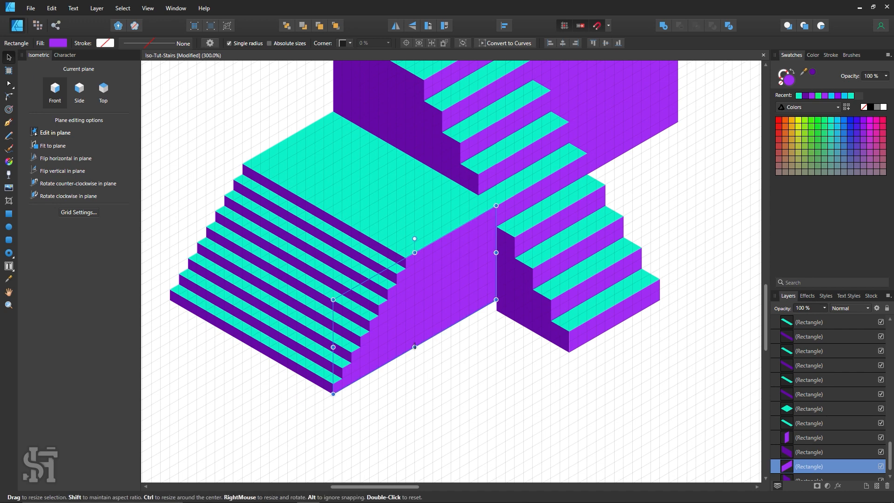
{"action": "left_click_drag", "start_coordinate": [414, 347], "coordinate": [414, 357]}
{"action": "left_click", "coordinate": [425, 383]}
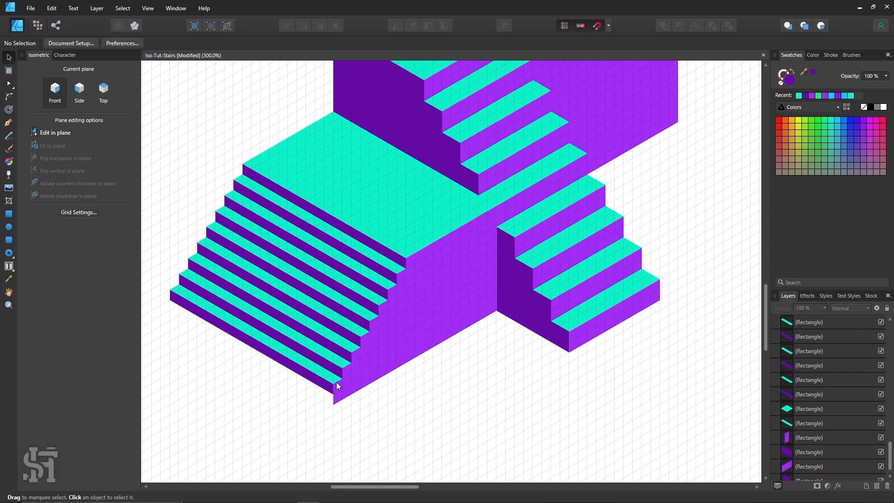
Duplicate the lowest tread and riser of the wide flight one step down, and deselect them
{"action": "left_click", "coordinate": [330, 381]}
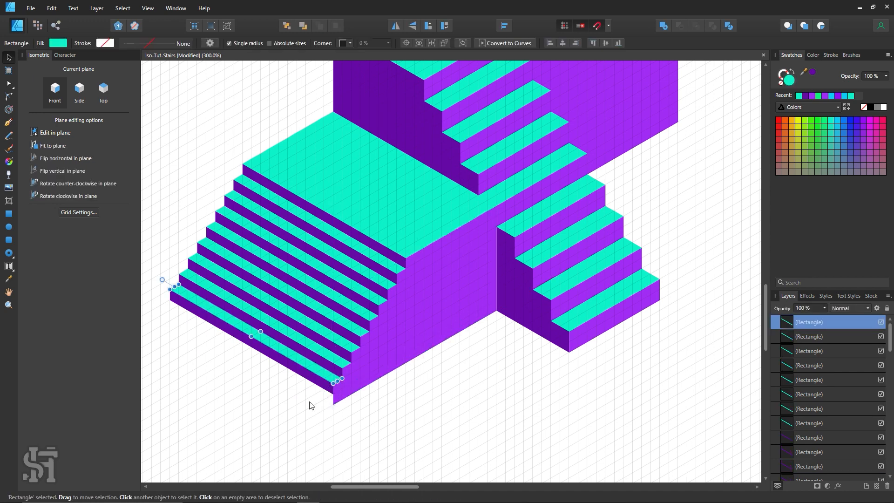
{"action": "left_click", "coordinate": [317, 386], "text": "shift"}
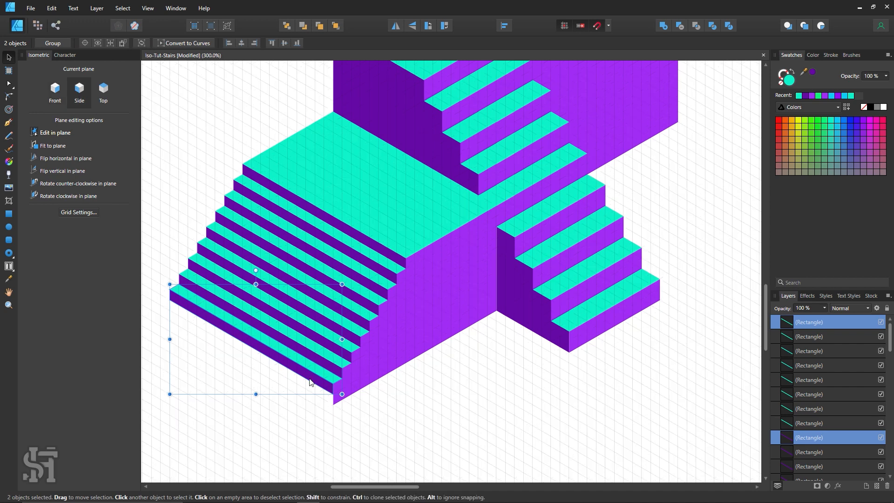
{"action": "left_click_drag", "start_coordinate": [315, 381], "coordinate": [308, 399]}
{"action": "left_click", "coordinate": [371, 425]}
Extend the platform's lighter side wall outward to meet the new bottom step, and deselect it
{"action": "left_click", "coordinate": [336, 396]}
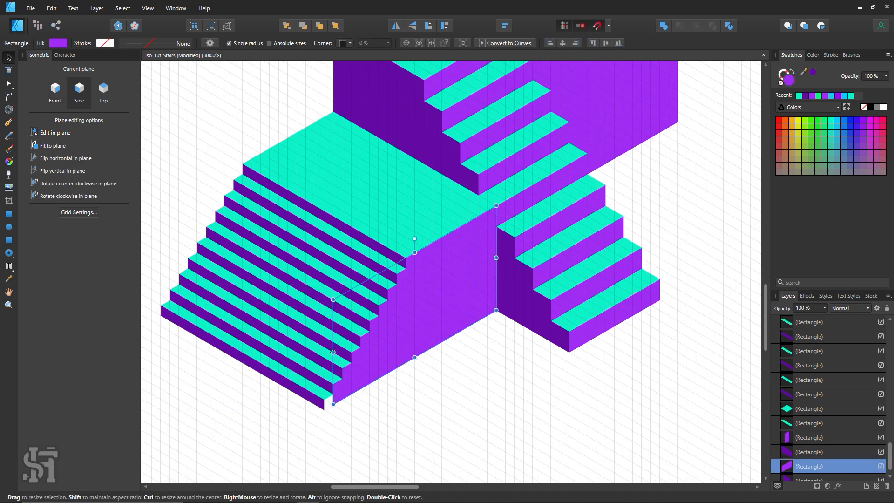
{"action": "left_click_drag", "start_coordinate": [333, 352], "coordinate": [325, 356]}
{"action": "left_click", "coordinate": [400, 401]}
Hide the grid and view the whole staircase without it
{"action": "key", "text": "z"}
{"action": "left_click", "coordinate": [542, 219], "text": "alt"}
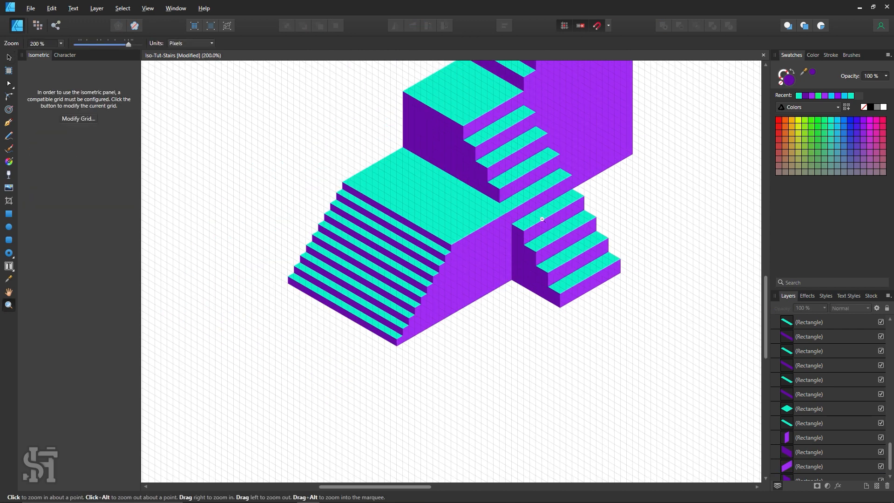
{"action": "left_click", "coordinate": [542, 219], "text": "alt"}
{"action": "key", "text": "space"}
{"action": "left_click_drag", "start_coordinate": [557, 228], "coordinate": [458, 355]}
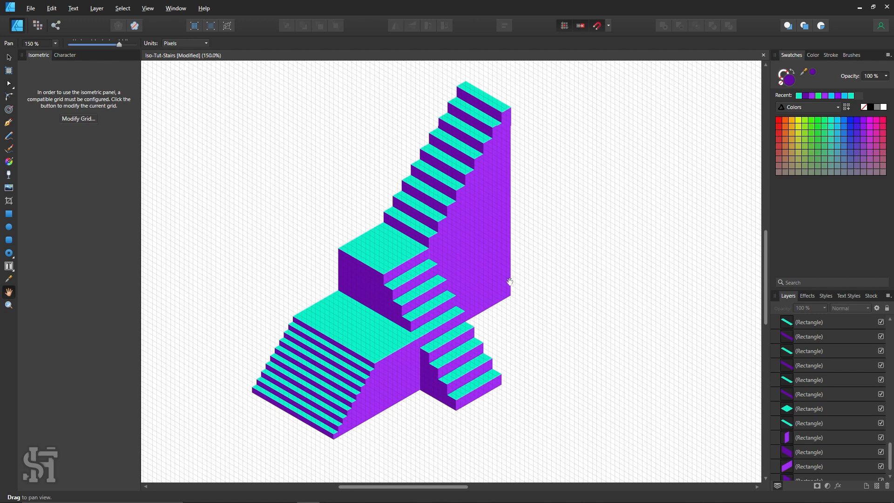
{"action": "key", "text": "ctrl+apostrophe"}
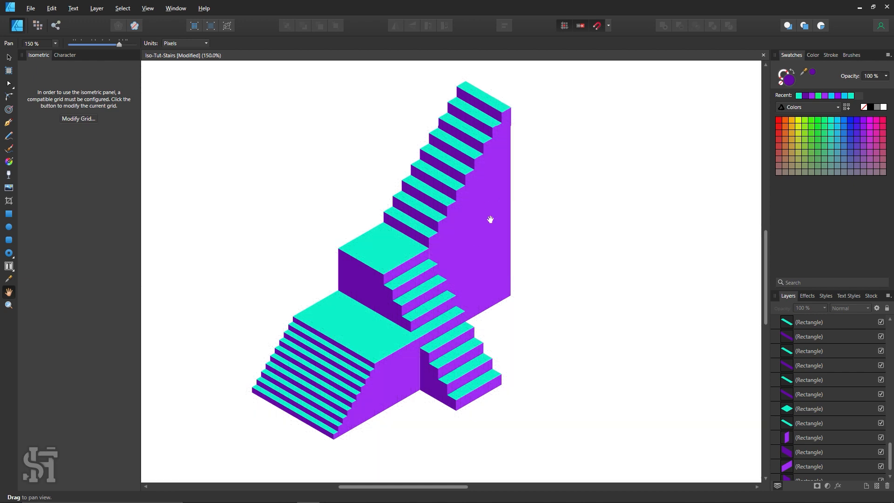
Extend the lighter riser beside the landing slightly over the upper side wall to cover the thin seam, and deselect it
{"action": "key", "text": "z"}
{"action": "left_click_drag", "start_coordinate": [427, 259], "coordinate": [484, 298]}
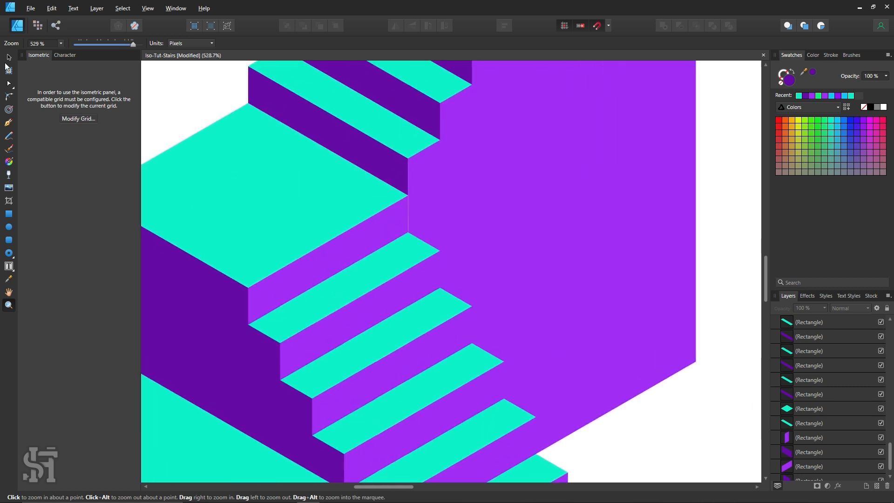
{"action": "key", "text": "v"}
{"action": "scroll", "coordinate": [415, 247], "scroll_direction": "up", "scroll_amount": 1}
{"action": "left_click", "coordinate": [393, 280]}
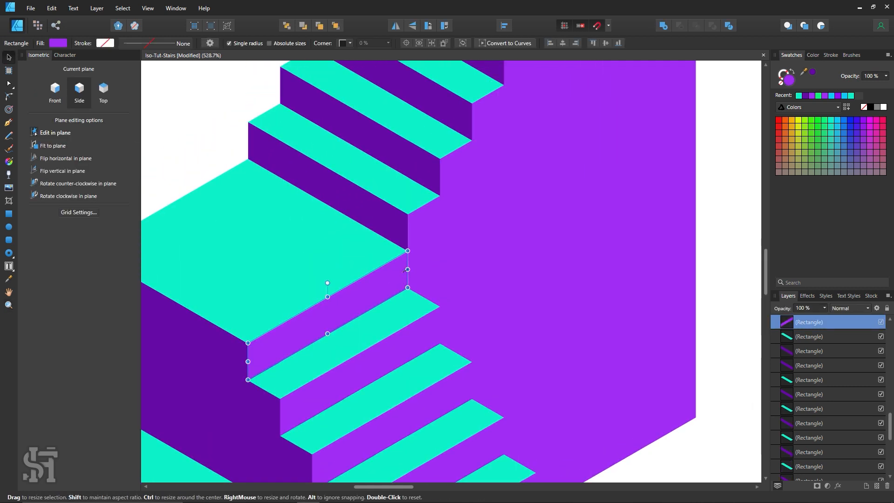
{"action": "key", "text": "ctrl+d"}
Examine the whole staircase without the grid, and show the grid again
{"action": "key", "text": "z"}
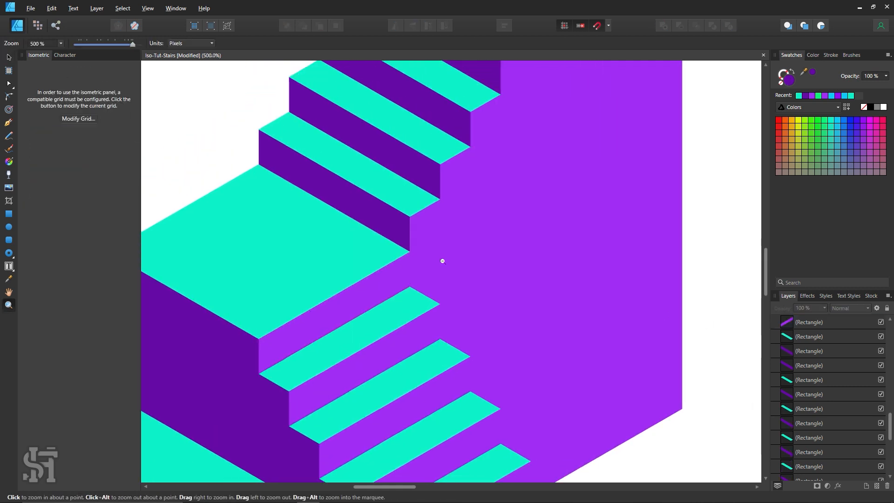
{"action": "left_click", "coordinate": [441, 260], "text": "alt"}
{"action": "left_click", "coordinate": [443, 267], "text": "alt"}
{"action": "left_click", "coordinate": [443, 267], "text": "alt"}
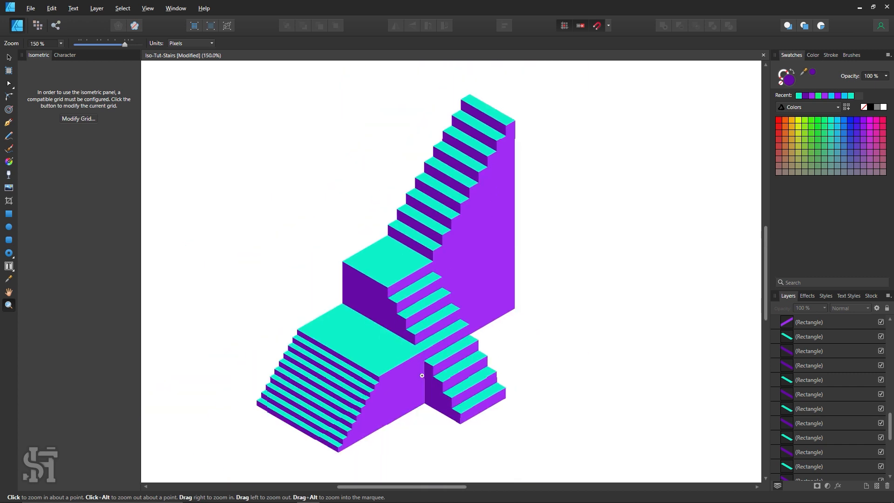
{"action": "key", "text": "h"}
{"action": "left_click_drag", "start_coordinate": [422, 375], "coordinate": [408, 367]}
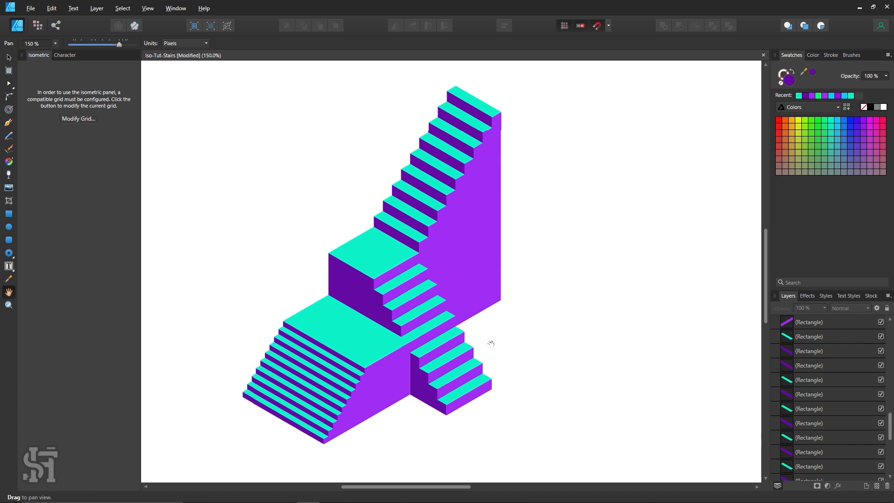
{"action": "left_click_drag", "start_coordinate": [580, 273], "coordinate": [593, 281]}
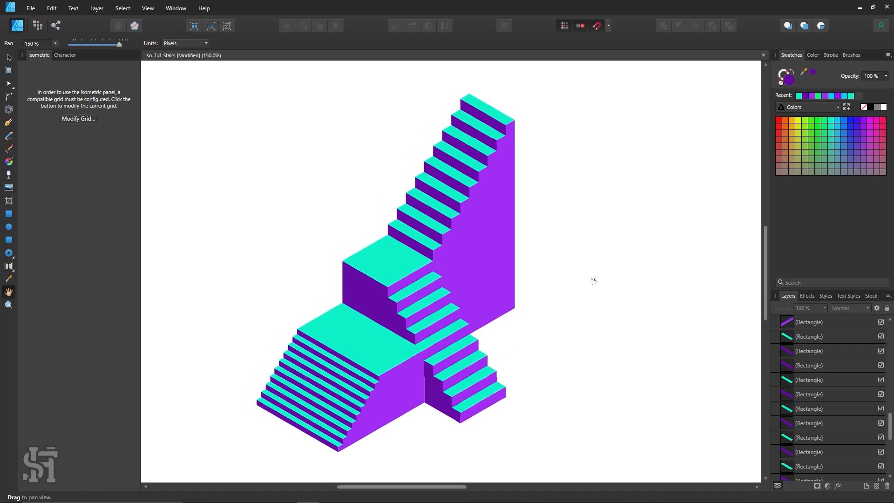
{"action": "key", "text": "ctrl+apostrophe"}
{"action": "key", "text": "z"}
{"action": "left_click", "coordinate": [563, 233], "text": "alt"}
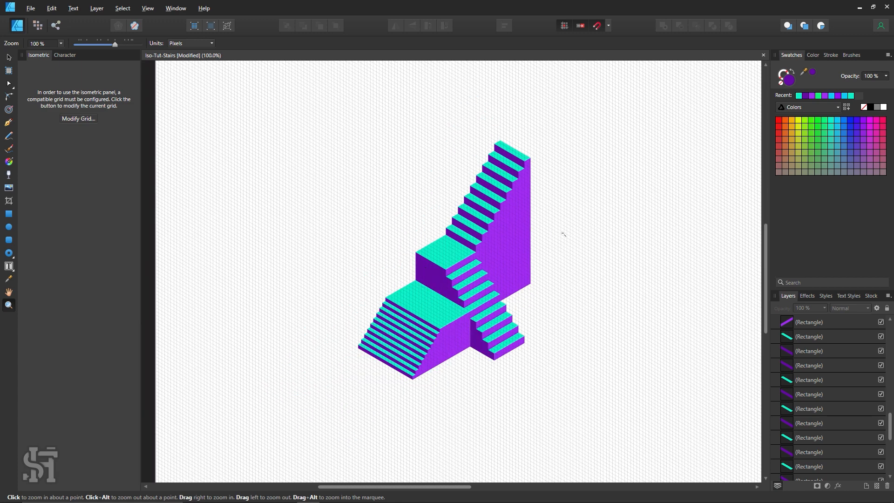
{"action": "left_click", "coordinate": [561, 284]}
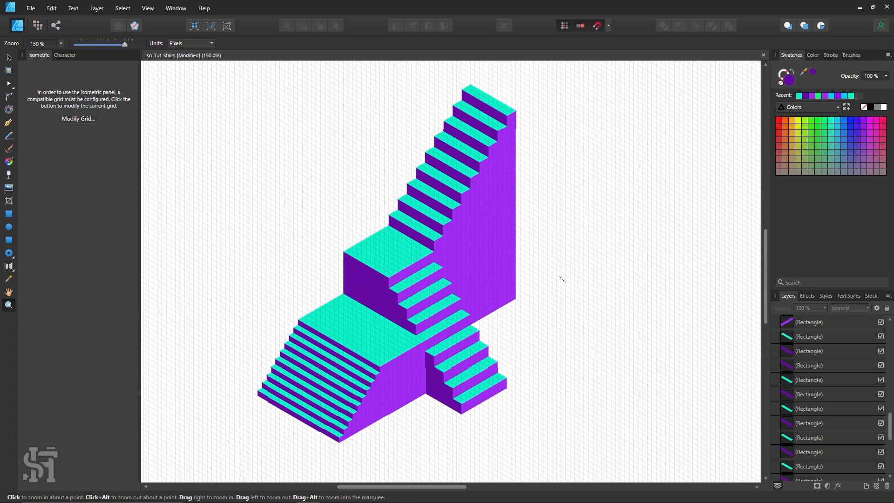
Reduce the isometric grid's first-axis divisions to make the grid coarser, and close the grid settings
{"action": "left_click", "coordinate": [9, 56]}
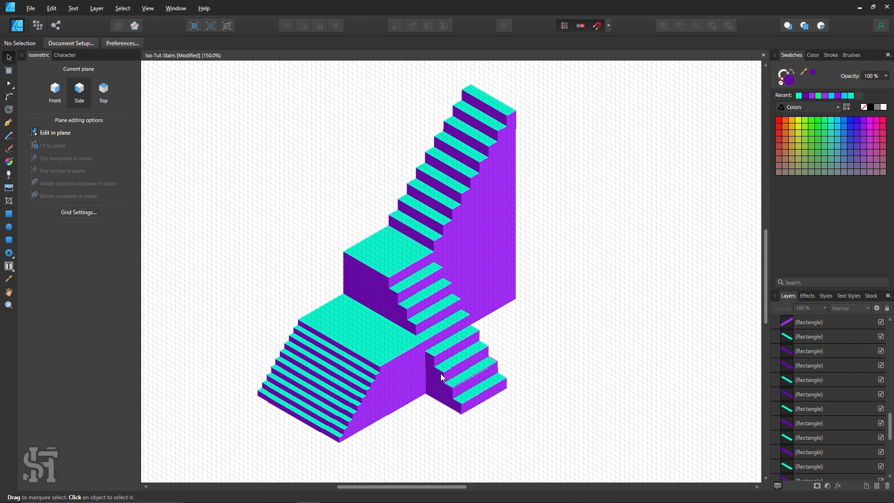
{"action": "scroll", "coordinate": [406, 345], "scroll_direction": "down", "scroll_amount": 2}
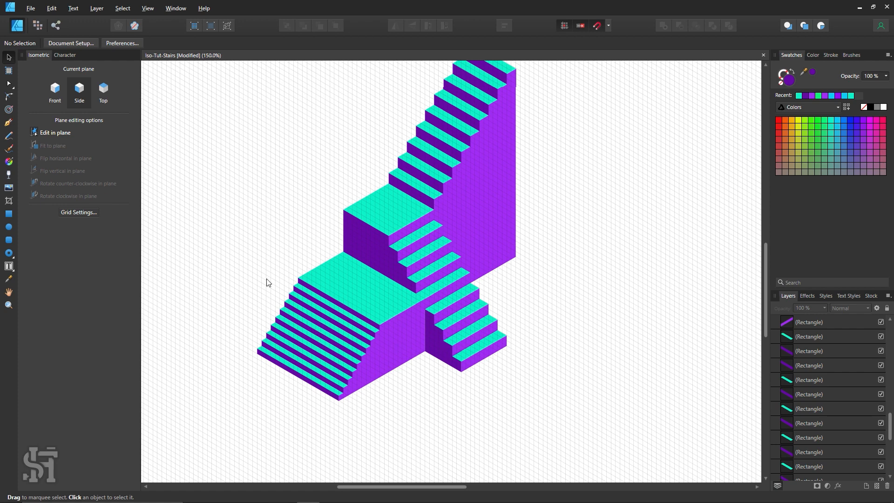
{"action": "left_click", "coordinate": [87, 216]}
{"action": "left_click", "coordinate": [336, 226]}
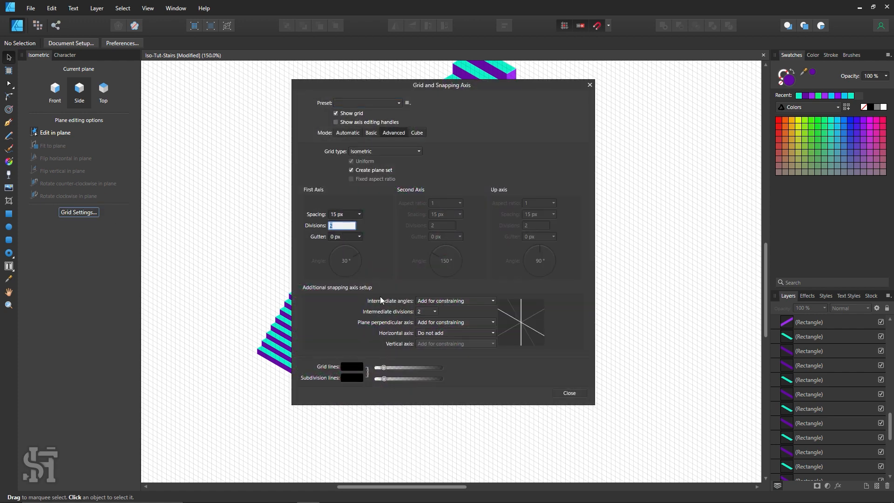
{"action": "left_click", "coordinate": [569, 392]}
{"action": "key", "text": "ctrl+1"}
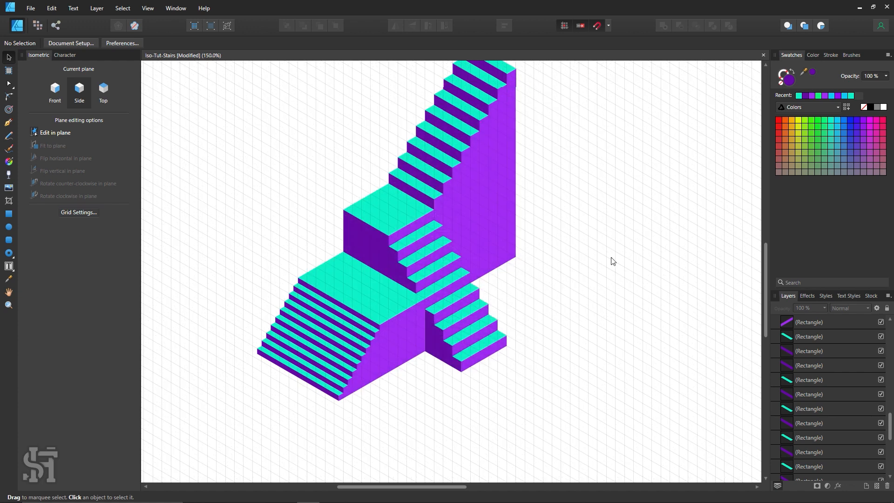
Apply a linear gradient to the large upper side wall, running from lighter purple at its top to dark purple below
{"action": "key", "text": "z"}
{"action": "left_click", "coordinate": [560, 292], "text": "alt"}
{"action": "key", "text": "space"}
{"action": "left_click_drag", "start_coordinate": [517, 311], "coordinate": [427, 324]}
{"action": "left_click_drag", "start_coordinate": [428, 291], "coordinate": [510, 320]}
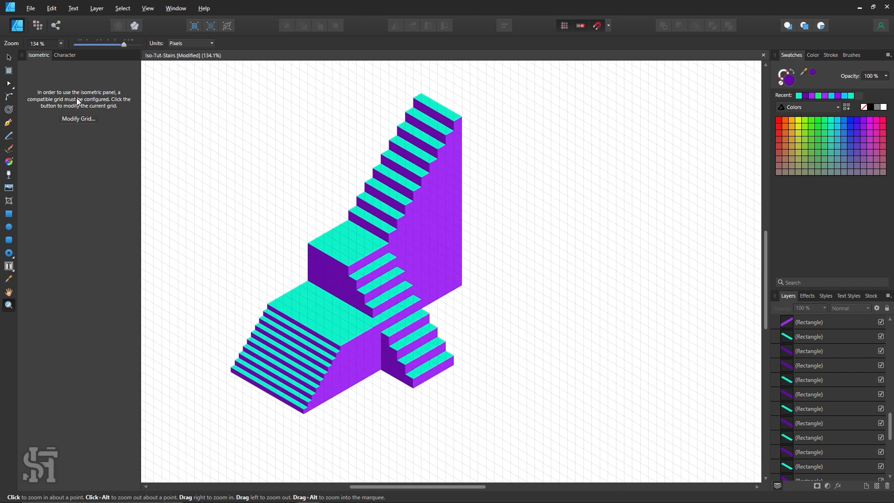
{"action": "left_click", "coordinate": [9, 57]}
{"action": "left_click", "coordinate": [424, 246]}
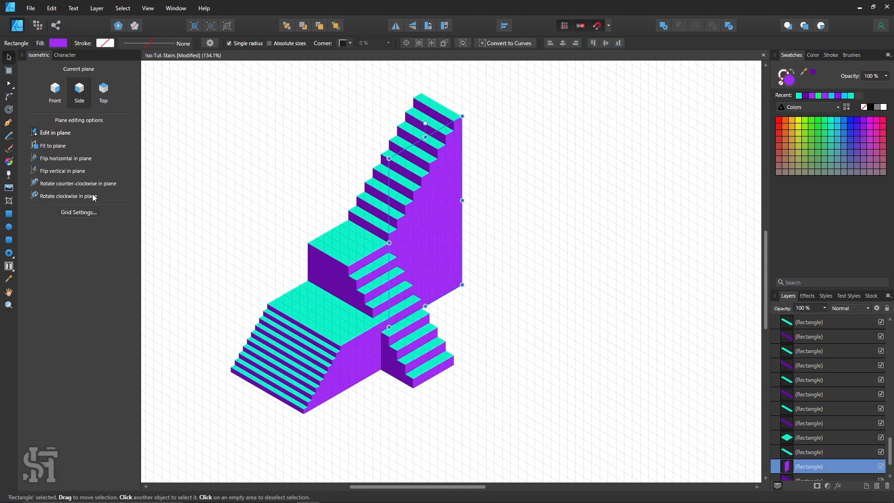
{"action": "left_click", "coordinate": [10, 163]}
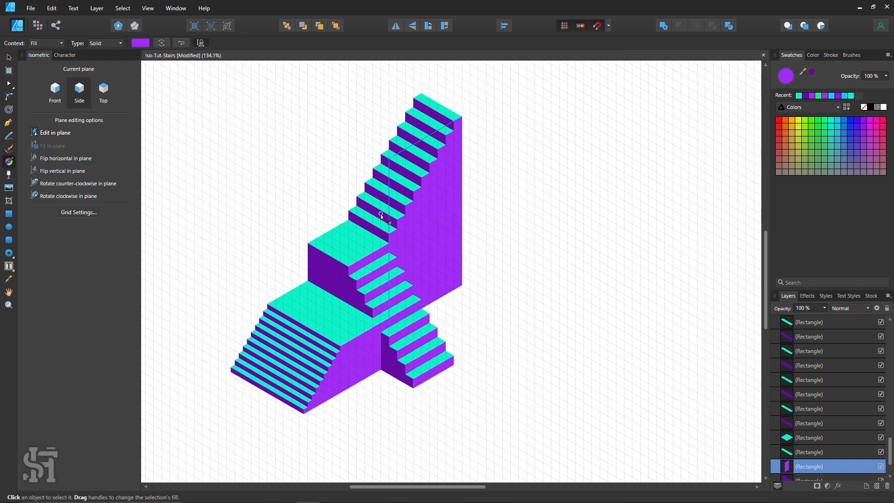
{"action": "scroll", "coordinate": [400, 187], "scroll_direction": "down", "scroll_amount": 1}
{"action": "left_click_drag", "start_coordinate": [429, 125], "coordinate": [421, 336]}
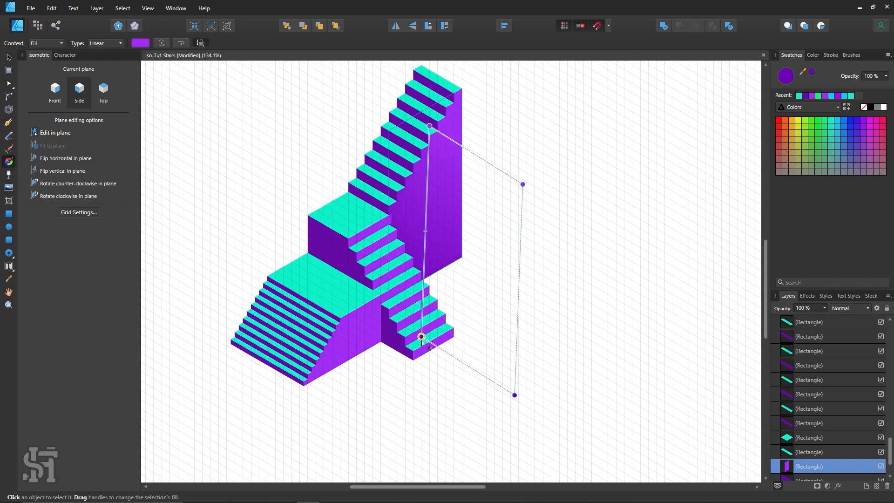
{"action": "key", "text": "v"}
{"action": "scroll", "coordinate": [274, 193], "scroll_direction": "up", "scroll_amount": 1}
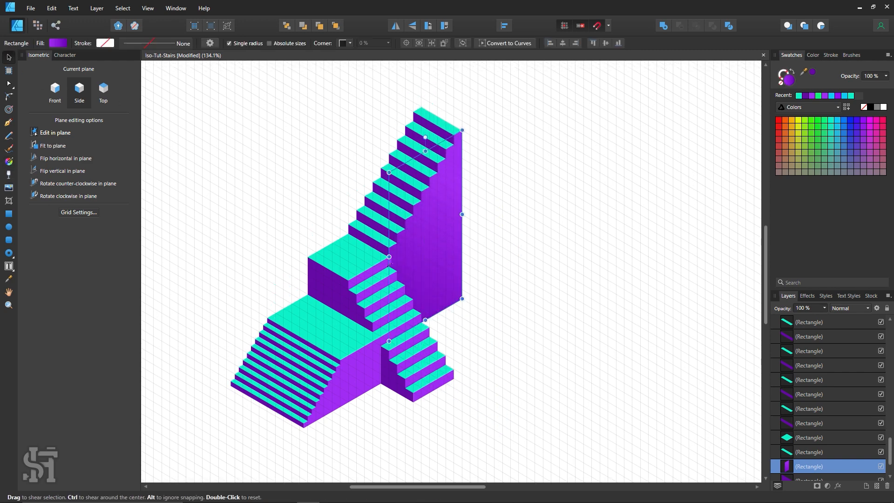
Merge the platform's side wall and the adjoining lighter riser into one shape with the Add operation
{"action": "scroll", "coordinate": [363, 354], "scroll_direction": "down", "scroll_amount": 1}
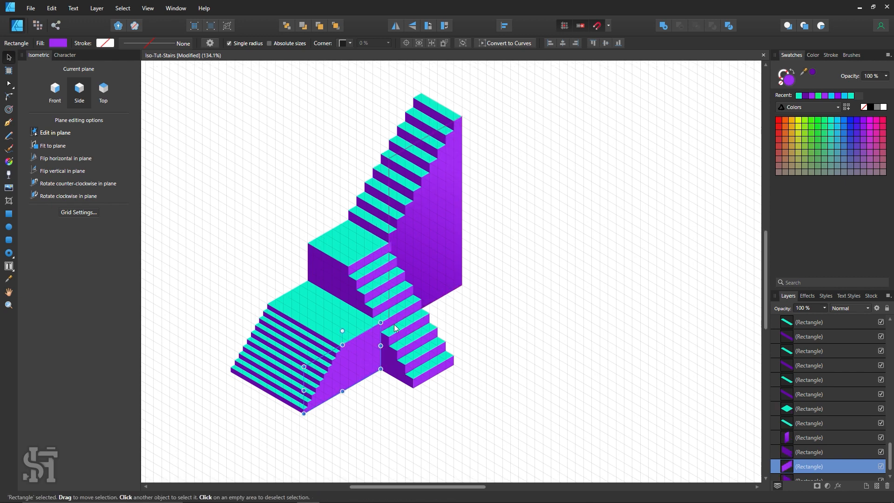
{"action": "left_click", "coordinate": [391, 321]}
{"action": "left_click", "coordinate": [384, 324]}
{"action": "left_click", "coordinate": [365, 345], "text": "shift"}
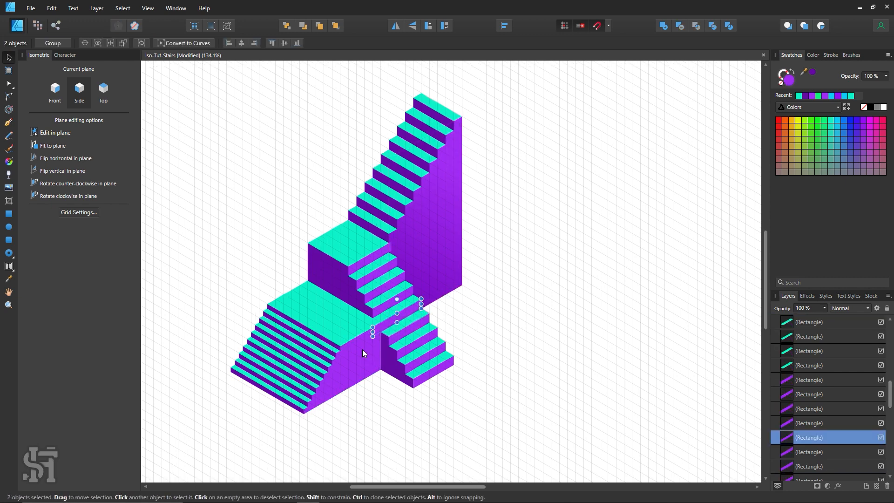
{"action": "left_click", "coordinate": [664, 26]}
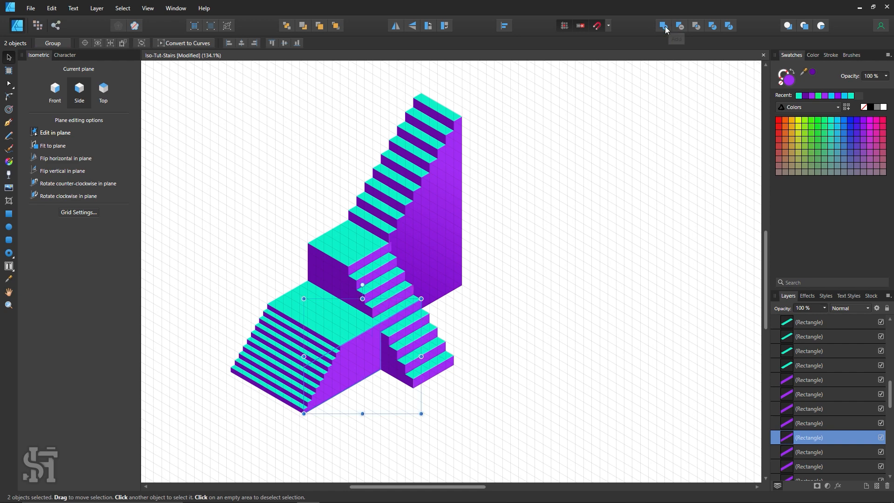
{"action": "left_click", "coordinate": [552, 303]}
{"action": "left_click_drag", "start_coordinate": [357, 356], "coordinate": [544, 356]}
{"action": "key", "text": "ctrl+z"}
Apply a linear gradient from lighter purple at the top to dark purple below on the merged platform wall, and deselect it
{"action": "scroll", "coordinate": [154, 208], "scroll_direction": "down", "scroll_amount": 1}
{"action": "key", "text": "g"}
{"action": "scroll", "coordinate": [154, 208], "scroll_direction": "down", "scroll_amount": 1}
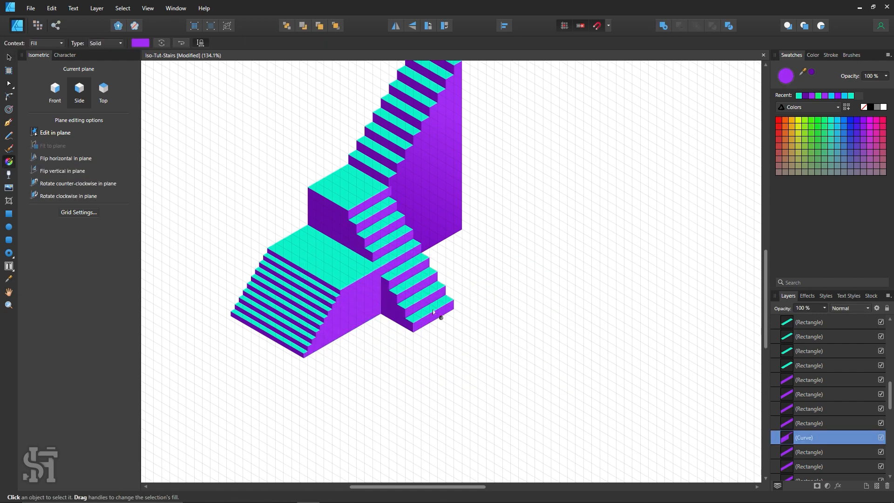
{"action": "left_click_drag", "start_coordinate": [362, 228], "coordinate": [372, 430]}
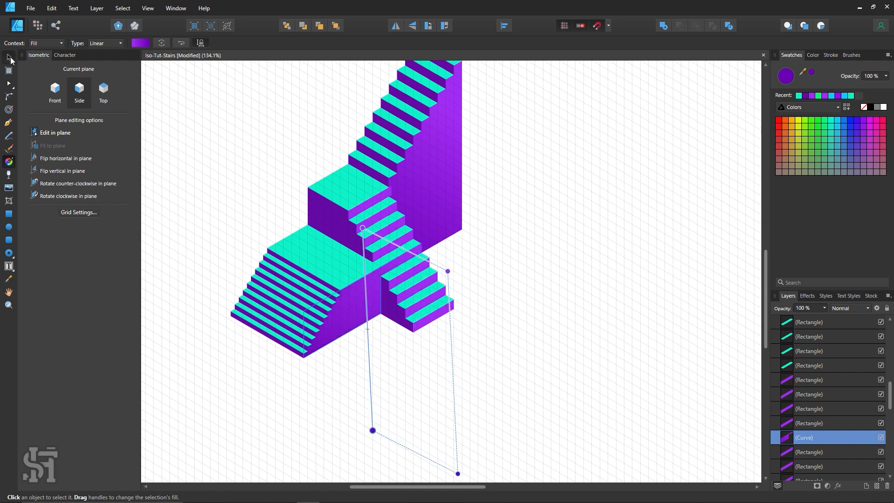
{"action": "left_click", "coordinate": [8, 57]}
{"action": "left_click", "coordinate": [264, 133]}
Set the width of the lighter riser beside the landing to 75 px, flush with the landing's corner, and deselect it
{"action": "scroll", "coordinate": [325, 200], "scroll_direction": "up", "scroll_amount": 2}
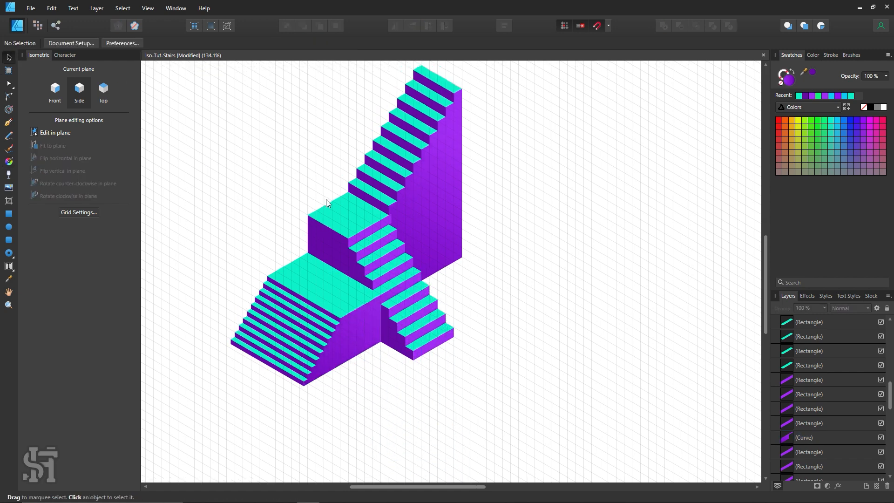
{"action": "left_click", "coordinate": [391, 246]}
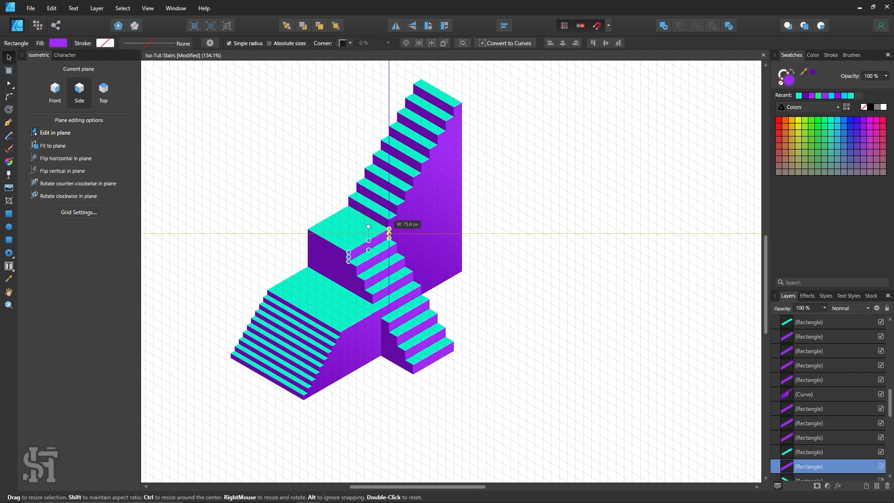
{"action": "left_click", "coordinate": [515, 232]}
{"action": "scroll", "coordinate": [531, 239], "scroll_direction": "up", "scroll_amount": 1}
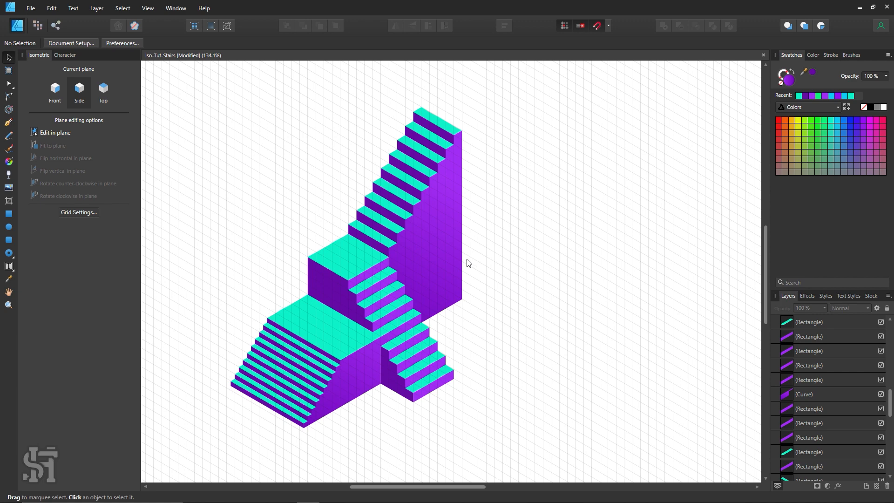
Review the shaded staircase and save the document
{"action": "scroll", "coordinate": [468, 263], "scroll_direction": "up", "scroll_amount": 3}
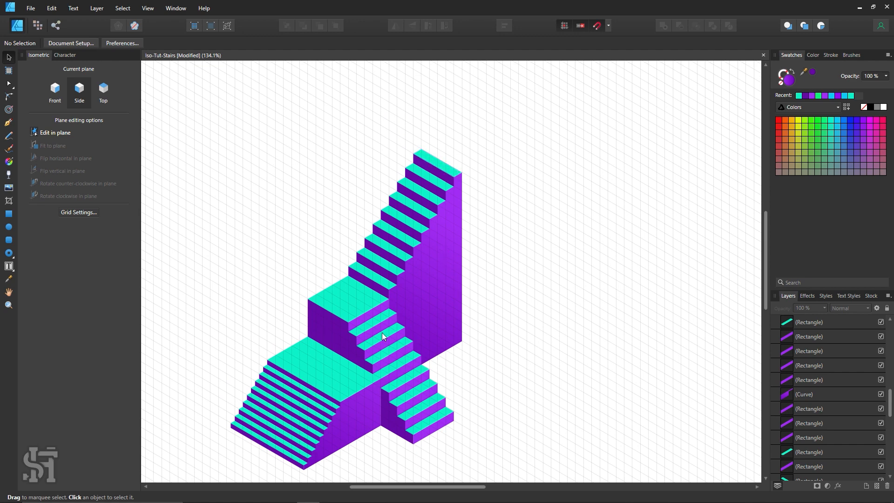
{"action": "scroll", "coordinate": [419, 349], "scroll_direction": "down", "scroll_amount": 1}
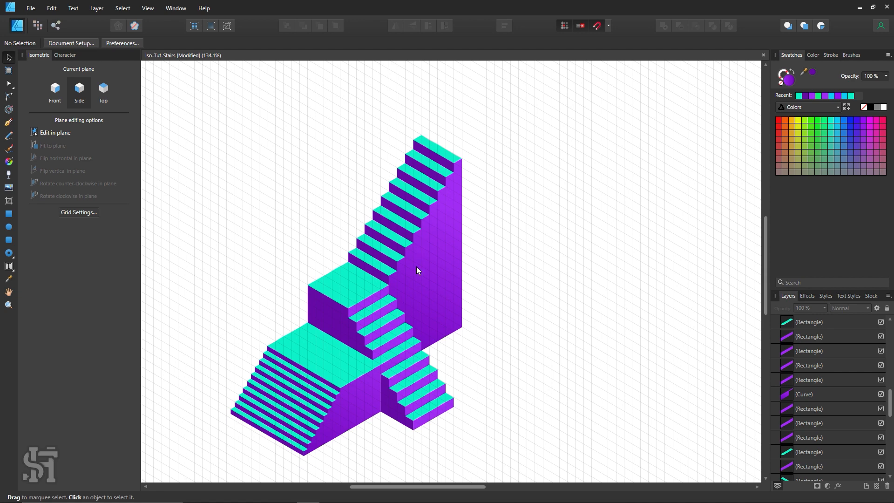
{"action": "key", "text": "ctrl+s"}
{"action": "scroll", "coordinate": [416, 268], "scroll_direction": "down", "scroll_amount": 2}
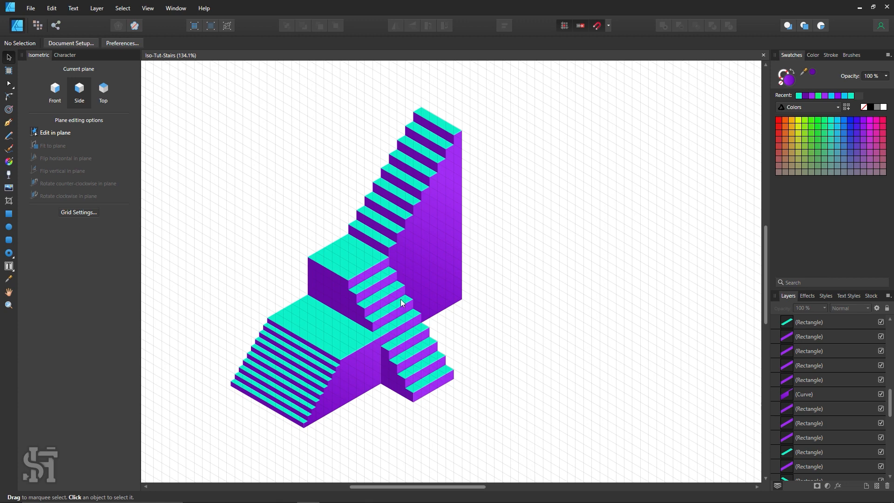
Draw a rectangle in the Top plane on the platform's turquoise surface, leaving an even border around all four sides
{"action": "key", "text": "z"}
{"action": "left_click", "coordinate": [267, 315]}
{"action": "left_click", "coordinate": [294, 360]}
{"action": "key", "text": "h"}
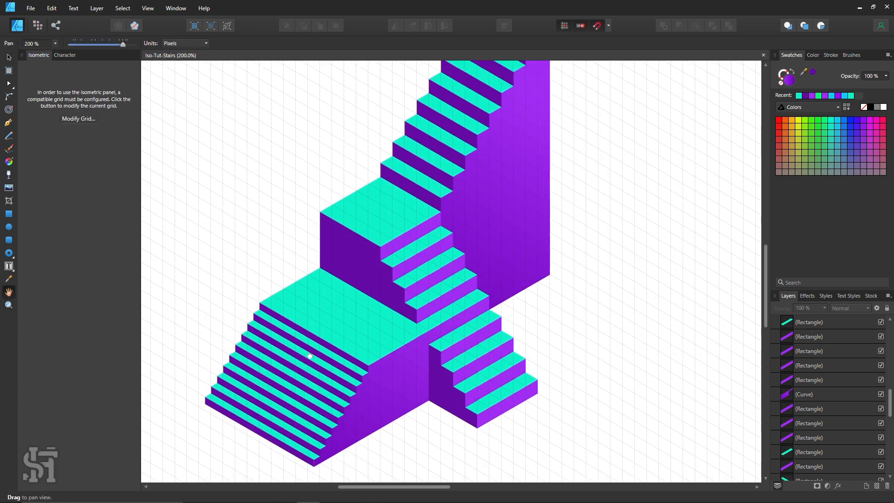
{"action": "left_click_drag", "start_coordinate": [325, 301], "coordinate": [325, 286]}
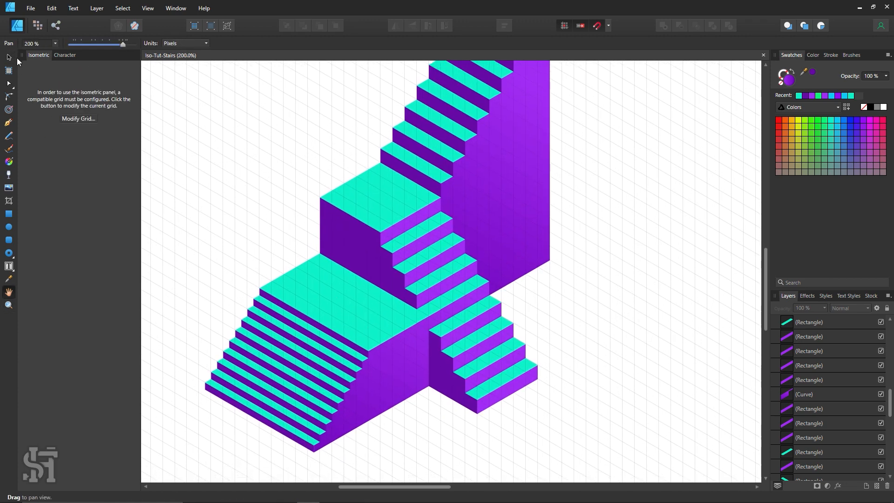
{"action": "key", "text": "v"}
{"action": "left_click", "coordinate": [104, 92]}
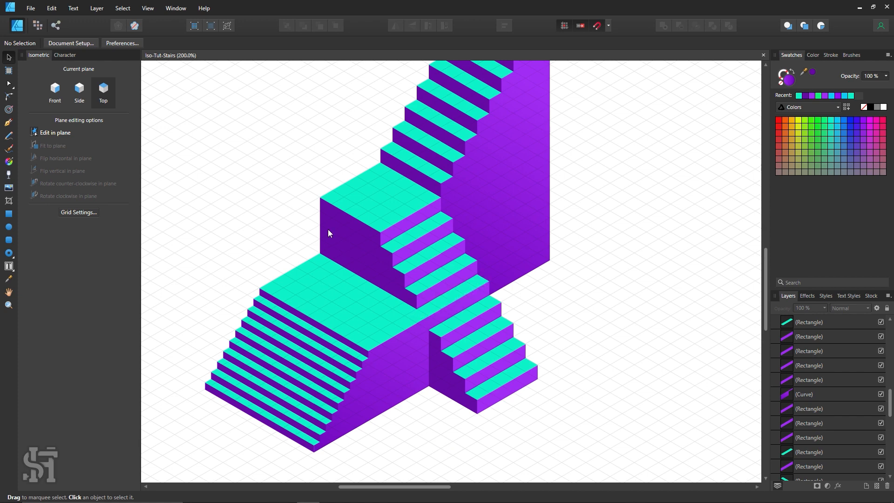
{"action": "key", "text": "z"}
{"action": "left_click_drag", "start_coordinate": [315, 300], "coordinate": [369, 331]}
{"action": "left_click", "coordinate": [9, 214]}
{"action": "scroll", "coordinate": [308, 298], "scroll_direction": "down", "scroll_amount": 1}
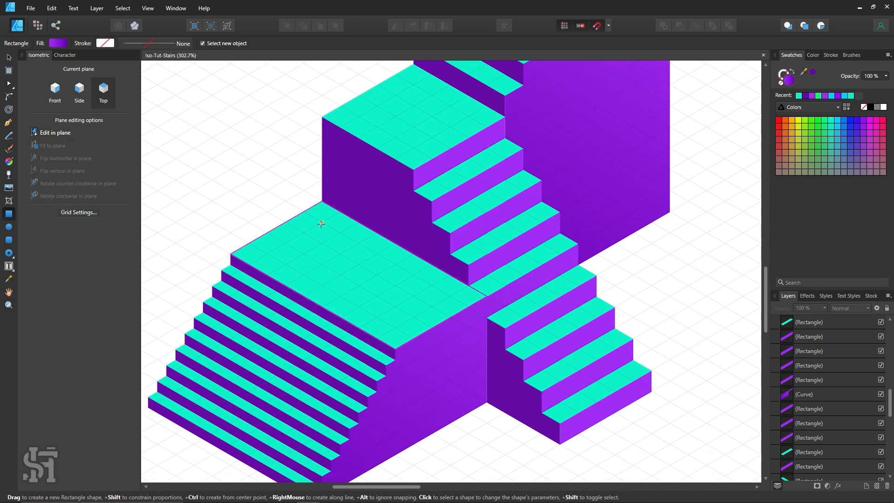
{"action": "left_click_drag", "start_coordinate": [318, 224], "coordinate": [394, 327]}
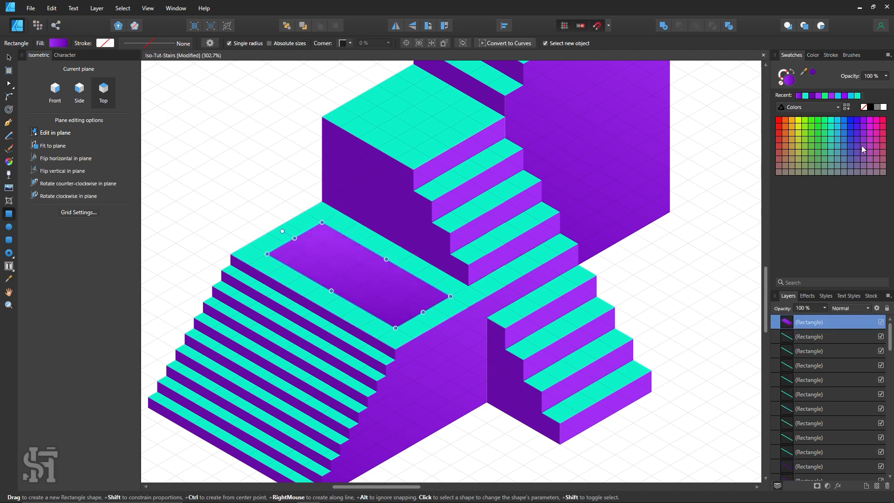
Change the new platform rectangle's fill to a very dark purple and deselect it
{"action": "double_click", "coordinate": [795, 77]}
{"action": "left_click_drag", "start_coordinate": [730, 178], "coordinate": [714, 243]}
{"action": "left_click", "coordinate": [822, 271]}
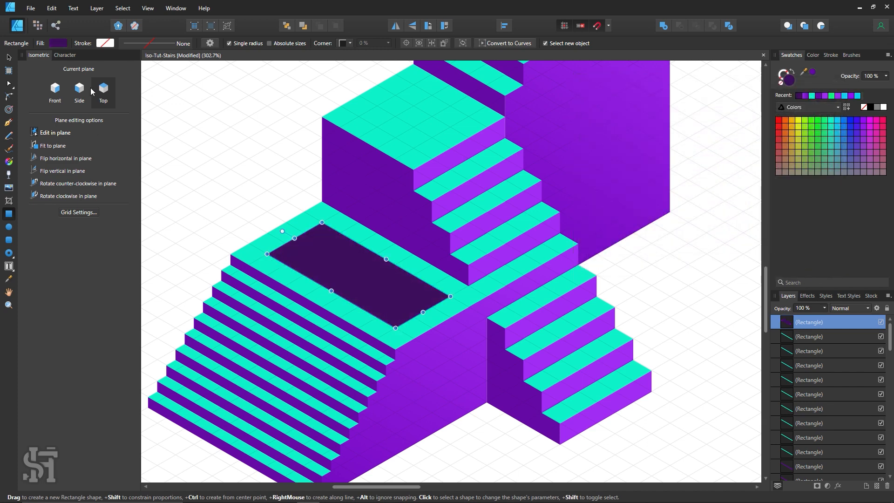
{"action": "left_click", "coordinate": [9, 57]}
{"action": "left_click", "coordinate": [196, 119]}
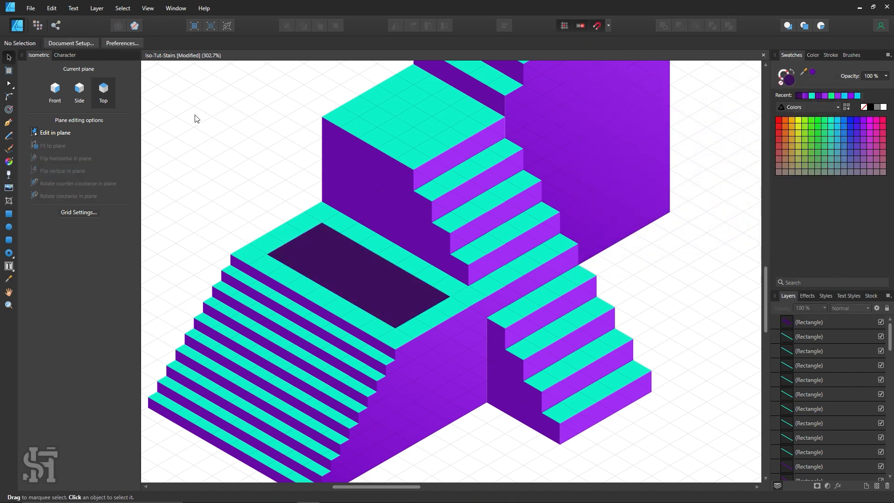
Increase the first-axis divisions of the isometric grid to get a finer grid
{"action": "left_click", "coordinate": [91, 212]}
{"action": "left_click", "coordinate": [346, 227]}
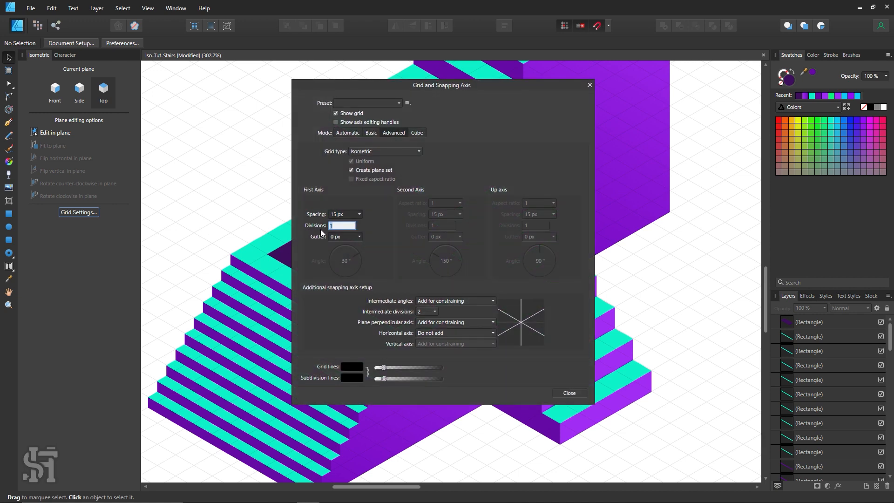
{"action": "left_click", "coordinate": [571, 393]}
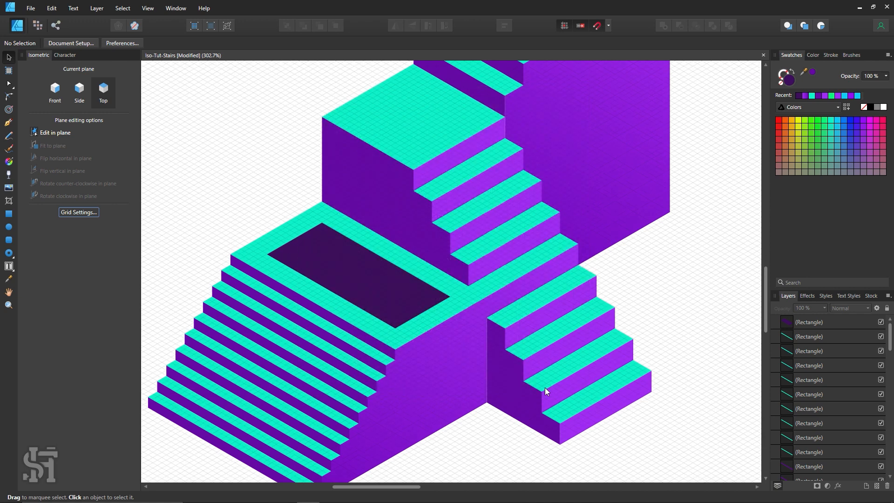
Fill the rectangle inset in the platform's top with white and deselect it
{"action": "key", "text": "z"}
{"action": "left_click_drag", "start_coordinate": [364, 260], "coordinate": [425, 298]}
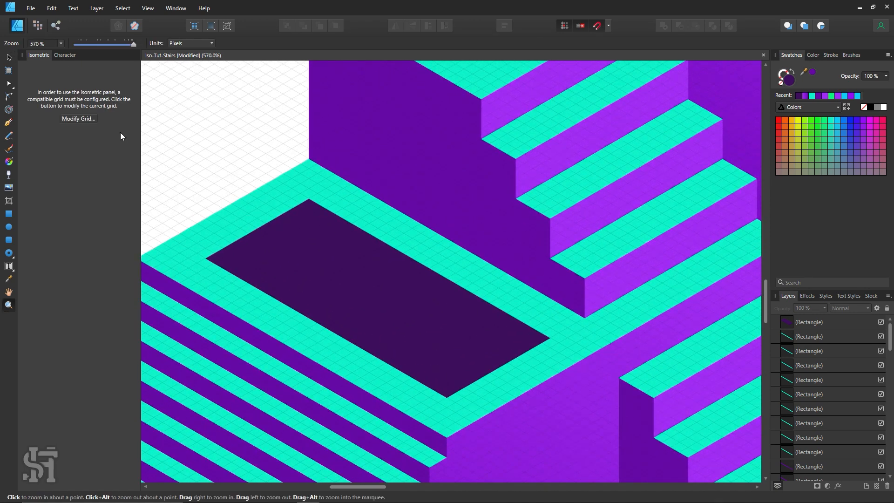
{"action": "left_click", "coordinate": [10, 57]}
{"action": "left_click", "coordinate": [373, 269]}
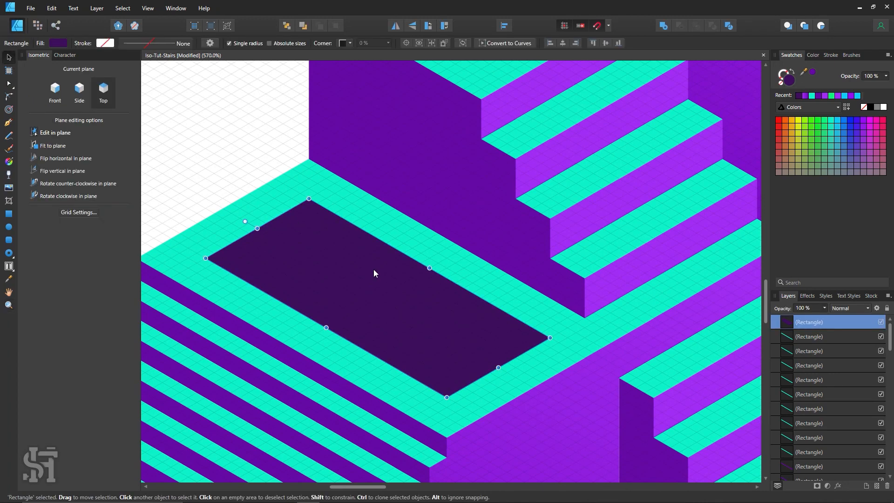
{"action": "left_click", "coordinate": [883, 107]}
{"action": "left_click", "coordinate": [253, 130]}
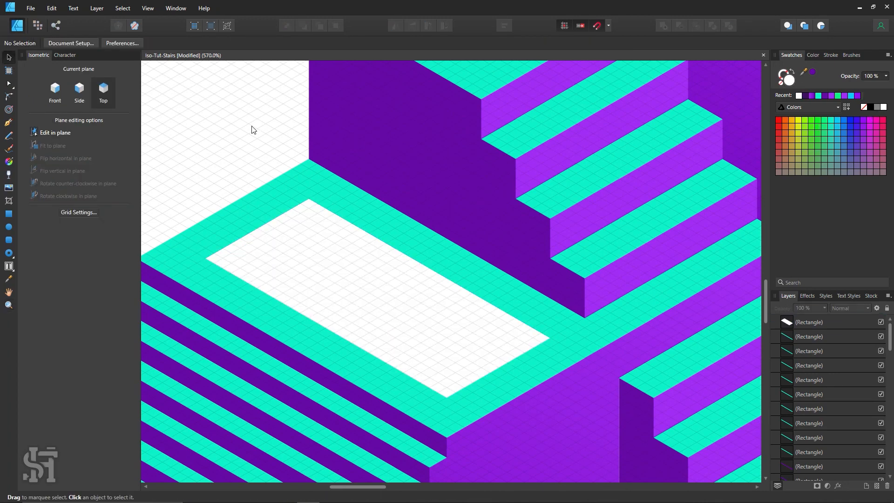
Examine the white inset on the platform and the surrounding flights at several magnifications
{"action": "left_click_drag", "start_coordinate": [294, 245], "coordinate": [293, 169]}
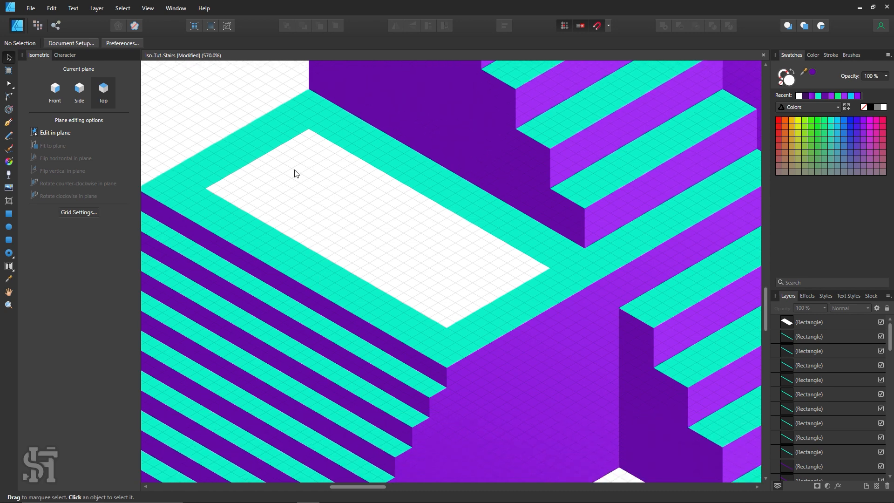
{"action": "key", "text": "z"}
{"action": "left_click", "coordinate": [448, 314], "text": "alt"}
{"action": "left_click", "coordinate": [450, 317], "text": "alt"}
{"action": "scroll", "coordinate": [465, 363], "scroll_direction": "down", "scroll_amount": 2}
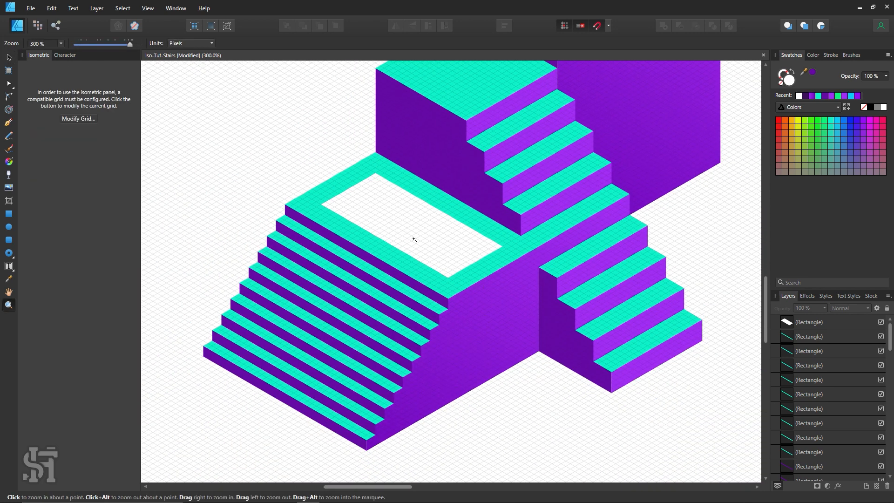
{"action": "left_click", "coordinate": [408, 206]}
{"action": "left_click", "coordinate": [425, 205]}
{"action": "scroll", "coordinate": [417, 282], "scroll_direction": "up", "scroll_amount": 1}
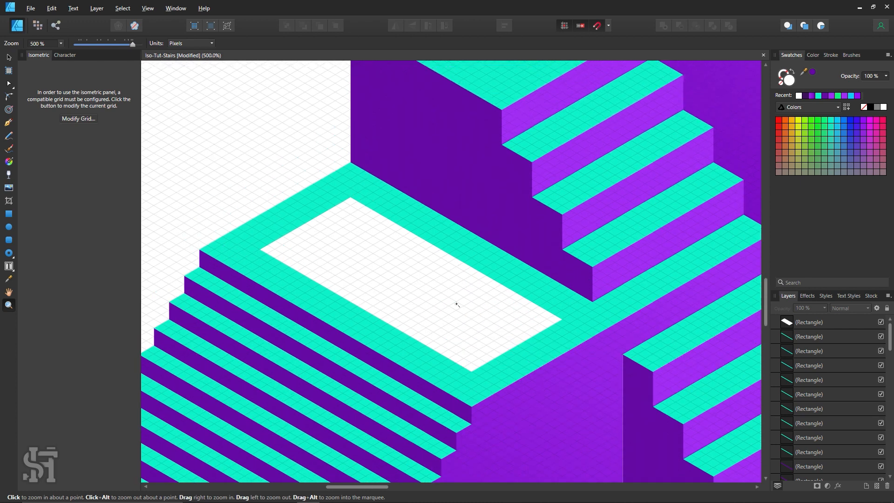
{"action": "scroll", "coordinate": [451, 303], "scroll_direction": "up", "scroll_amount": 1}
{"action": "left_click", "coordinate": [320, 250]}
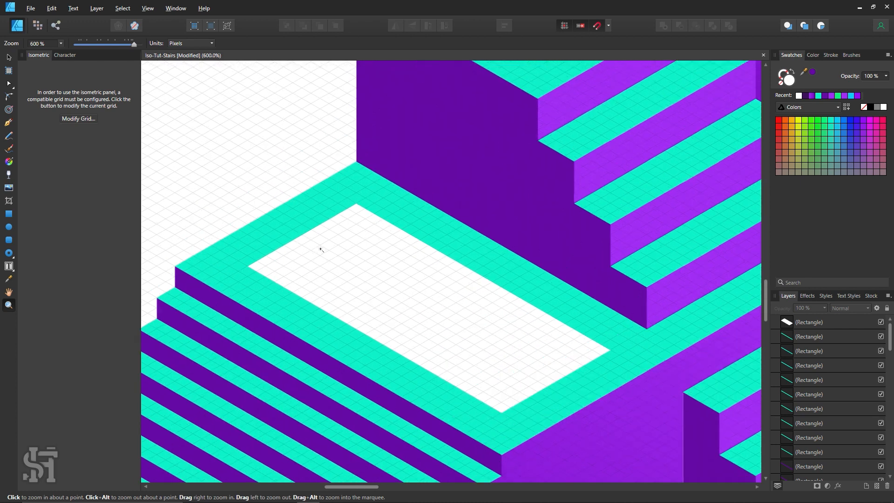
Draw a thin riser in the Front plane along the white inset's upper-left edge and fill it with the risers' lighter purple
{"action": "left_click", "coordinate": [9, 214]}
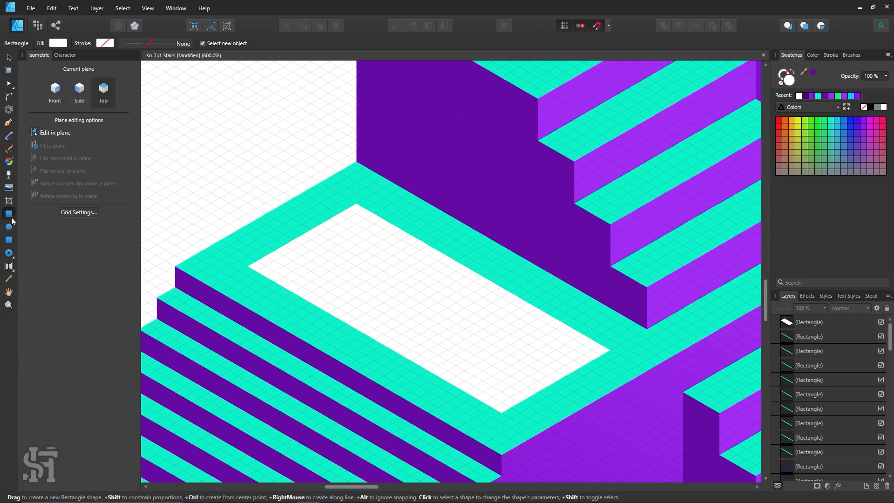
{"action": "left_click", "coordinate": [56, 95]}
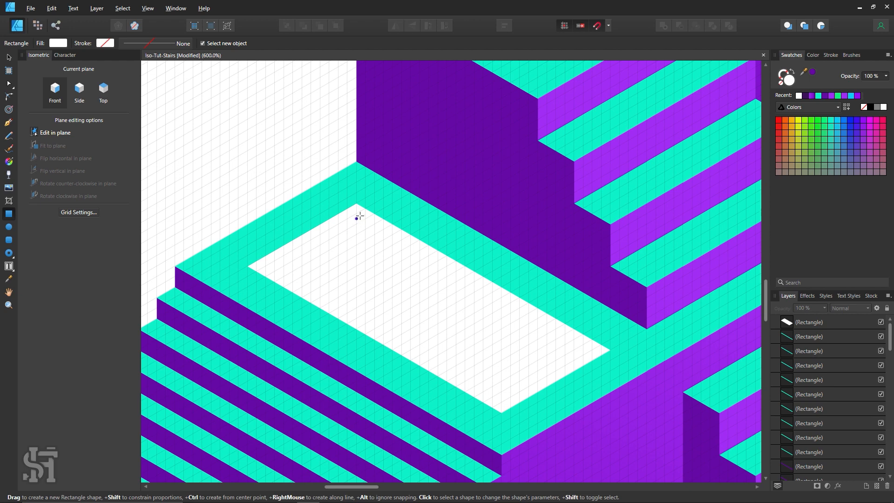
{"action": "scroll", "coordinate": [360, 216], "scroll_direction": "down", "scroll_amount": 1}
{"action": "left_click_drag", "start_coordinate": [356, 190], "coordinate": [249, 260]}
{"action": "key", "text": "i"}
{"action": "left_click", "coordinate": [587, 169]}
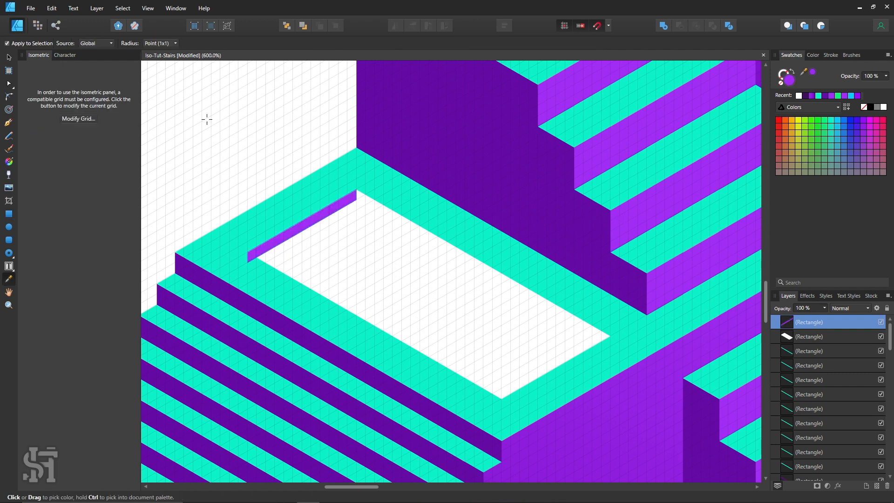
{"action": "left_click", "coordinate": [14, 61]}
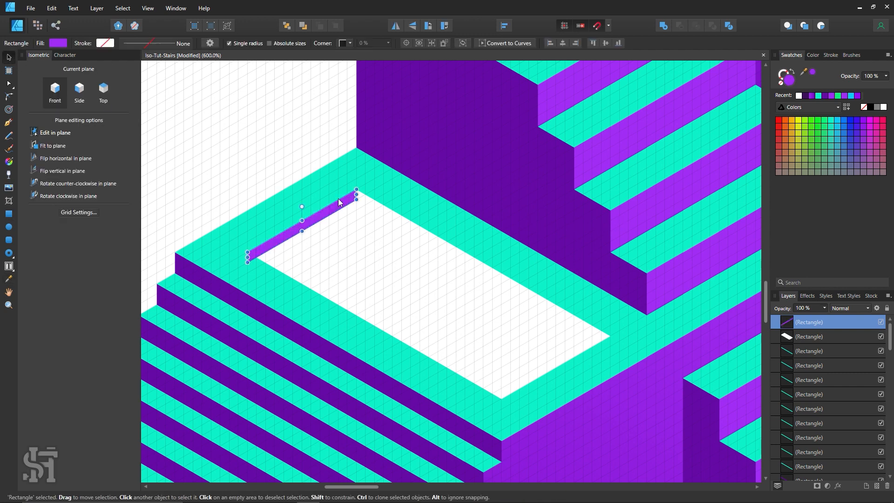
{"action": "left_click", "coordinate": [285, 148]}
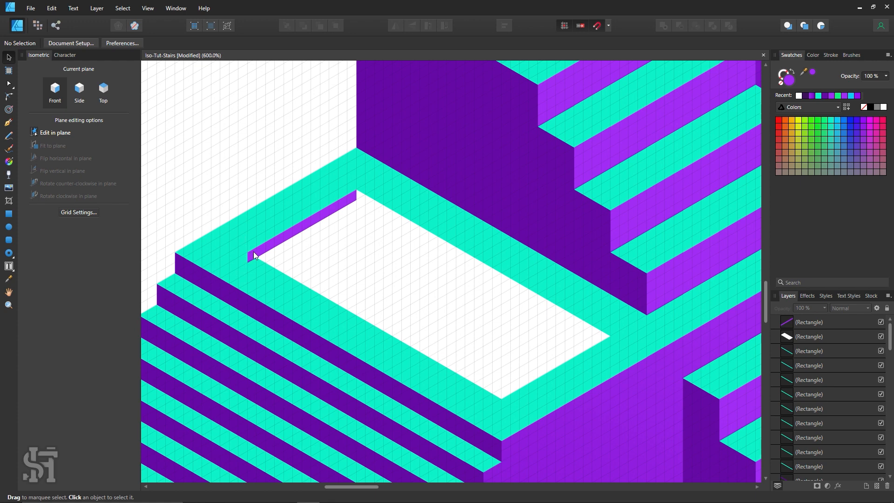
Convert the thin purple riser to curves, move its lower-left node onto the inset's edge, and deselect it
{"action": "left_click", "coordinate": [259, 252]}
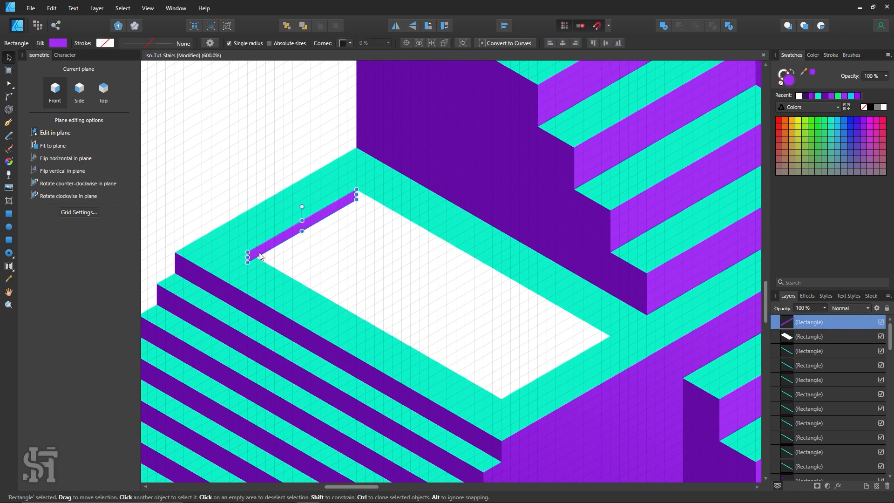
{"action": "right_click", "coordinate": [259, 252]}
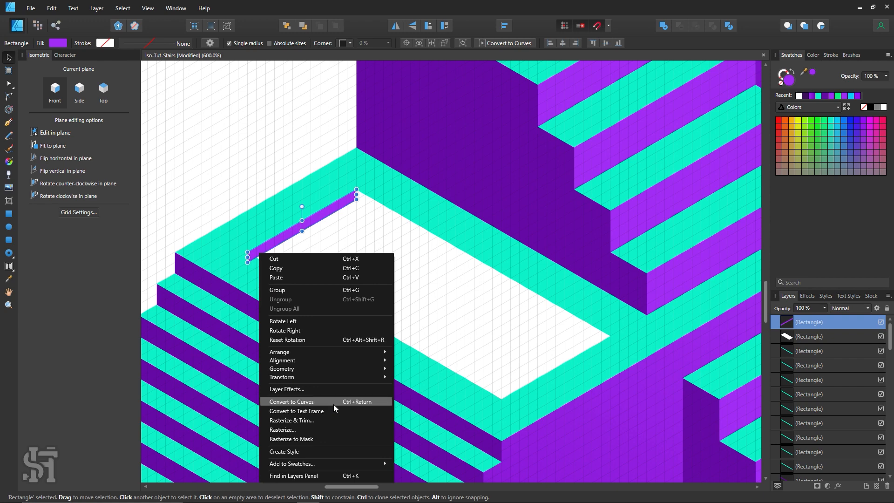
{"action": "left_click", "coordinate": [334, 403]}
{"action": "left_click", "coordinate": [10, 84]}
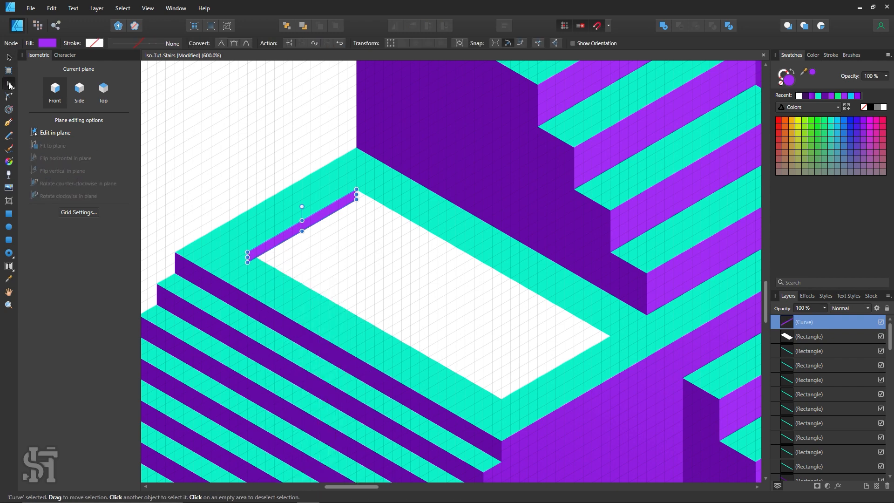
{"action": "left_click", "coordinate": [29, 84]}
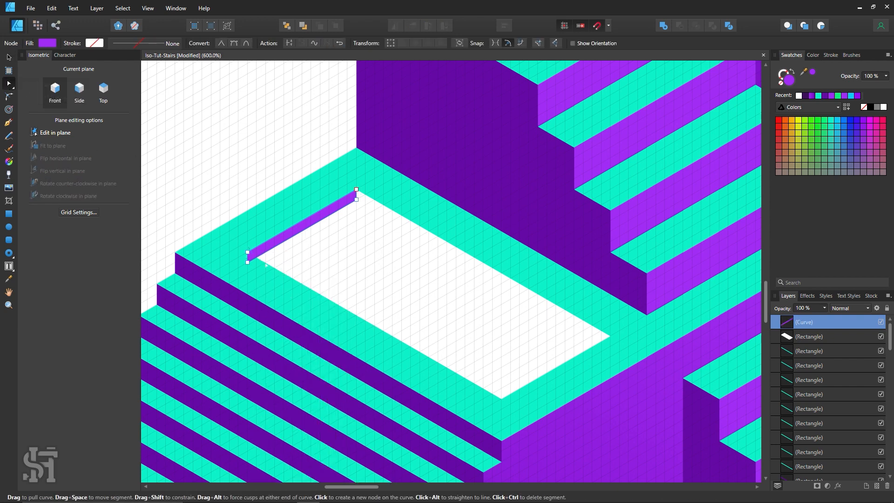
{"action": "left_click", "coordinate": [253, 260]}
{"action": "left_click_drag", "start_coordinate": [253, 262], "coordinate": [256, 258]}
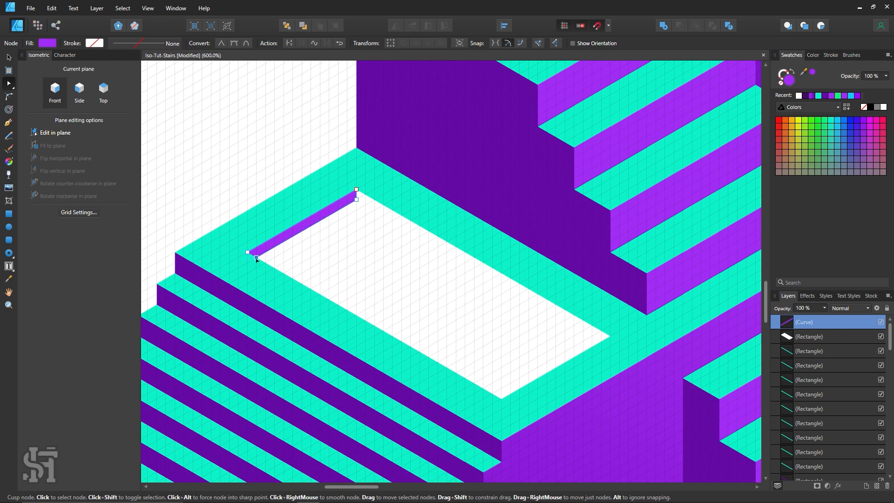
{"action": "key", "text": "ctrl+d"}
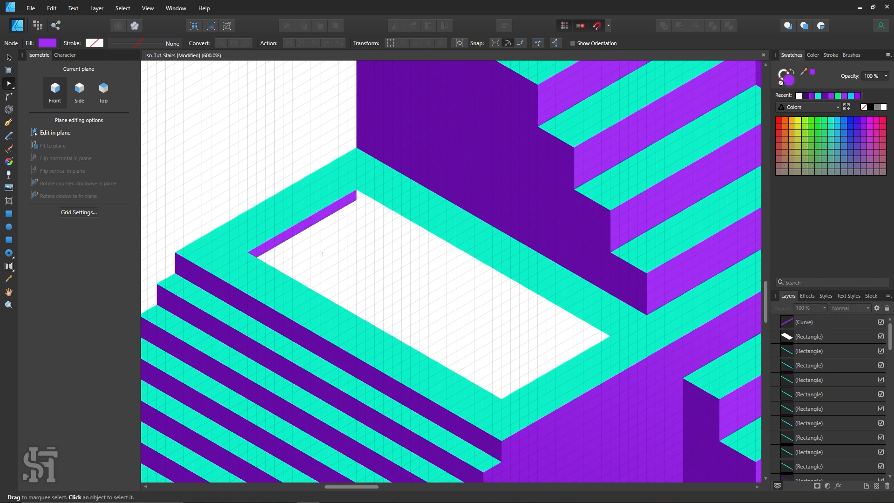
Draw a closed narrow tread with the Pen tool in the Top plane, directly below the thin purple riser across the inset
{"action": "key", "text": "p"}
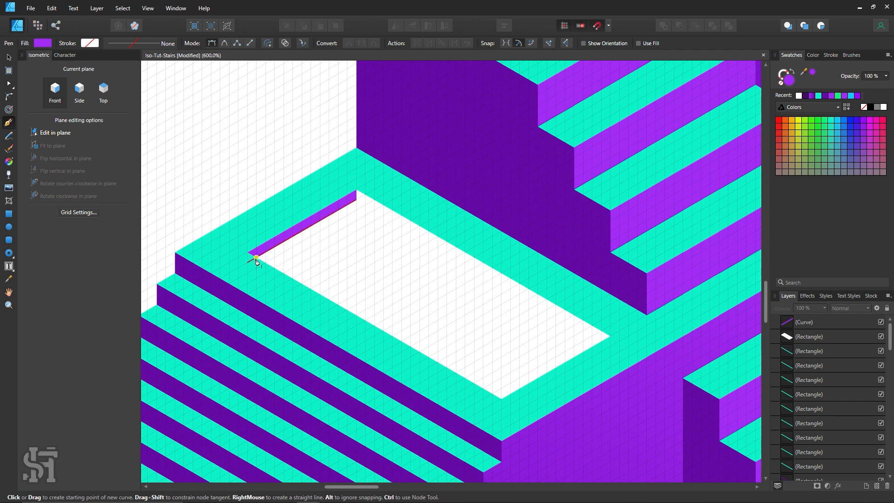
{"action": "key", "text": "z"}
{"action": "left_click", "coordinate": [307, 241]}
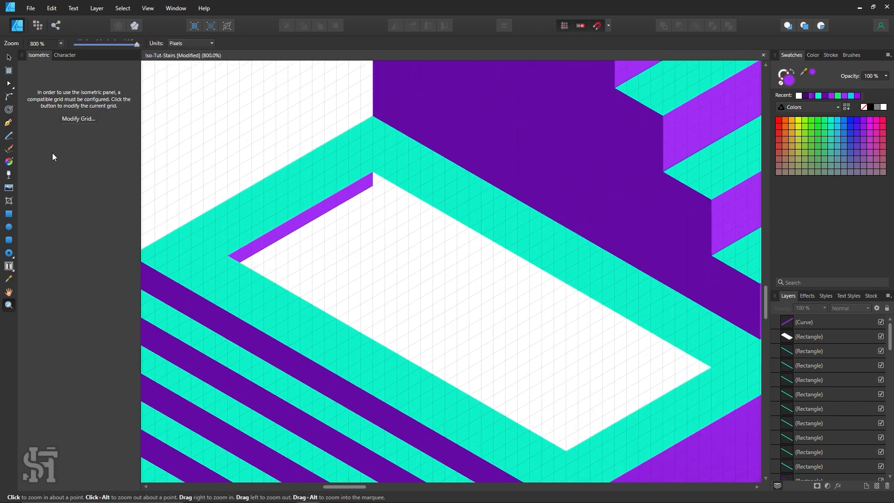
{"action": "left_click", "coordinate": [11, 125]}
{"action": "left_click", "coordinate": [239, 262]}
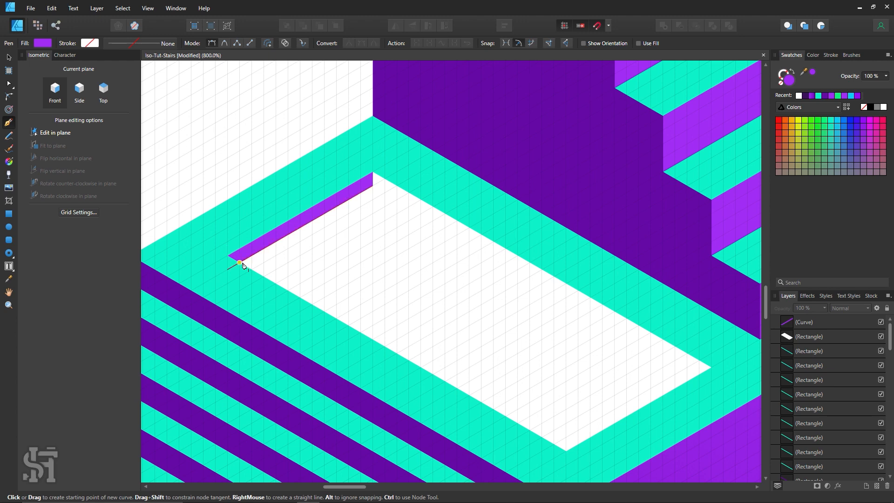
{"action": "left_click", "coordinate": [105, 92]}
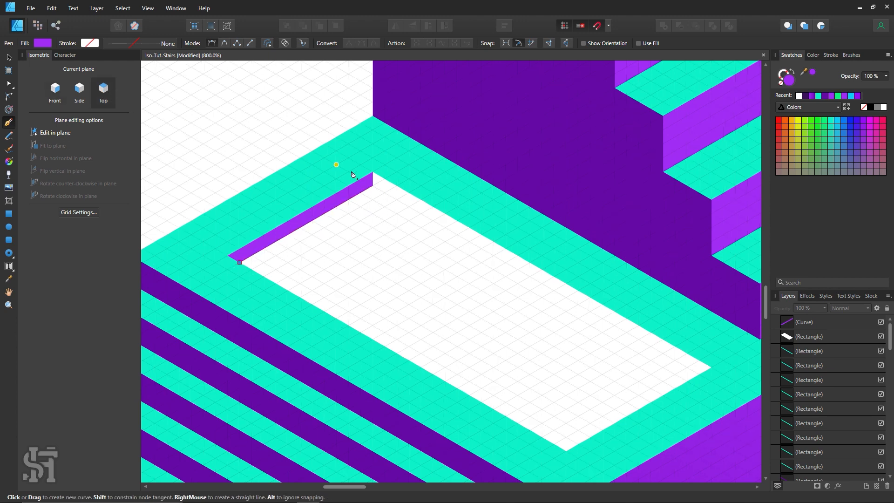
{"action": "left_click_drag", "start_coordinate": [373, 186], "coordinate": [384, 192]}
{"action": "left_click", "coordinate": [252, 269]}
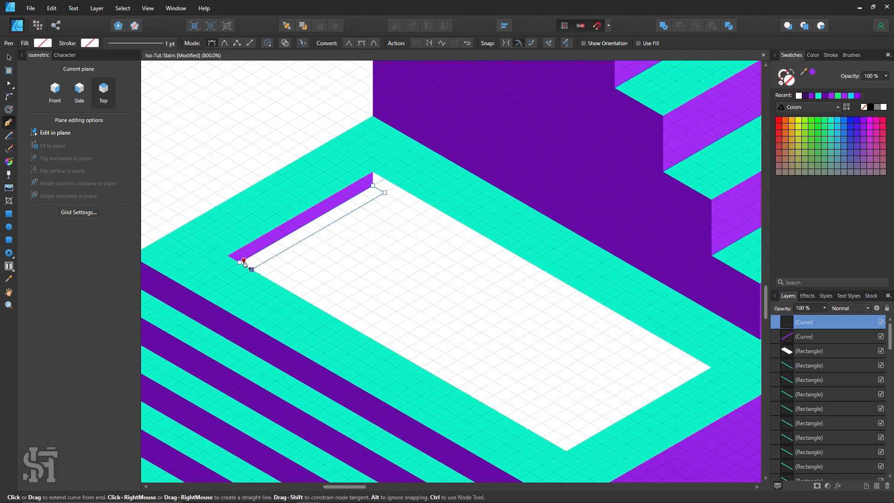
{"action": "left_click", "coordinate": [239, 262]}
Fill the narrow new tread with turquoise sampled from the platform, and select the tread
{"action": "key", "text": "i"}
{"action": "left_click", "coordinate": [256, 223]}
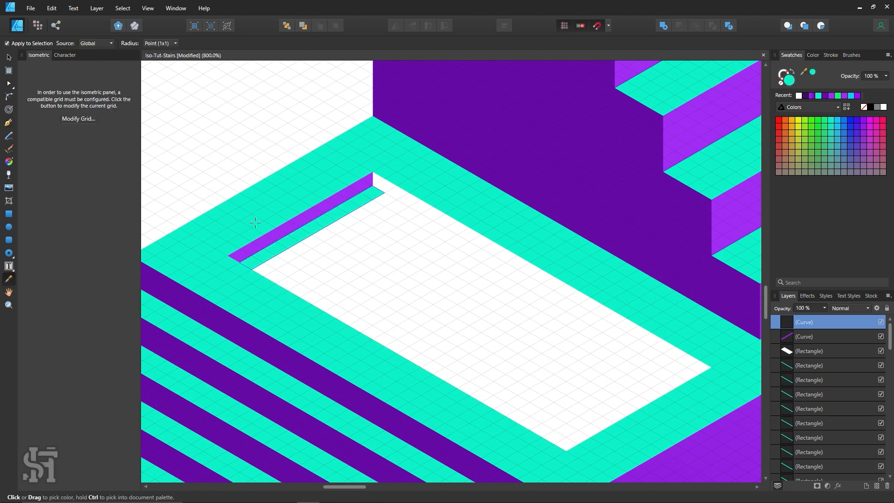
{"action": "left_click", "coordinate": [8, 57]}
{"action": "left_click", "coordinate": [209, 120]}
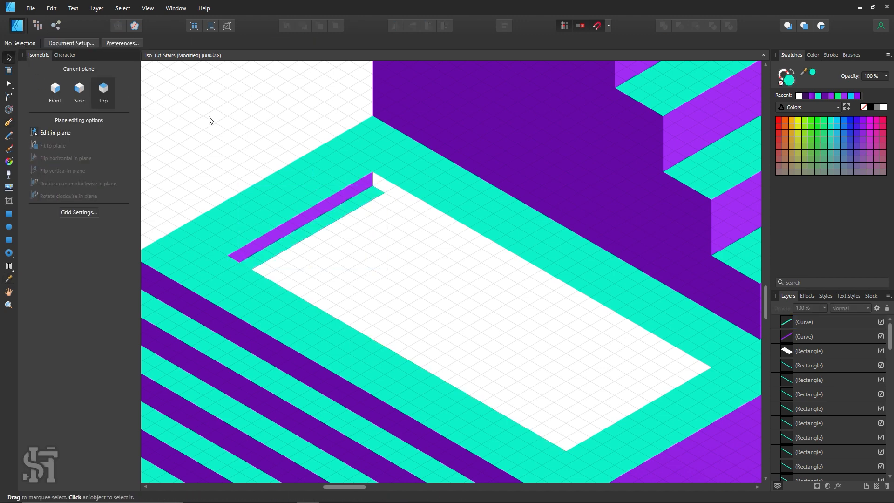
{"action": "left_click", "coordinate": [337, 227]}
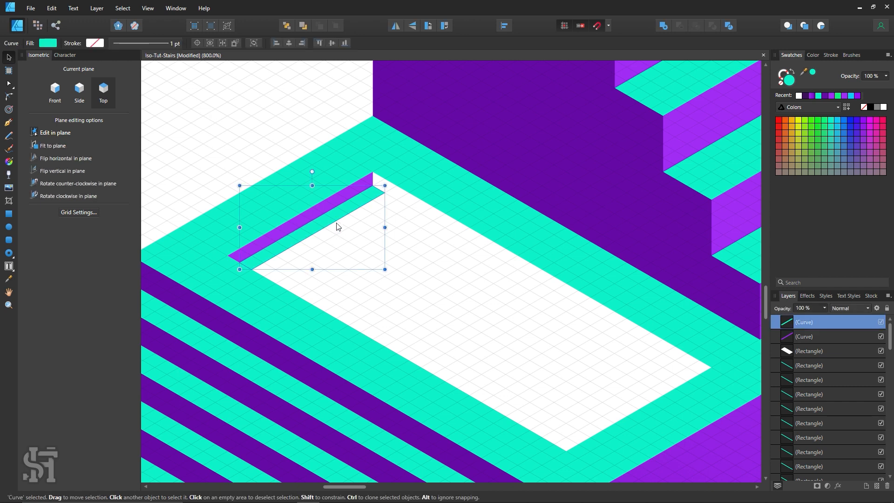
Group the narrow tread with the thin purple riser and duplicate the group down the white inset to make four steps
{"action": "left_click", "coordinate": [331, 202], "text": "shift"}
{"action": "key", "text": "ctrl+g"}
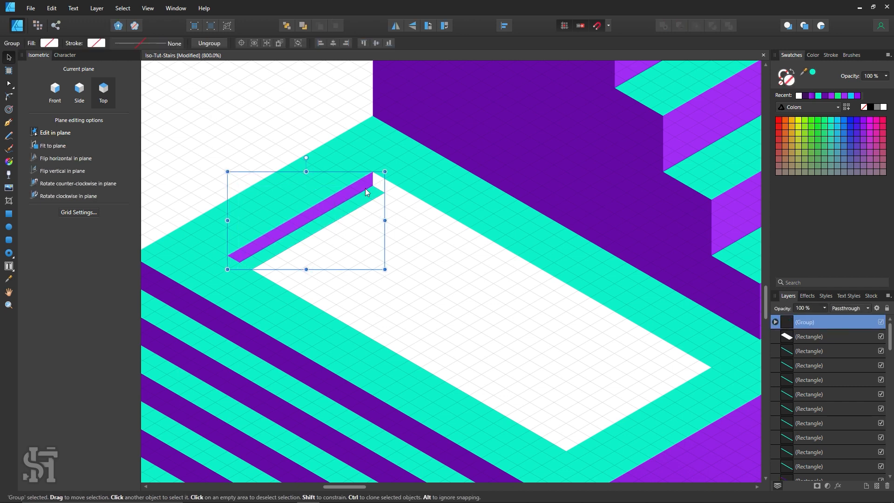
{"action": "mouse_move", "coordinate": [370, 200]}
{"action": "left_mouse_down"}
{"action": "mouse_move", "coordinate": [395, 268]}
{"action": "mouse_move", "coordinate": [395, 250]}
{"action": "mouse_move", "coordinate": [401, 256]}
{"action": "left_mouse_up"}
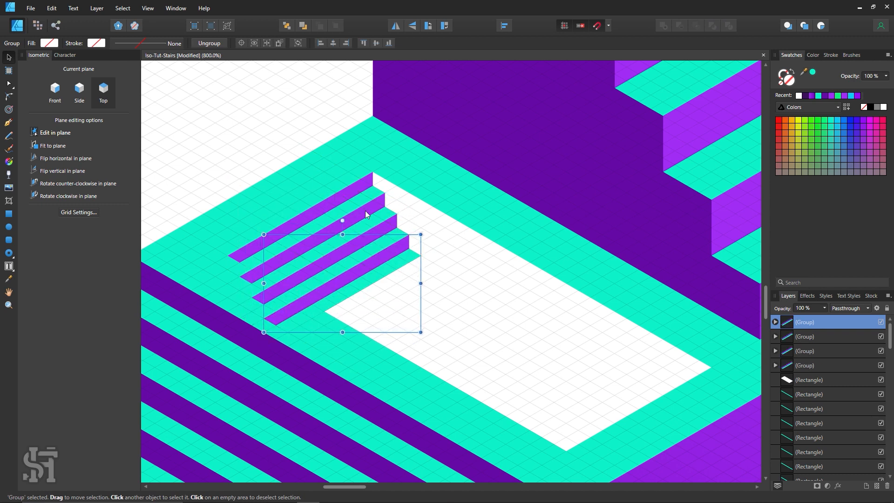
Subtract the white inset rectangle from the turquoise platform top to cut an opening, and deselect the result
{"action": "left_click", "coordinate": [361, 354]}
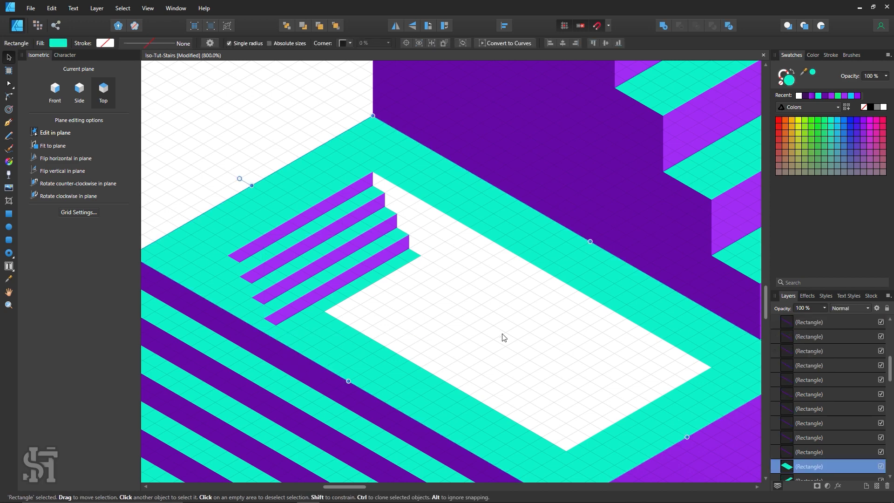
{"action": "key", "text": "h"}
{"action": "scroll", "coordinate": [503, 335], "scroll_direction": "down", "scroll_amount": 2}
{"action": "left_click_drag", "start_coordinate": [504, 370], "coordinate": [446, 357]}
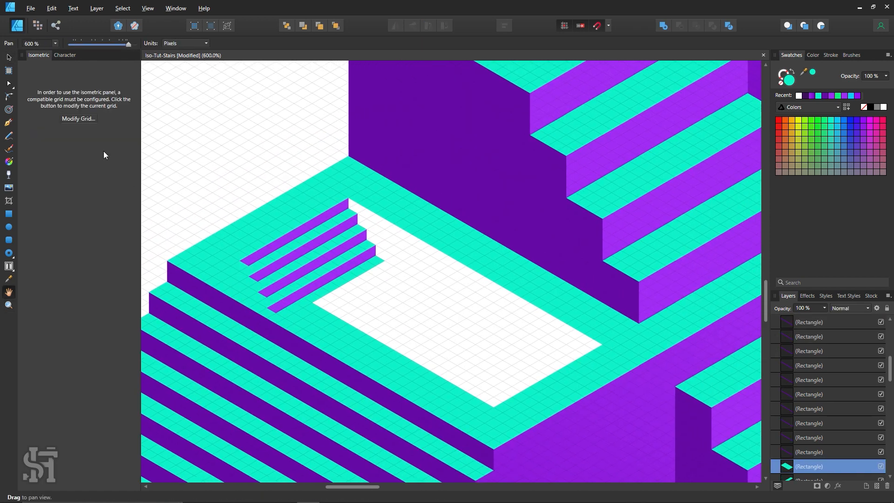
{"action": "left_click", "coordinate": [10, 57]}
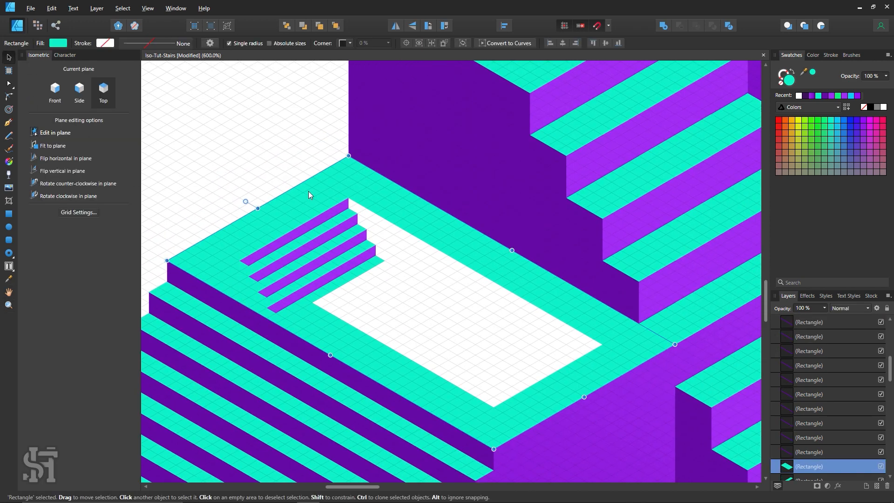
{"action": "left_click", "coordinate": [418, 311]}
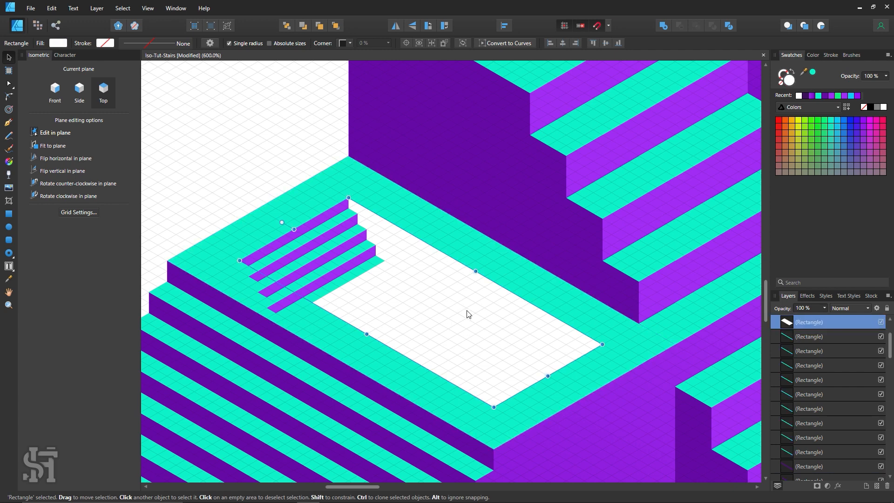
{"action": "left_click", "coordinate": [513, 279], "text": "shift"}
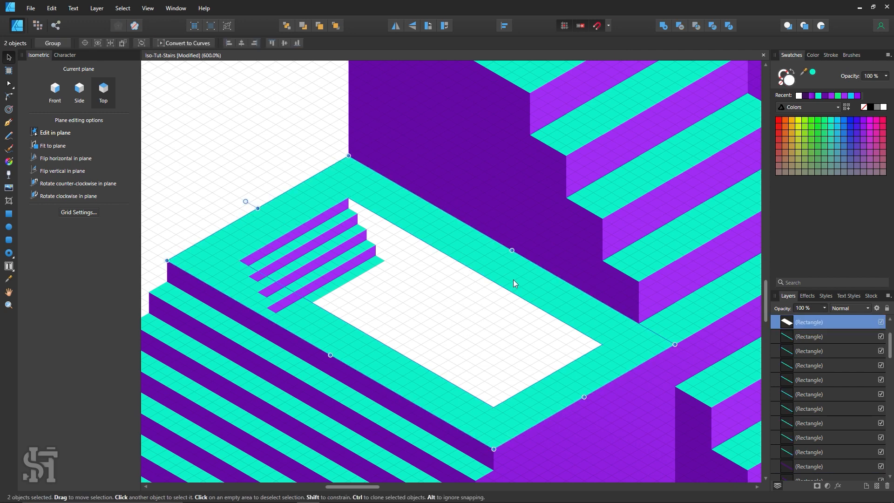
{"action": "left_click", "coordinate": [675, 28]}
{"action": "left_click", "coordinate": [315, 163]}
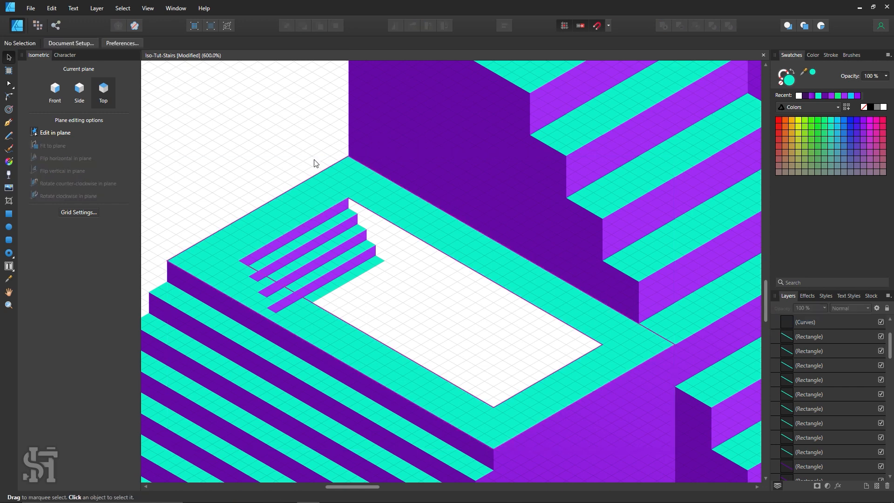
Bring the cut platform top in front of the small steps to hide their overhang beyond the opening
{"action": "left_click_drag", "start_coordinate": [418, 231], "coordinate": [412, 171]}
{"action": "key", "text": "ctrl+z"}
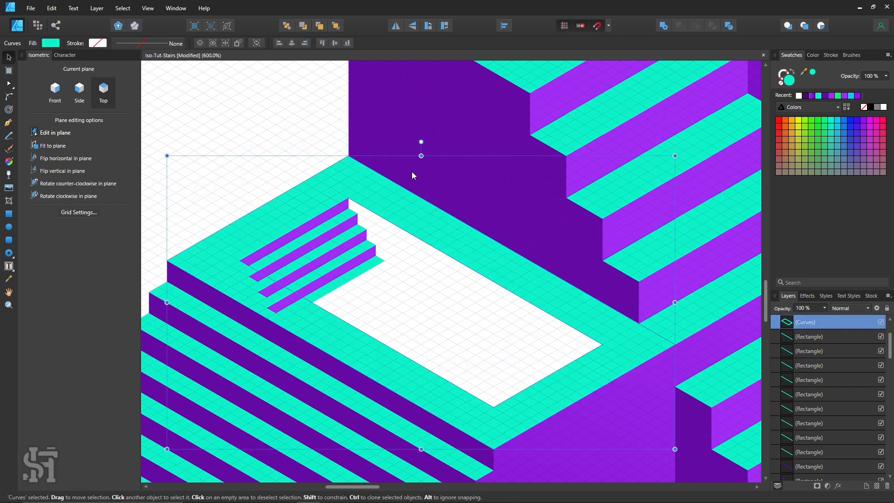
{"action": "key", "text": "ctrl+shift+]"}
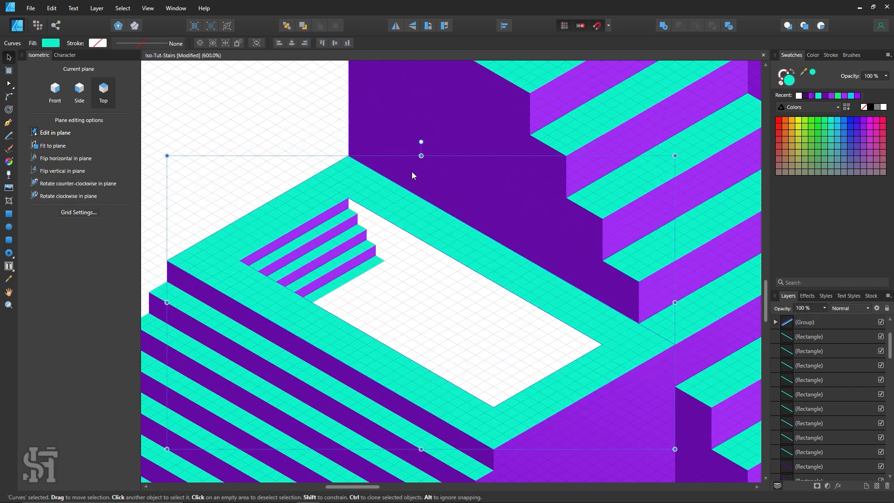
{"action": "left_click", "coordinate": [268, 183]}
Duplicate the lowest small step group down the opening to extend the sunken flight to six steps
{"action": "scroll", "coordinate": [310, 274], "scroll_direction": "up", "scroll_amount": 2}
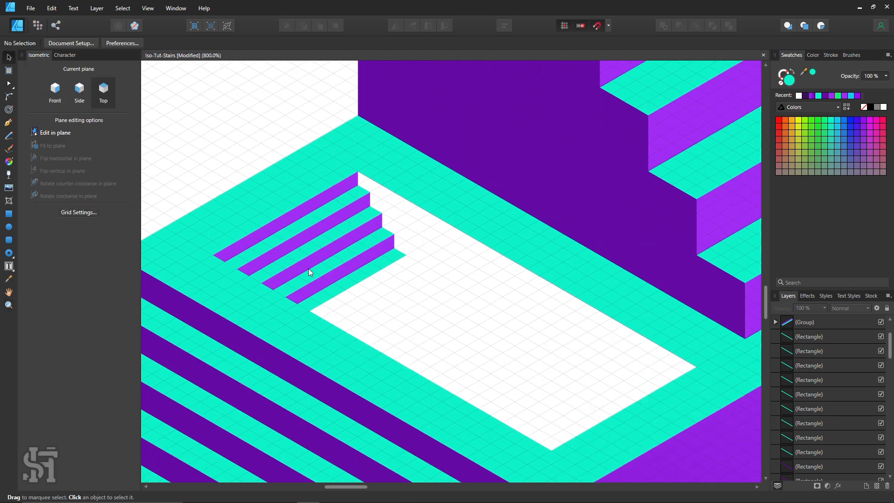
{"action": "left_click", "coordinate": [342, 276]}
{"action": "left_click_drag", "start_coordinate": [358, 278], "coordinate": [393, 302]}
{"action": "scroll", "coordinate": [341, 327], "scroll_direction": "down", "scroll_amount": 2}
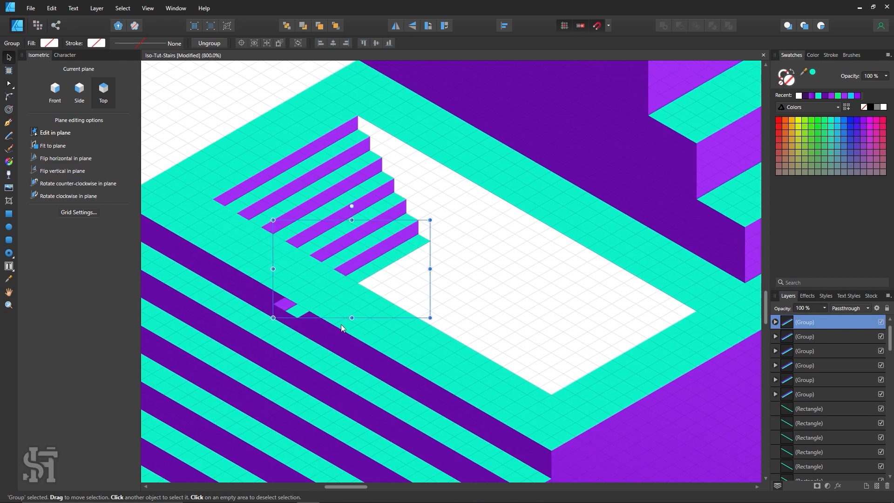
Select all six small step groups and send them to the back, behind the platform and the front staircase
{"action": "double_click", "coordinate": [285, 310]}
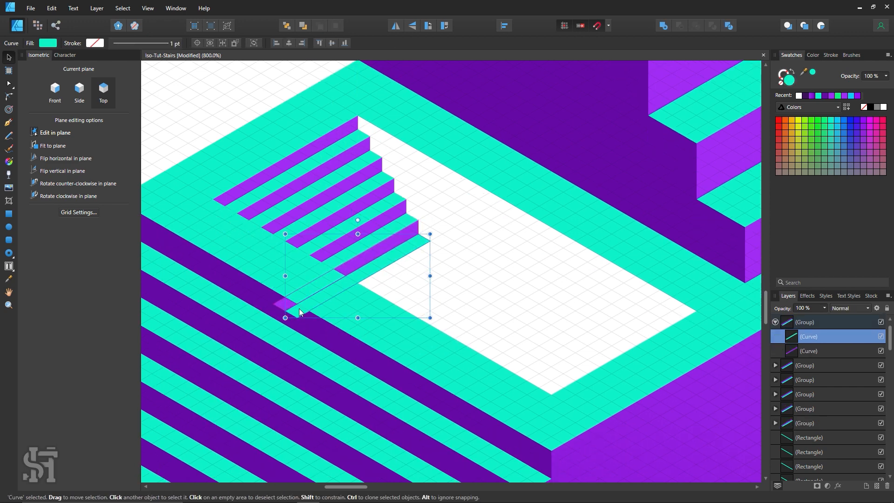
{"action": "left_click", "coordinate": [230, 138]}
{"action": "left_click", "coordinate": [370, 255]}
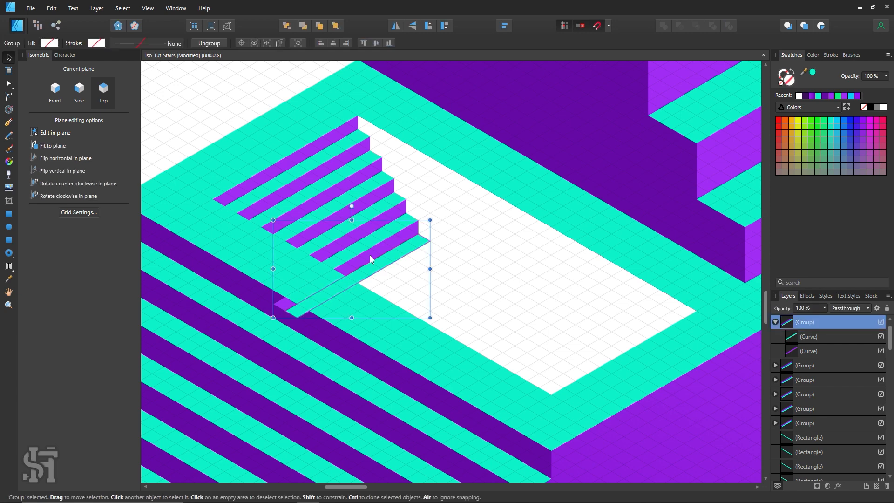
{"action": "key", "text": "z"}
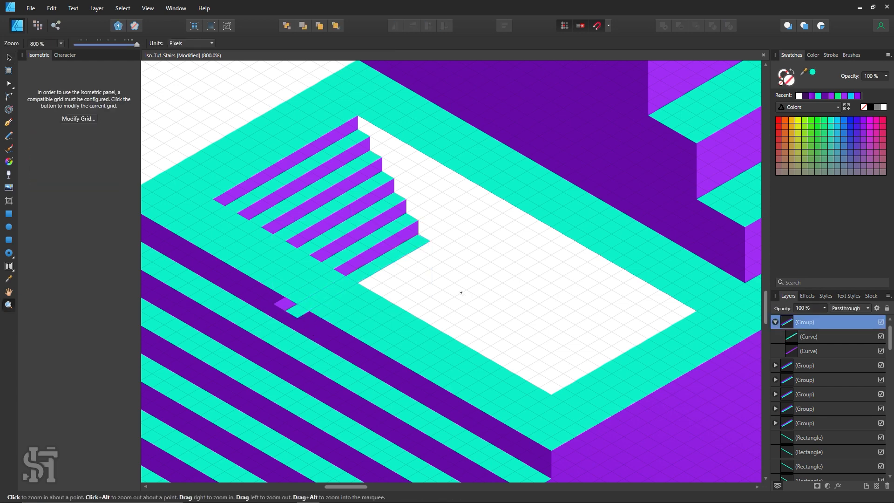
{"action": "left_click_drag", "start_coordinate": [469, 292], "coordinate": [422, 293]}
{"action": "left_click", "coordinate": [438, 306], "text": "alt"}
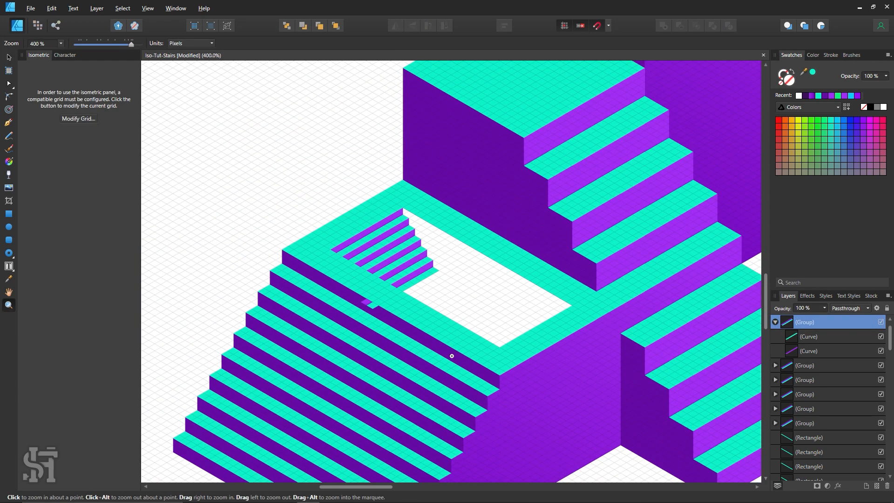
{"action": "scroll", "coordinate": [451, 355], "scroll_direction": "down", "scroll_amount": 3}
{"action": "key", "text": "v"}
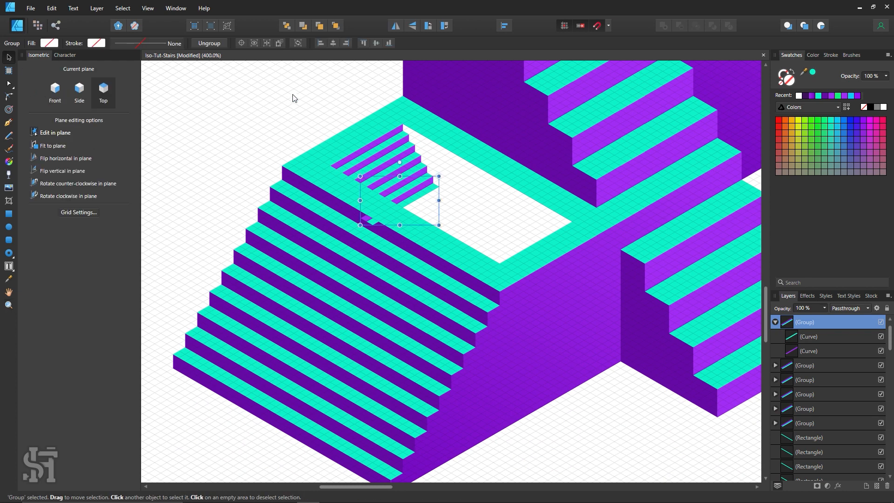
{"action": "left_click_drag", "start_coordinate": [293, 95], "coordinate": [467, 253]}
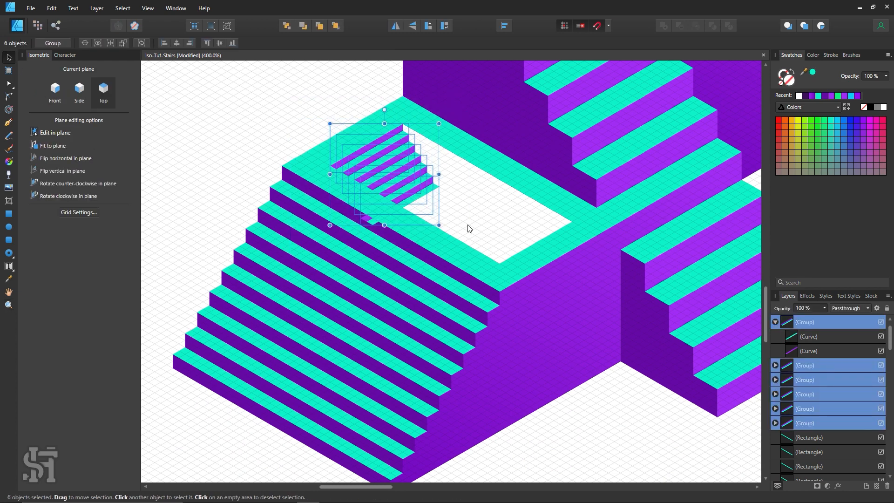
{"action": "key", "text": "ctrl+shift+bracketleft"}
Duplicate the lowest sunken step group repeatedly down the opening until the flight disappears behind the platform's front edge
{"action": "key", "text": "z"}
{"action": "left_click", "coordinate": [499, 170]}
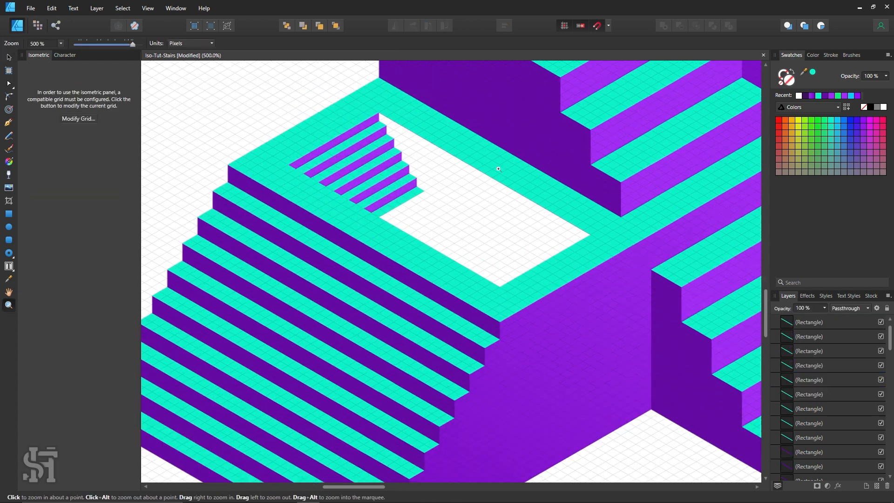
{"action": "left_click", "coordinate": [428, 186]}
{"action": "left_click", "coordinate": [427, 185]}
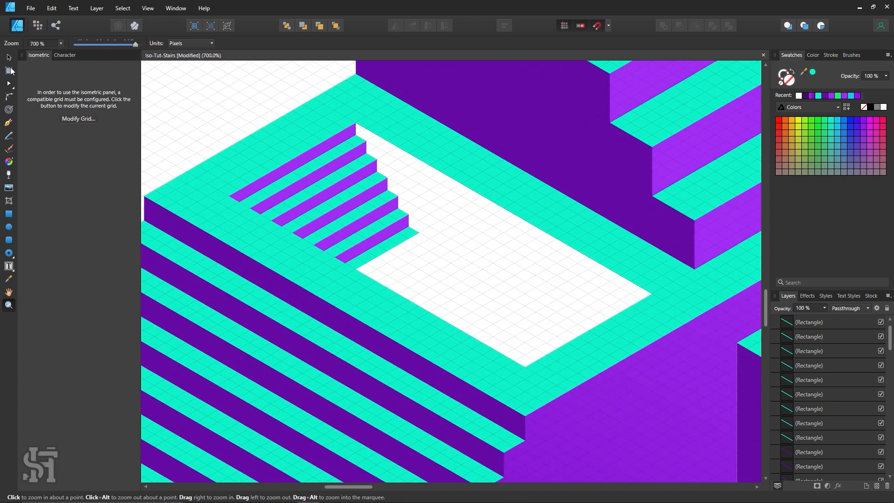
{"action": "left_click", "coordinate": [9, 57]}
{"action": "scroll", "coordinate": [559, 268], "scroll_direction": "up", "scroll_amount": 1}
{"action": "left_click", "coordinate": [302, 115]}
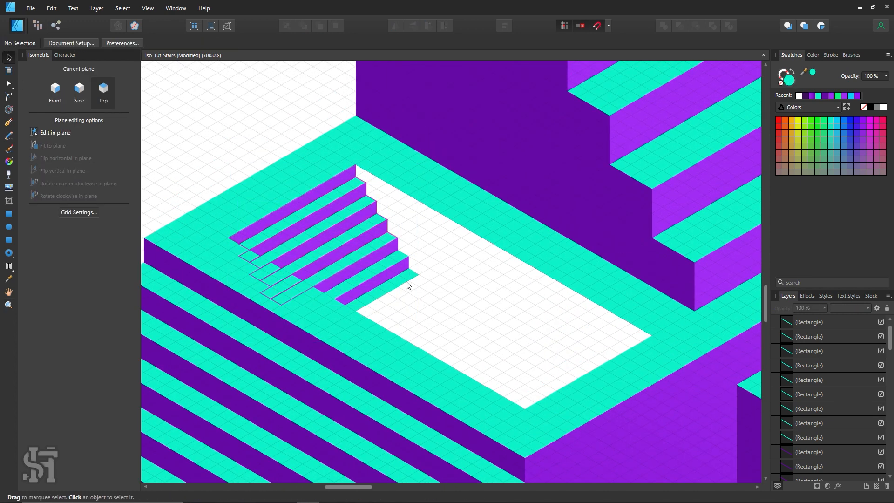
{"action": "left_click_drag", "start_coordinate": [407, 284], "coordinate": [457, 313]}
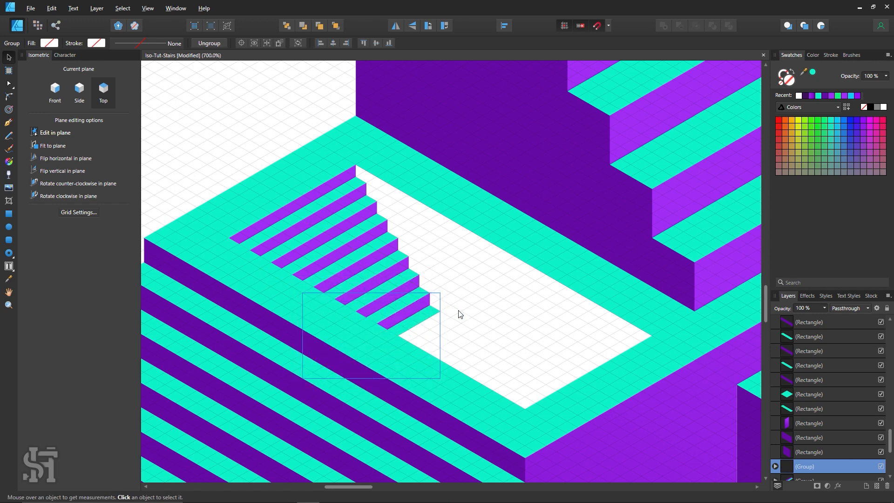
{"action": "key", "text": "ctrl+j"}
{"action": "key", "text": "ctrl+j"}
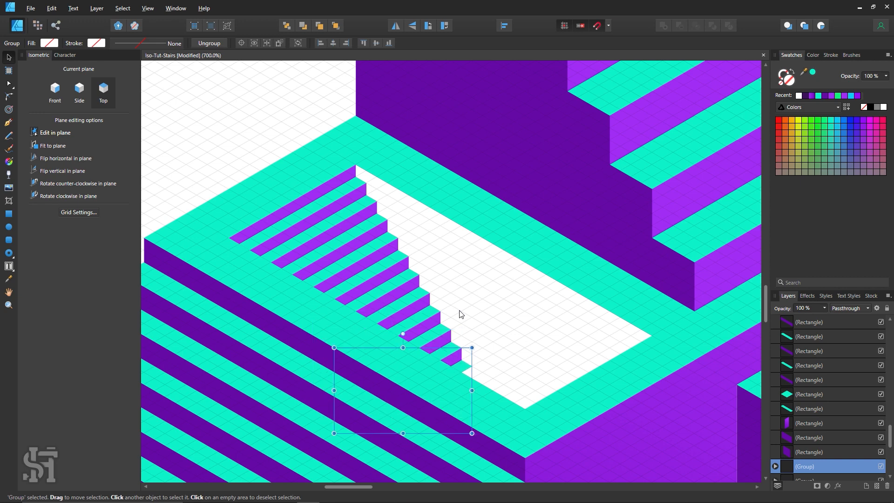
{"action": "key", "text": "ctrl+j"}
Examine the corners of the sunken steps up close for alignment with the grid, and deselect the last group
{"action": "scroll", "coordinate": [469, 316], "scroll_direction": "down", "scroll_amount": 1}
{"action": "key", "text": "z"}
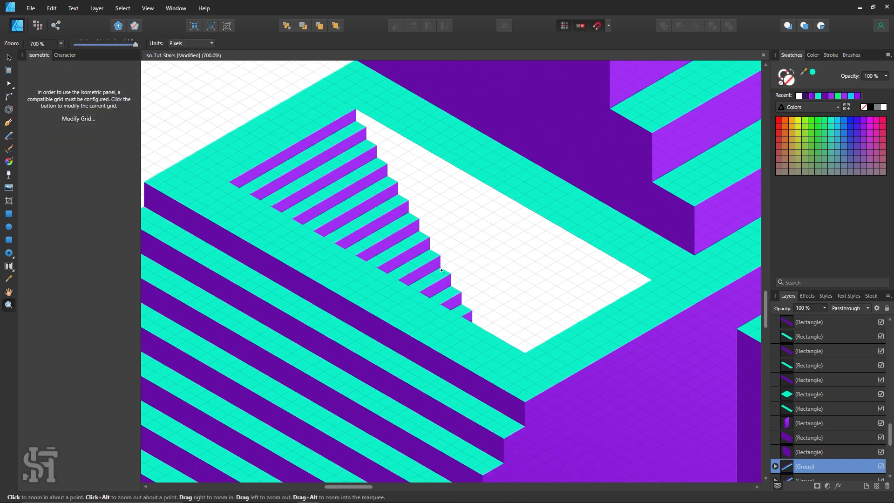
{"action": "left_click_drag", "start_coordinate": [446, 267], "coordinate": [608, 406]}
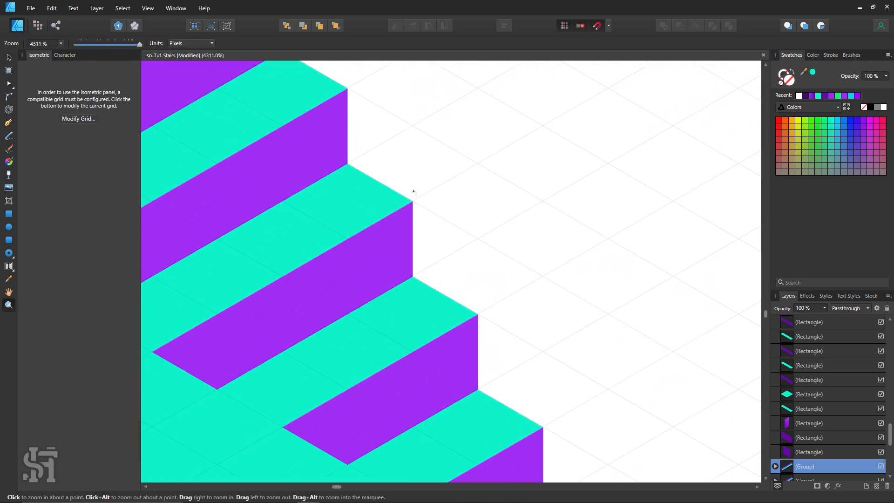
{"action": "left_click_drag", "start_coordinate": [416, 190], "coordinate": [639, 414]}
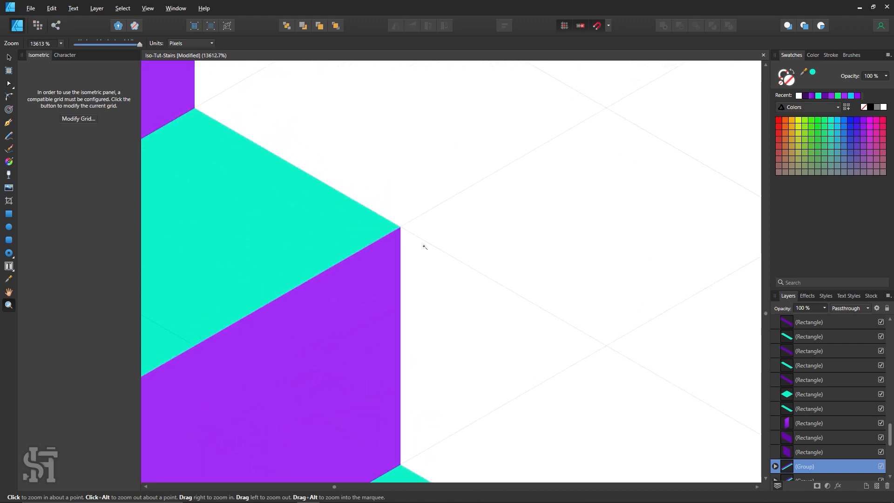
{"action": "left_click_drag", "start_coordinate": [478, 329], "coordinate": [326, 224]}
{"action": "left_click_drag", "start_coordinate": [504, 345], "coordinate": [436, 302]}
{"action": "key", "text": "space"}
{"action": "left_click_drag", "start_coordinate": [534, 370], "coordinate": [394, 295]}
{"action": "left_click", "coordinate": [410, 291], "text": "alt"}
{"action": "left_click", "coordinate": [423, 287], "text": "alt"}
{"action": "left_click", "coordinate": [384, 261]}
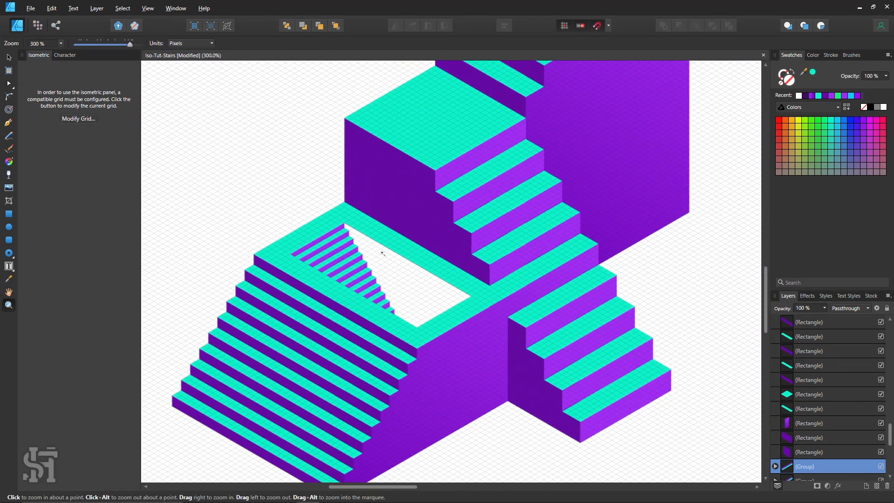
{"action": "left_click", "coordinate": [9, 58]}
{"action": "left_click", "coordinate": [427, 301]}
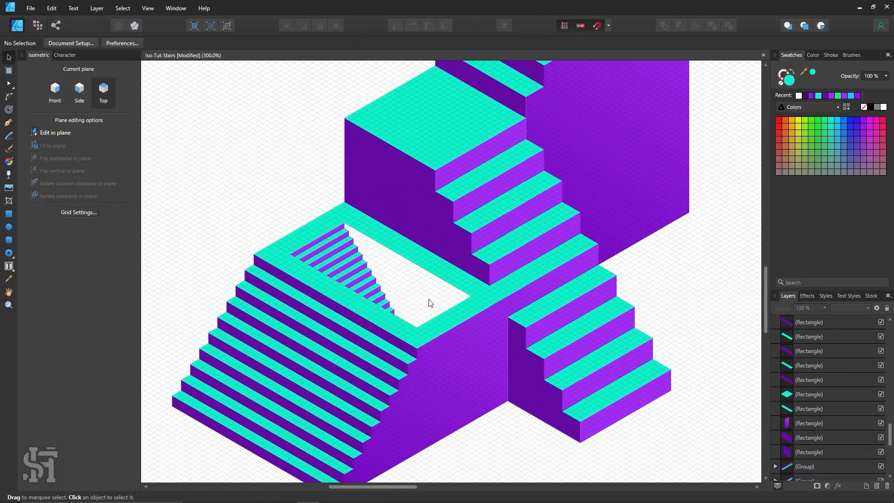
Draw a wall rectangle in the Side plane from the opening's back corner along its upper-right edge, extending down past the platform
{"action": "key", "text": "z"}
{"action": "left_click", "coordinate": [422, 290]}
{"action": "scroll", "coordinate": [380, 266], "scroll_direction": "down", "scroll_amount": 2}
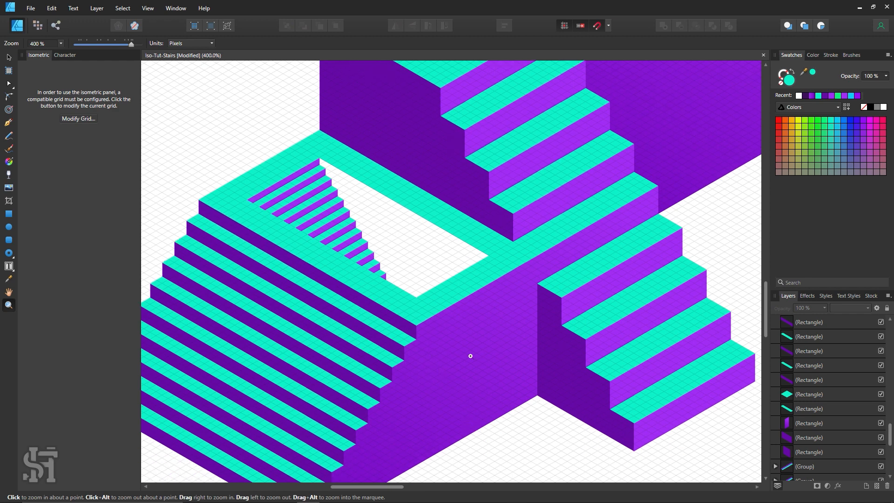
{"action": "scroll", "coordinate": [470, 356], "scroll_direction": "up", "scroll_amount": 2}
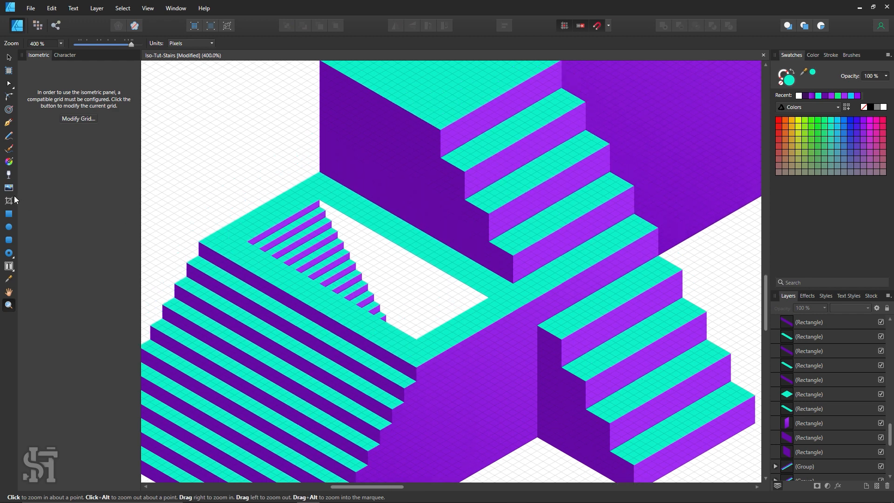
{"action": "left_click", "coordinate": [9, 214]}
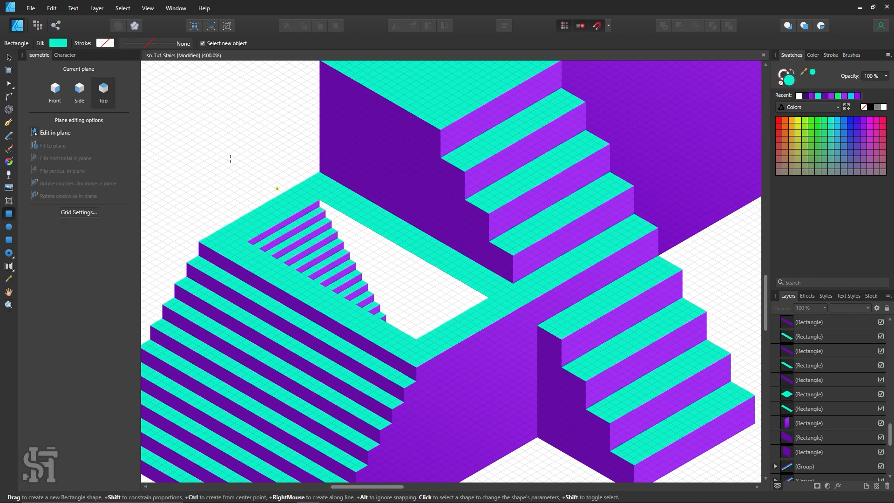
{"action": "left_click", "coordinate": [80, 91]}
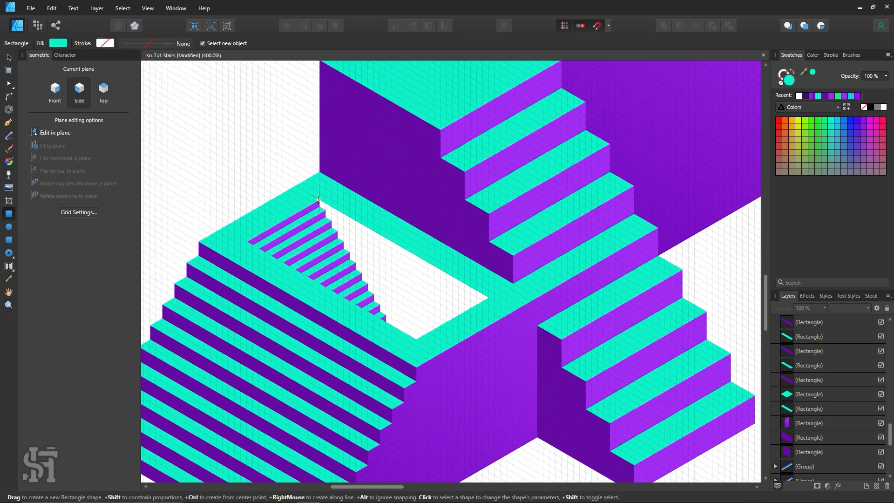
{"action": "left_click_drag", "start_coordinate": [319, 199], "coordinate": [489, 429]}
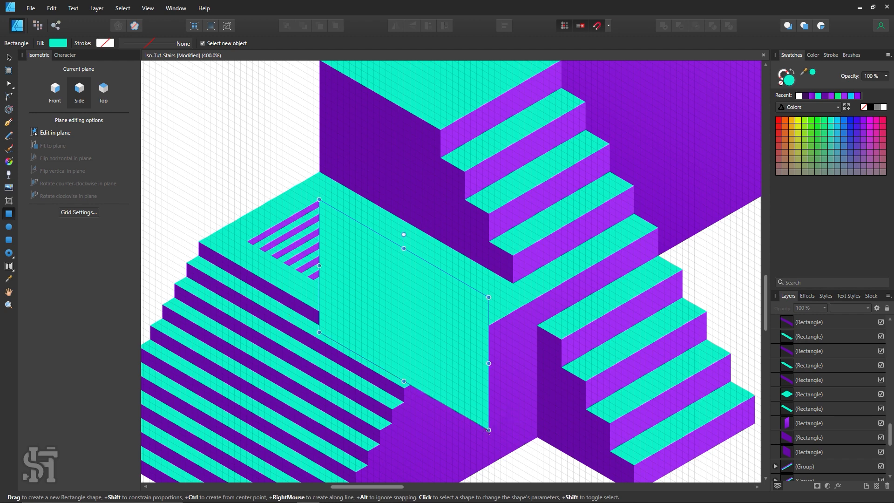
Fill the new wall with dark purple sampled from the neighbouring side wall and darken it to #3D0763
{"action": "key", "text": "i"}
{"action": "left_click", "coordinate": [406, 165]}
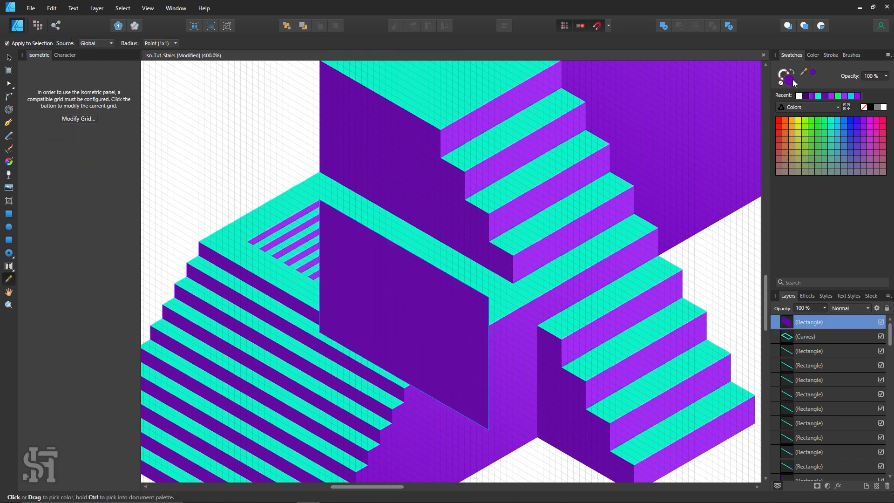
{"action": "double_click", "coordinate": [793, 80]}
{"action": "left_click_drag", "start_coordinate": [733, 223], "coordinate": [729, 231]}
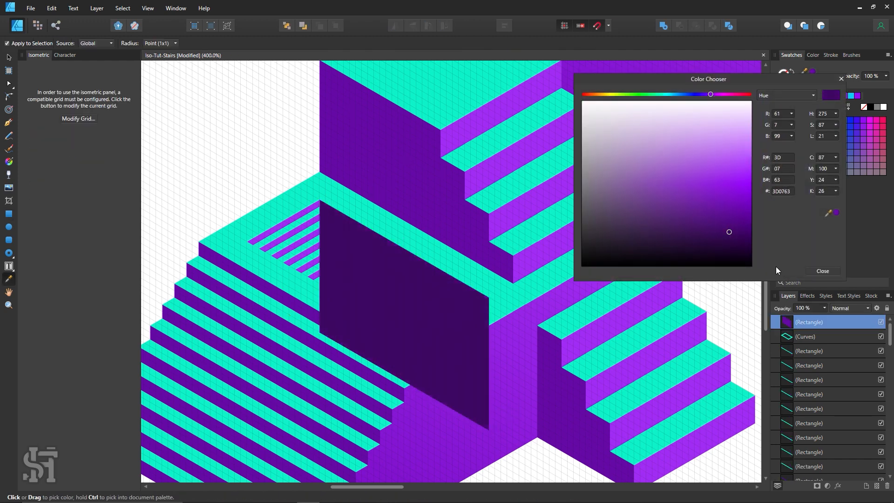
Finish the dark purple wall's colour, send the wall behind the sunken steps and platform top, and deselect it
{"action": "left_click", "coordinate": [822, 270]}
{"action": "left_click", "coordinate": [9, 57]}
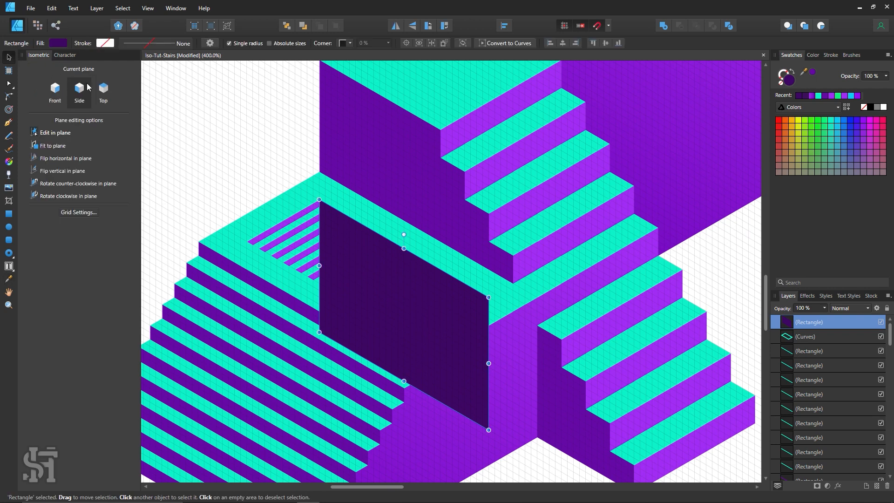
{"action": "left_click", "coordinate": [227, 135]}
Inspect the platform's opening up close, selecting the sunken step groups to check their extents against the dark wall, and deselect them
{"action": "key", "text": "z"}
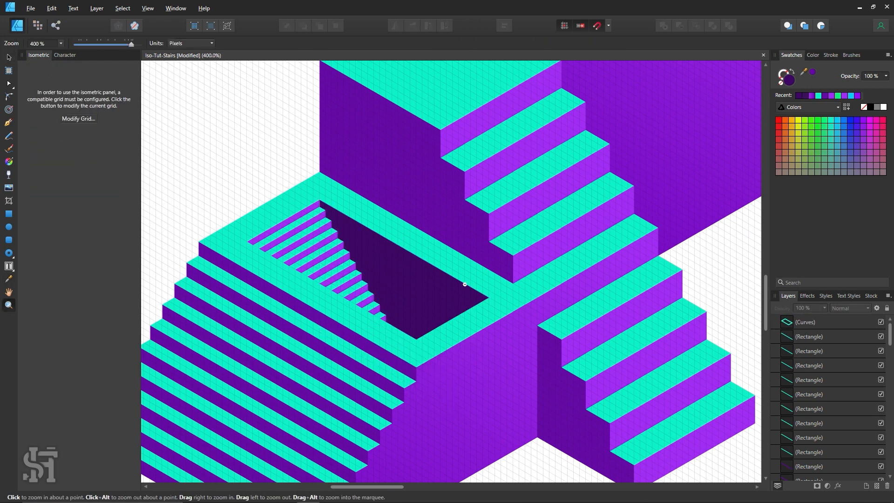
{"action": "left_click", "coordinate": [487, 293], "text": "alt"}
{"action": "left_click", "coordinate": [488, 293], "text": "alt"}
{"action": "key", "text": "space"}
{"action": "left_click_drag", "start_coordinate": [500, 301], "coordinate": [437, 291]}
{"action": "left_click_drag", "start_coordinate": [359, 259], "coordinate": [521, 301]}
{"action": "left_click", "coordinate": [9, 59]}
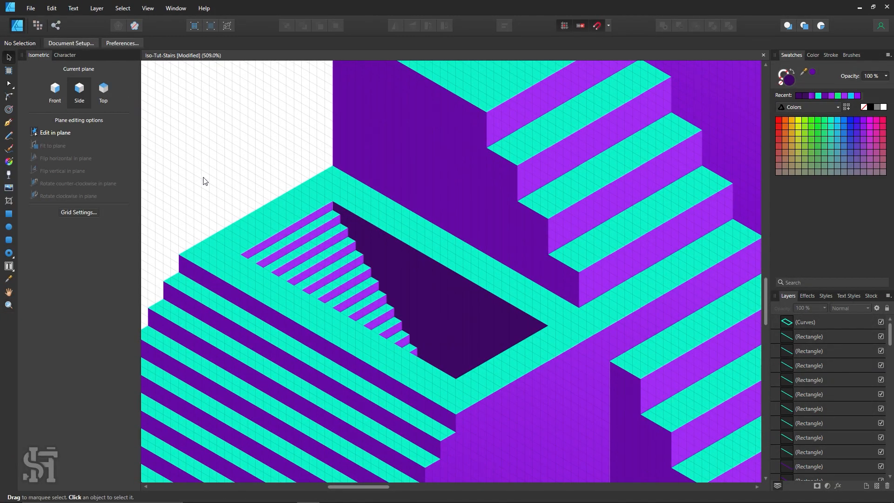
{"action": "left_click_drag", "start_coordinate": [203, 179], "coordinate": [464, 425]}
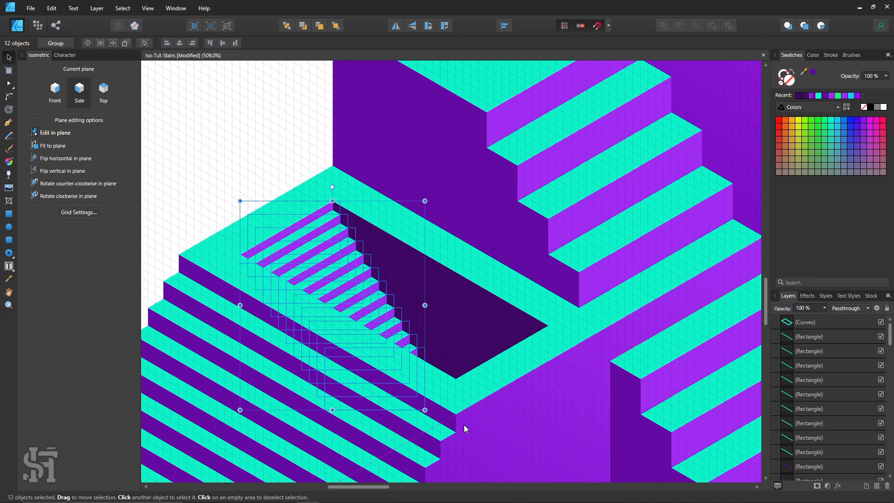
{"action": "left_click", "coordinate": [218, 116]}
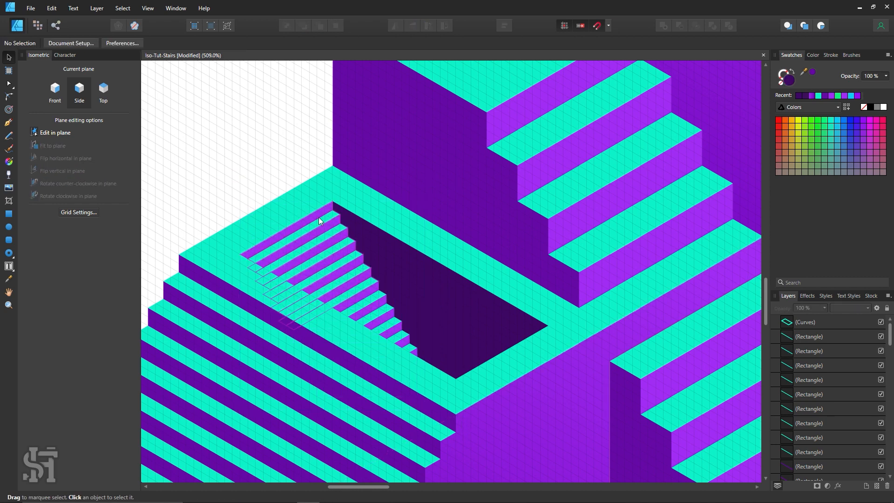
Set the isometric grid's divisions to 1 and hide the grid from the artwork
{"action": "scroll", "coordinate": [454, 277], "scroll_direction": "down", "scroll_amount": 1}
{"action": "key", "text": "z"}
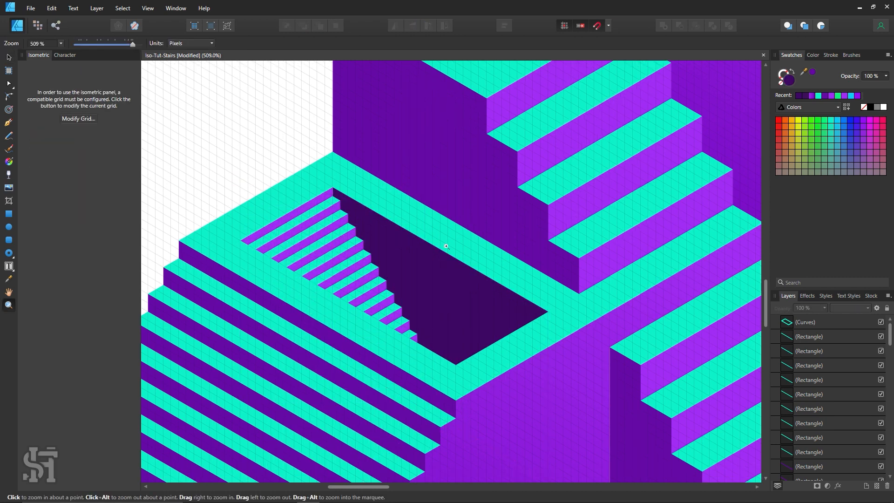
{"action": "left_click", "coordinate": [479, 263], "text": "alt"}
{"action": "left_click", "coordinate": [480, 263], "text": "alt"}
{"action": "left_click", "coordinate": [479, 264], "text": "alt"}
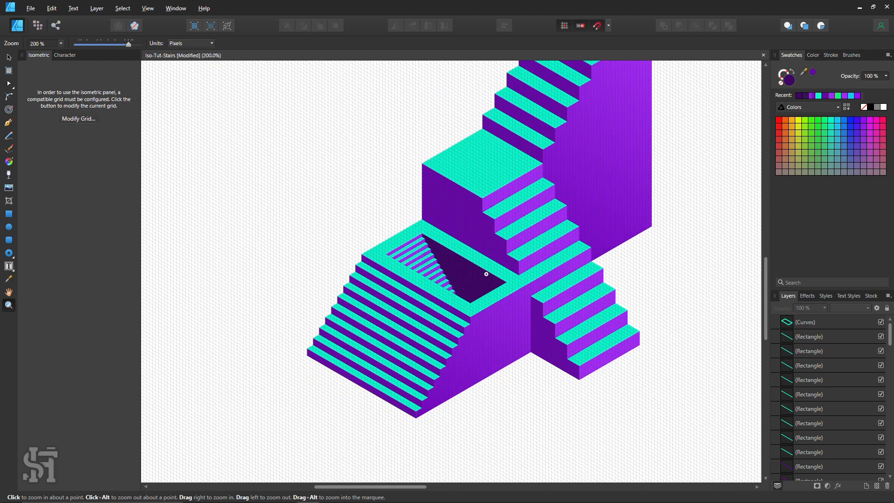
{"action": "key", "text": "space"}
{"action": "left_click_drag", "start_coordinate": [562, 107], "coordinate": [471, 158]}
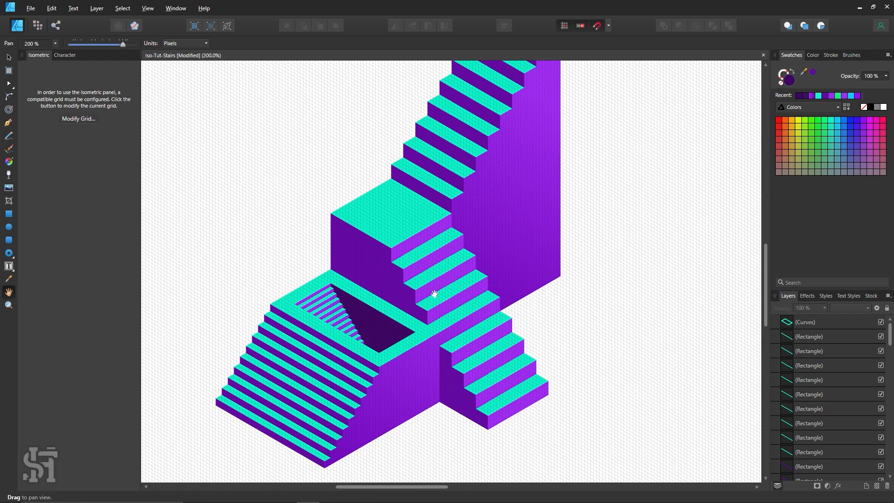
{"action": "left_click", "coordinate": [92, 118]}
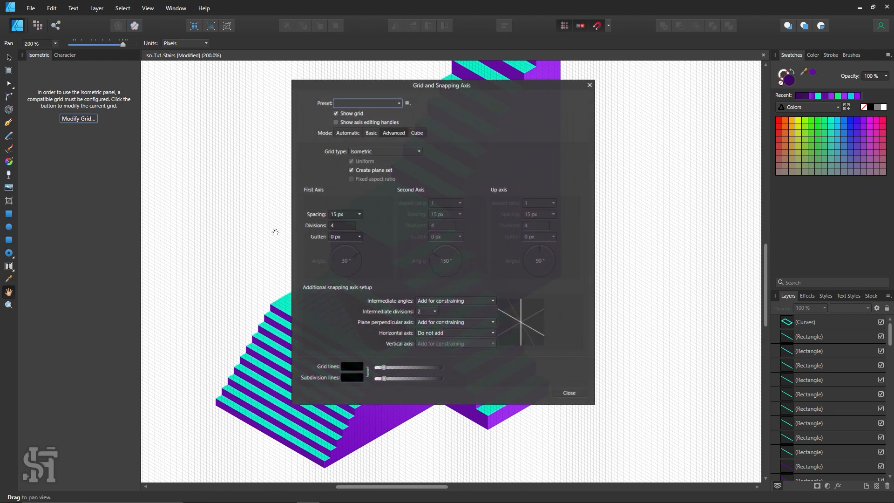
{"action": "left_click", "coordinate": [346, 228]}
{"action": "type", "text": "1"}
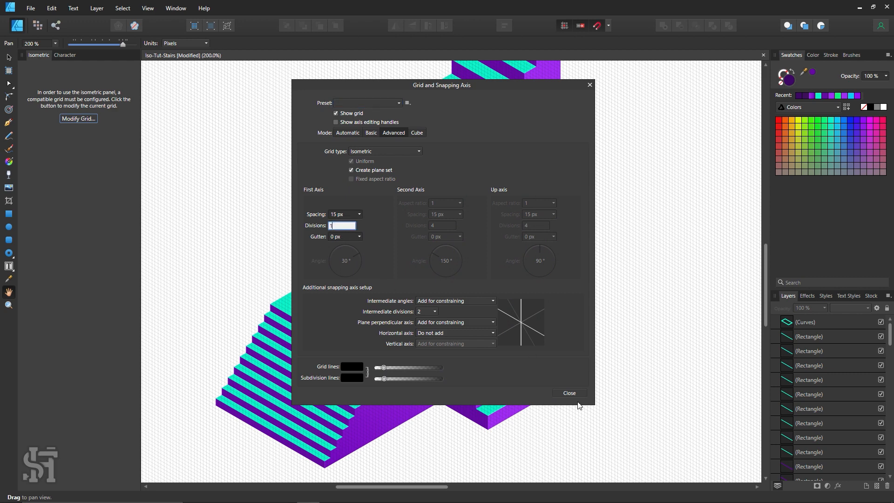
{"action": "left_click", "coordinate": [569, 392]}
Examine the whole staircase without the grid, from the top flight down to the sunken steps and lower flights
{"action": "key", "text": "z"}
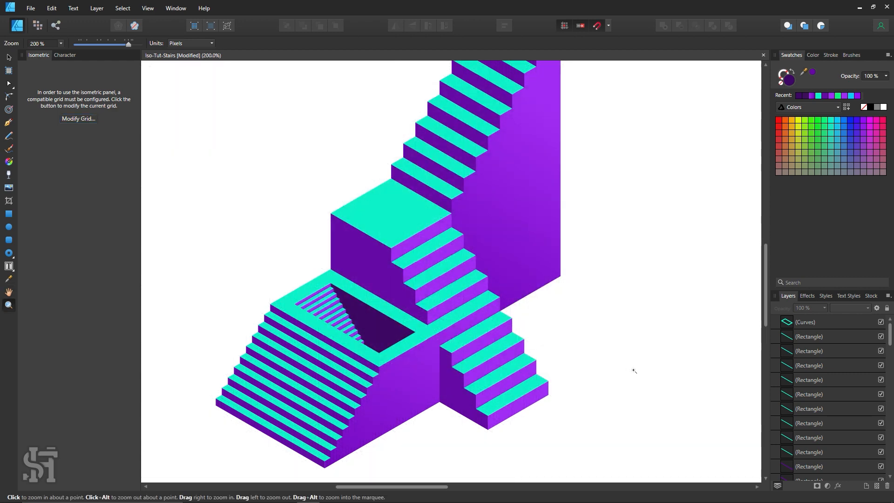
{"action": "left_click", "coordinate": [580, 301], "text": "alt"}
{"action": "key", "text": "h"}
{"action": "left_click_drag", "start_coordinate": [592, 287], "coordinate": [507, 328]}
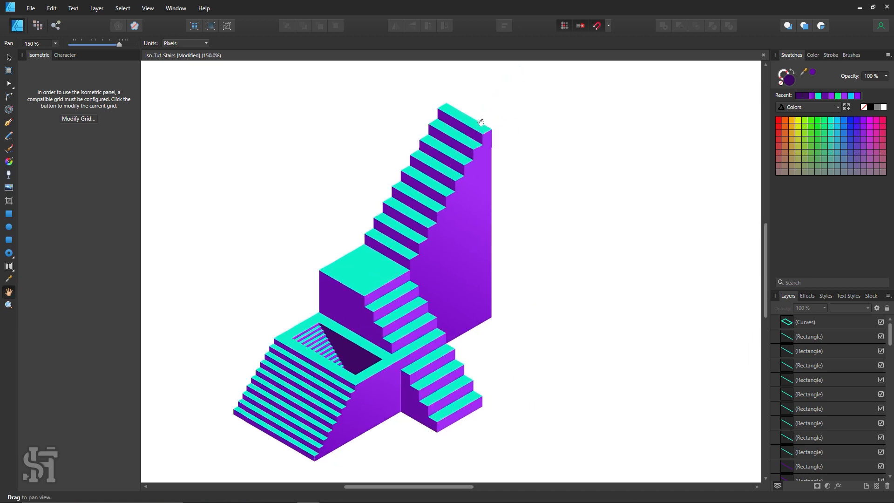
{"action": "left_click_drag", "start_coordinate": [538, 238], "coordinate": [548, 214]}
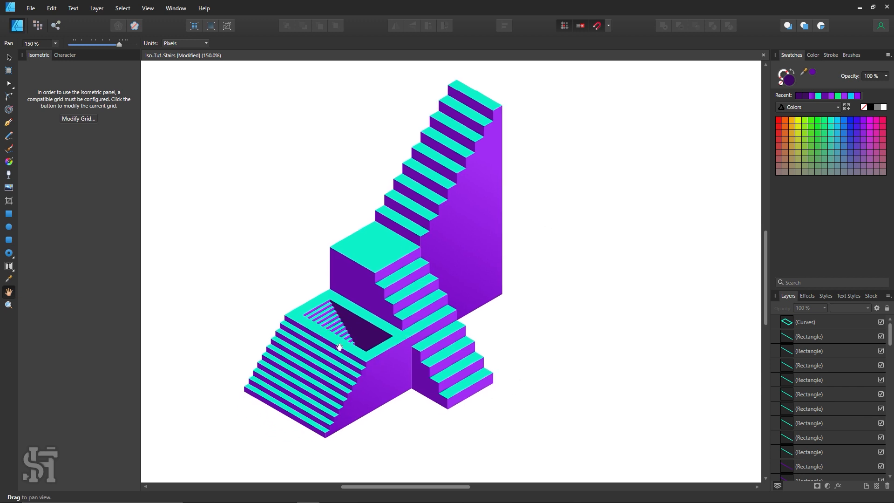
{"action": "left_click_drag", "start_coordinate": [551, 319], "coordinate": [536, 365]}
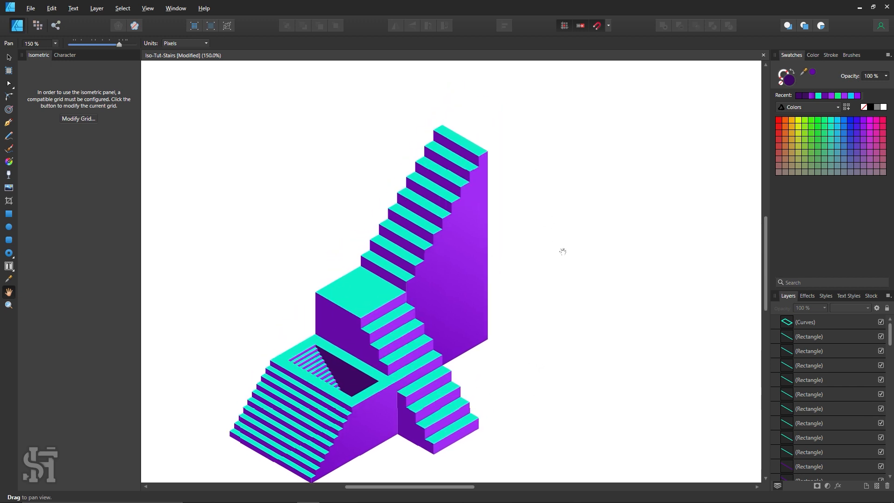
{"action": "left_click_drag", "start_coordinate": [549, 326], "coordinate": [519, 299]}
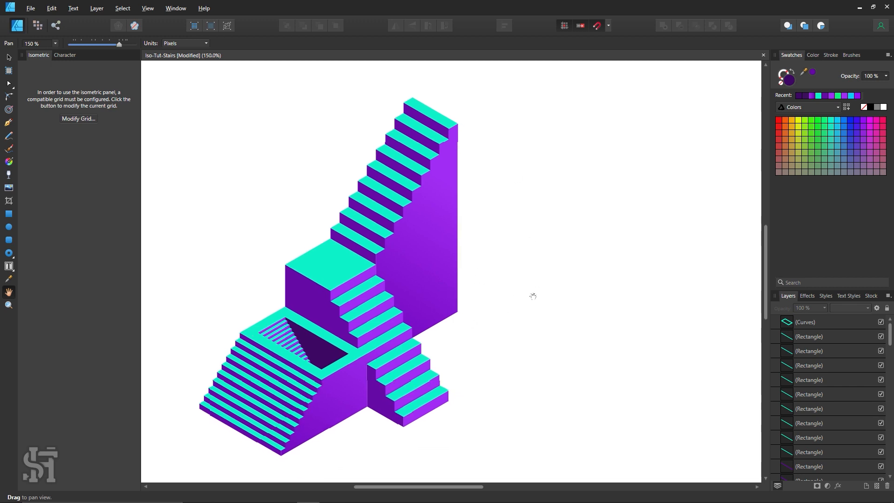
{"action": "left_click_drag", "start_coordinate": [509, 355], "coordinate": [519, 349]}
{"action": "key", "text": "z"}
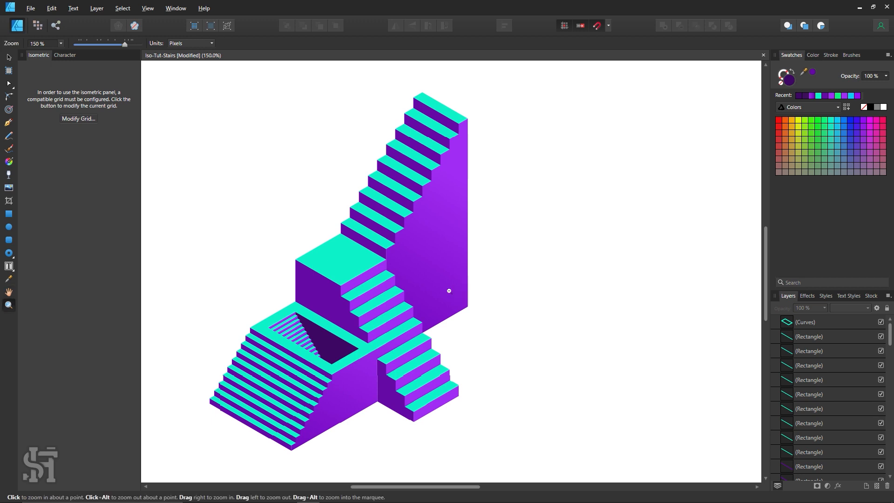
{"action": "left_click", "coordinate": [449, 291], "text": "alt"}
{"action": "left_click", "coordinate": [448, 292], "text": "alt"}
{"action": "left_click", "coordinate": [406, 267]}
{"action": "left_click_drag", "start_coordinate": [445, 292], "coordinate": [458, 296]}
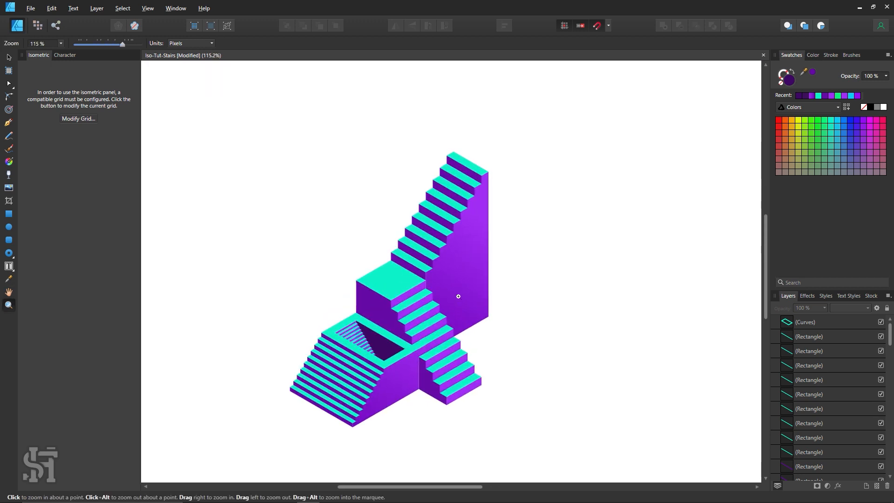
{"action": "key", "text": "v"}
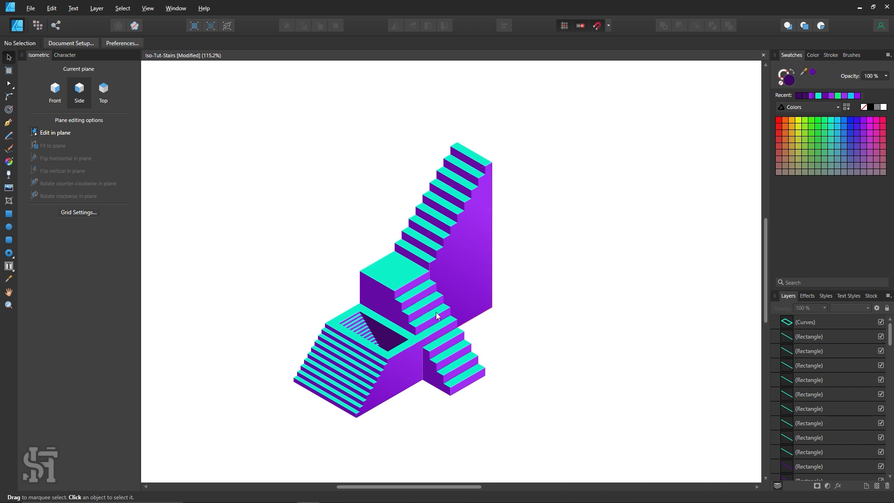
Merge the turquoise platform top around the sunken opening with the adjoining landing tread into one shape using Add
{"action": "key", "text": "z"}
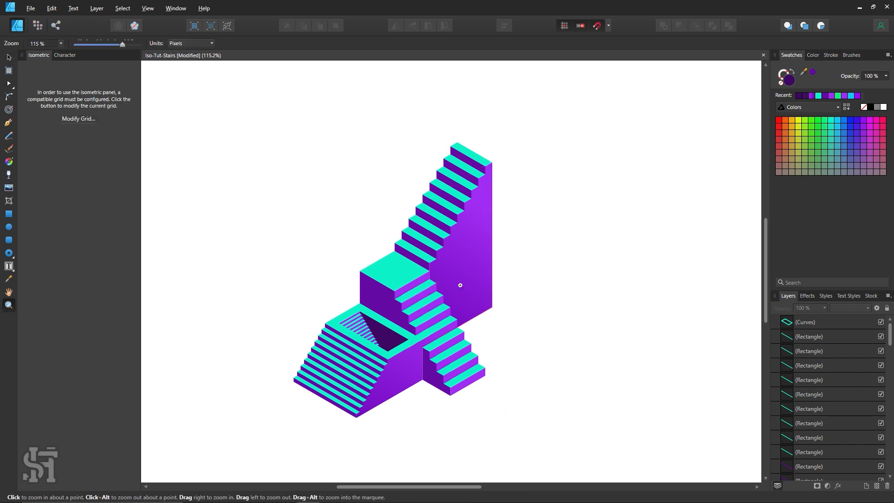
{"action": "left_click", "coordinate": [460, 285], "text": "alt"}
{"action": "left_click_drag", "start_coordinate": [455, 269], "coordinate": [535, 307]}
{"action": "left_click_drag", "start_coordinate": [447, 275], "coordinate": [496, 298]}
{"action": "left_click", "coordinate": [11, 56]}
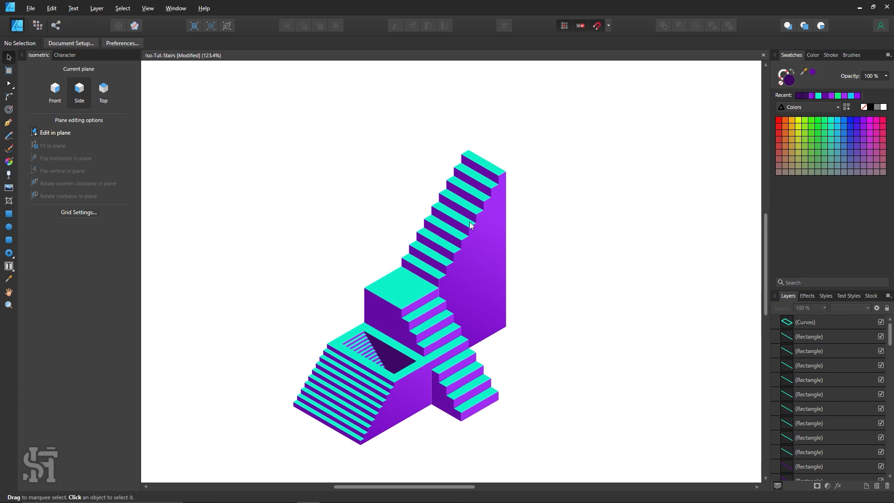
{"action": "scroll", "coordinate": [376, 288], "scroll_direction": "down", "scroll_amount": 2}
{"action": "left_click", "coordinate": [422, 318]}
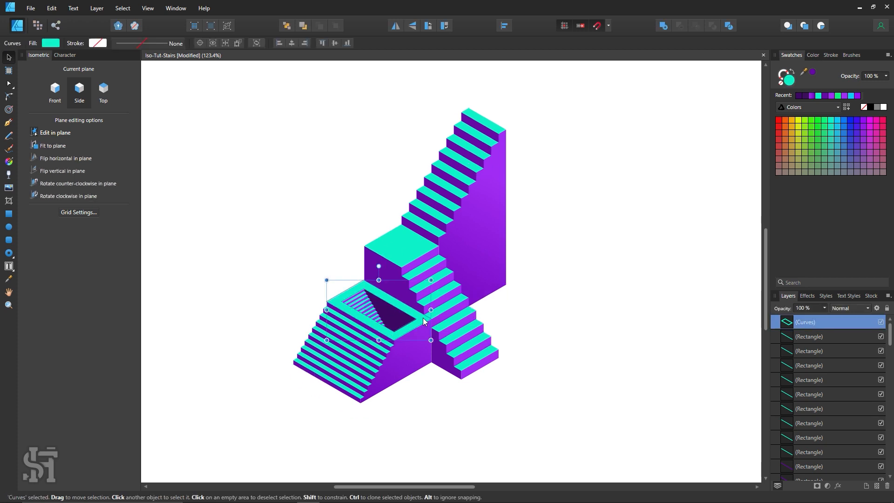
{"action": "left_click", "coordinate": [435, 312]}
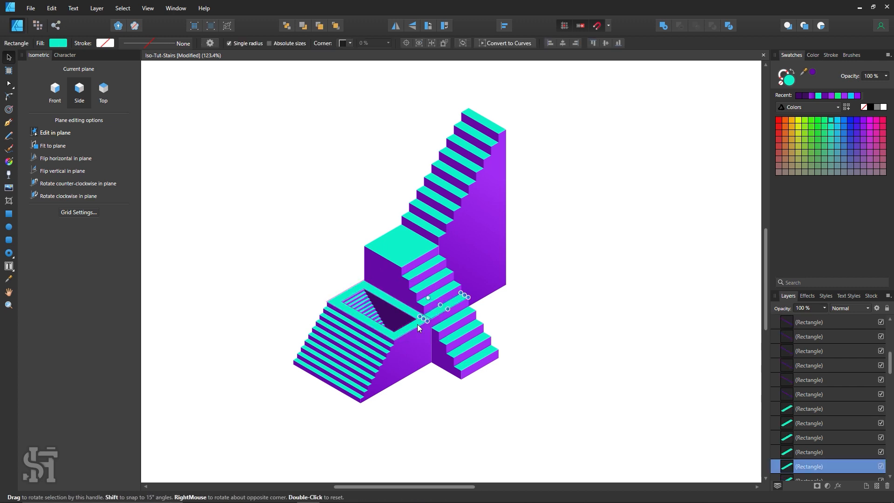
{"action": "left_click", "coordinate": [401, 330], "text": "shift"}
{"action": "left_click", "coordinate": [666, 25]}
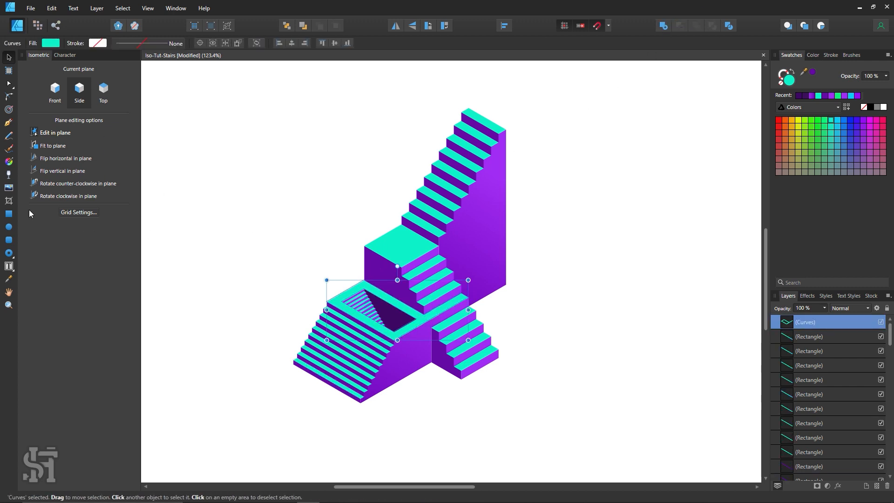
Try a linear gradient from turquoise to darker teal across the merged platform top, and undo it
{"action": "left_click", "coordinate": [9, 161]}
{"action": "scroll", "coordinate": [466, 286], "scroll_direction": "down", "scroll_amount": 1}
{"action": "left_click_drag", "start_coordinate": [522, 251], "coordinate": [185, 416]}
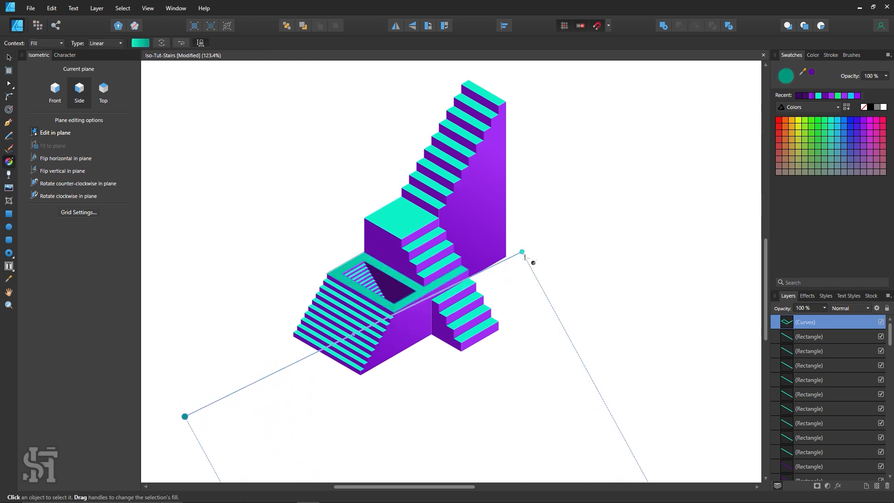
{"action": "left_click_drag", "start_coordinate": [524, 254], "coordinate": [447, 279]}
{"action": "left_click", "coordinate": [9, 60]}
{"action": "left_click", "coordinate": [261, 160]}
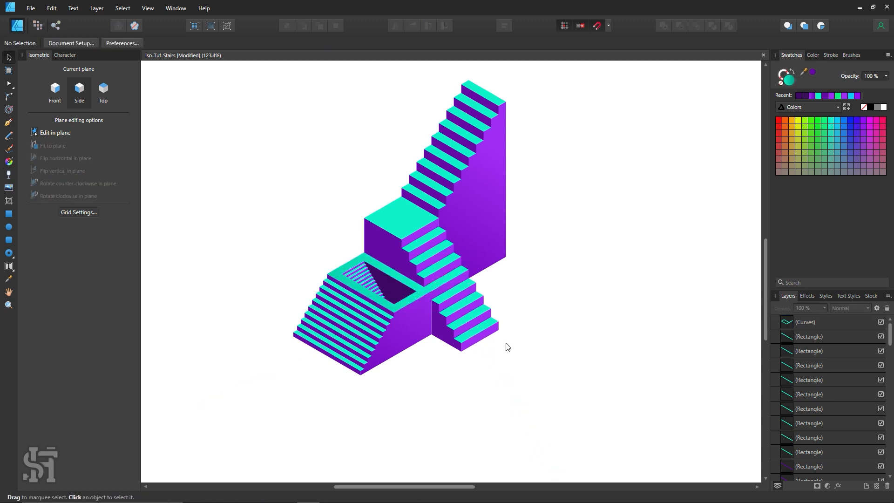
{"action": "key", "text": "ctrl+z"}
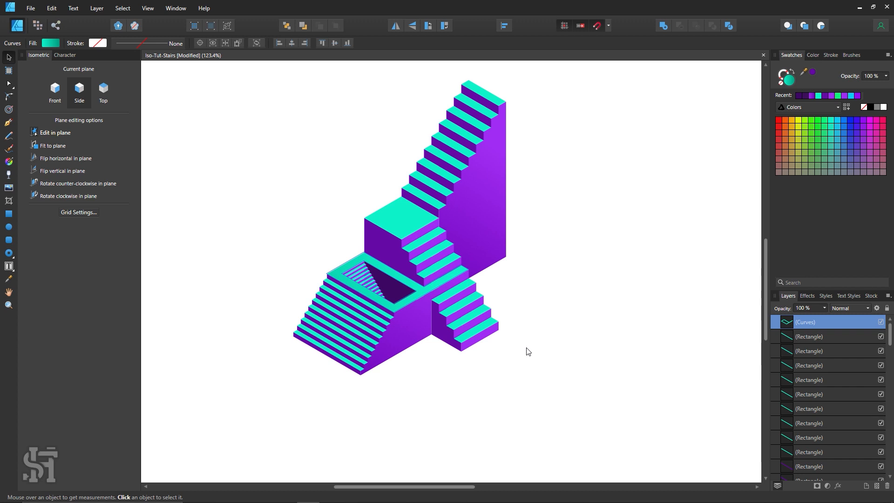
{"action": "left_click", "coordinate": [562, 357]}
Show the isometric grid over the artwork again
{"action": "key", "text": "h"}
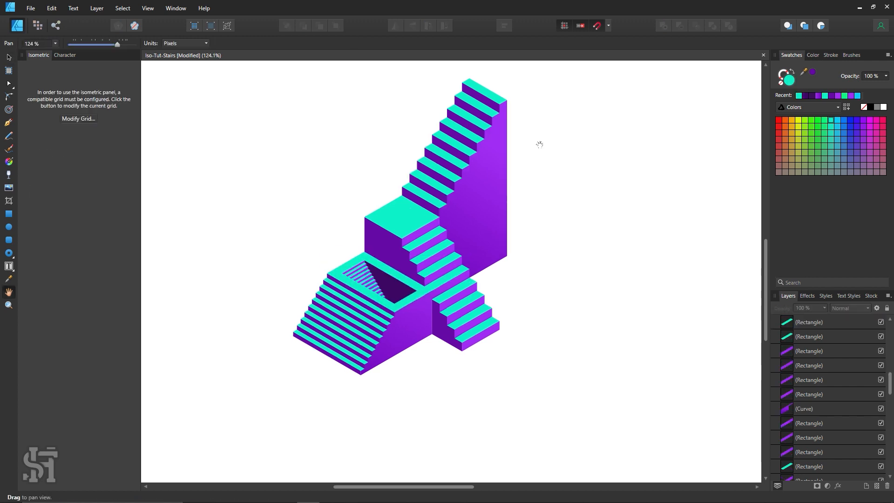
{"action": "scroll", "coordinate": [539, 145], "scroll_direction": "down", "scroll_amount": 3}
{"action": "key", "text": "ctrl+apostrophe"}
Select every object of the staircase, combine them into a single group, and deselect it
{"action": "key", "text": "z"}
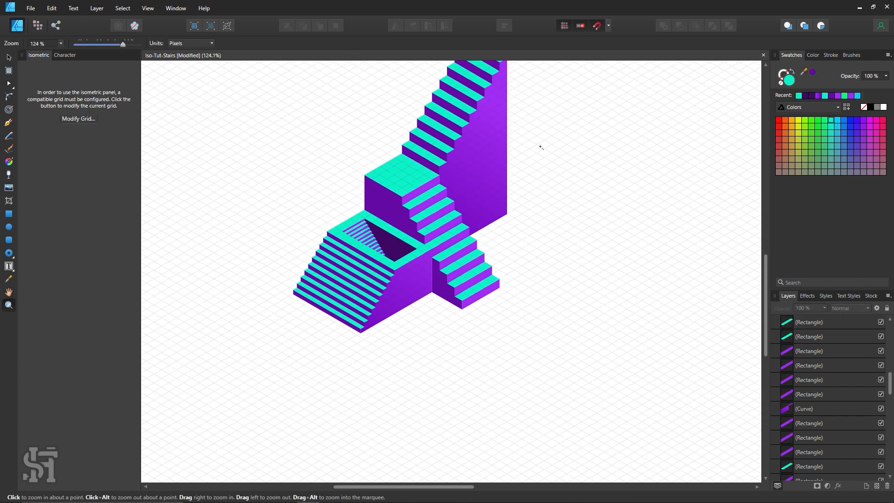
{"action": "left_click", "coordinate": [540, 148], "text": "alt"}
{"action": "left_click", "coordinate": [528, 265], "text": "alt"}
{"action": "key", "text": "h"}
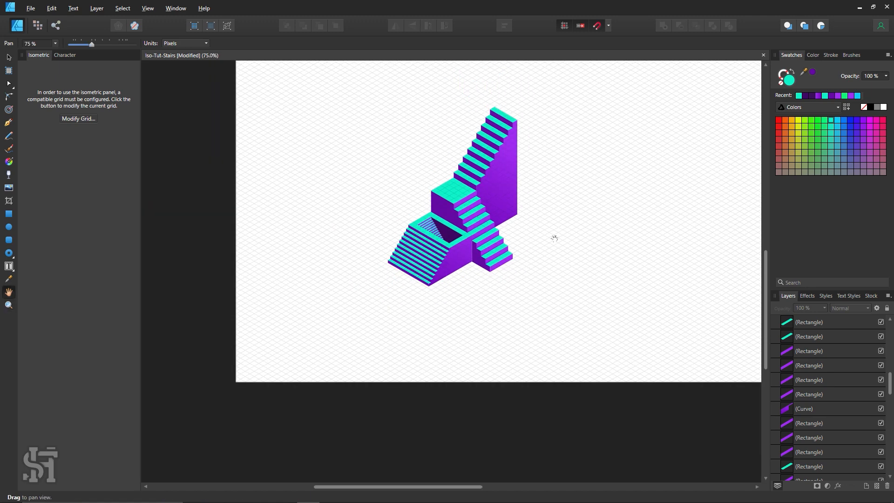
{"action": "left_click_drag", "start_coordinate": [548, 241], "coordinate": [415, 304]}
{"action": "key", "text": "v"}
{"action": "left_click_drag", "start_coordinate": [489, 149], "coordinate": [202, 398]}
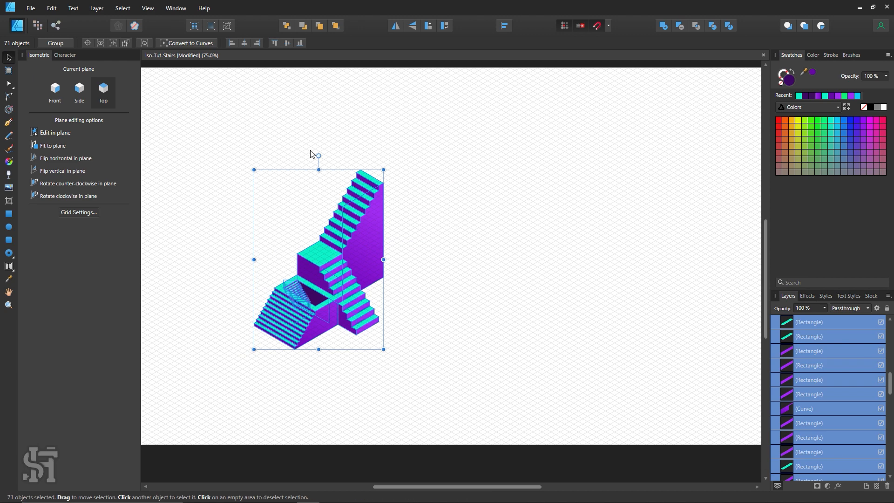
{"action": "key", "text": "ctrl+g"}
{"action": "left_click", "coordinate": [454, 282]}
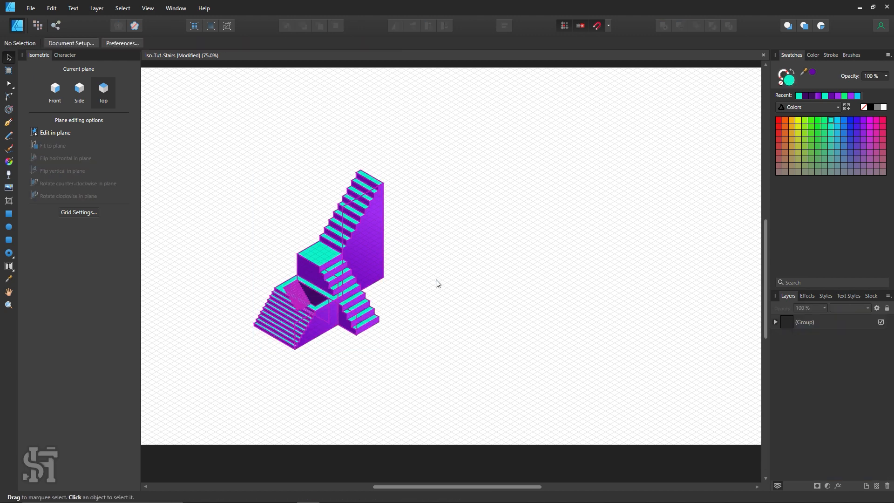
Duplicate the staircase group up and to the right along the grid, and send the copy behind the original
{"action": "key", "text": "z"}
{"action": "left_click", "coordinate": [335, 266]}
{"action": "left_click", "coordinate": [8, 57]}
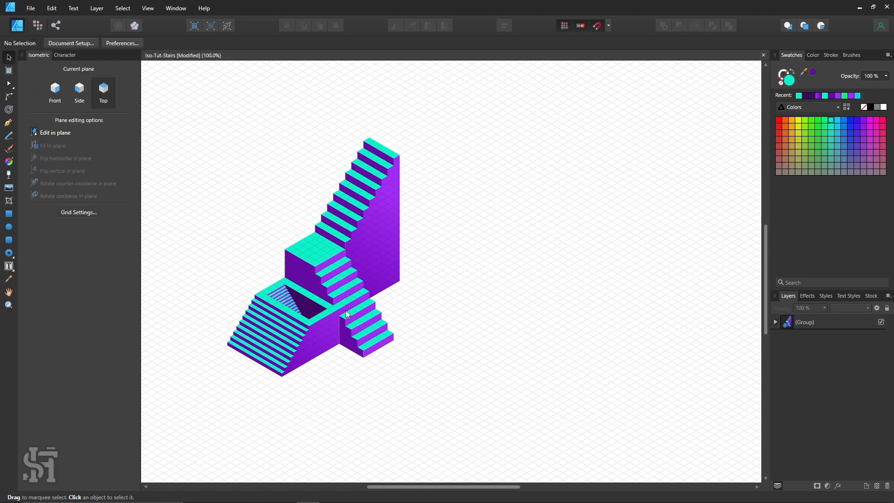
{"action": "left_click", "coordinate": [344, 310]}
{"action": "left_click_drag", "start_coordinate": [343, 310], "coordinate": [472, 284]}
{"action": "key", "text": "ctrl+shift+bracketleft"}
{"action": "key", "text": "ctrl+shift+bracketright"}
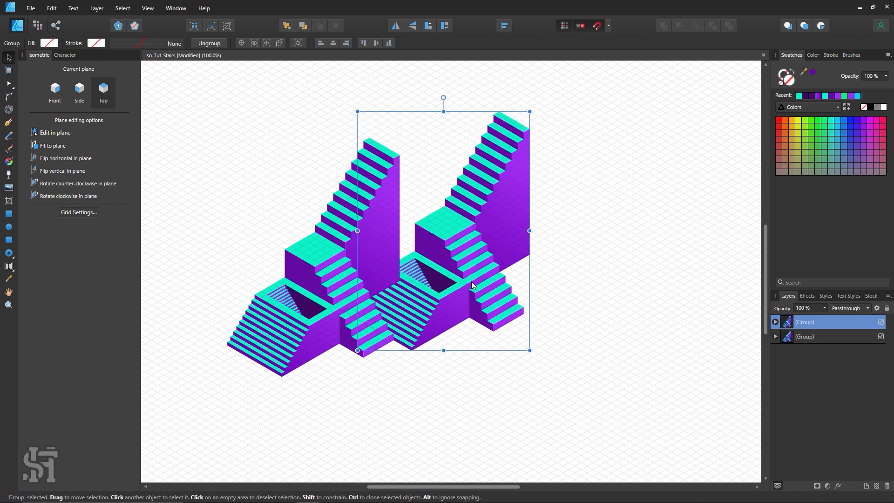
{"action": "key", "text": "ctrl+shift+bracketleft"}
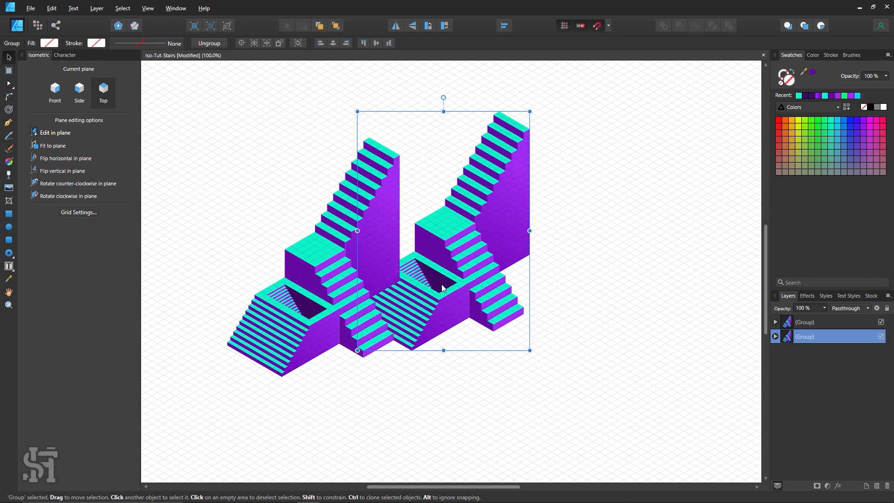
Ungroup the front staircase and send its tall gradient wall to the back, behind the staircase copy
{"action": "left_click", "coordinate": [384, 254]}
{"action": "double_click", "coordinate": [385, 250]}
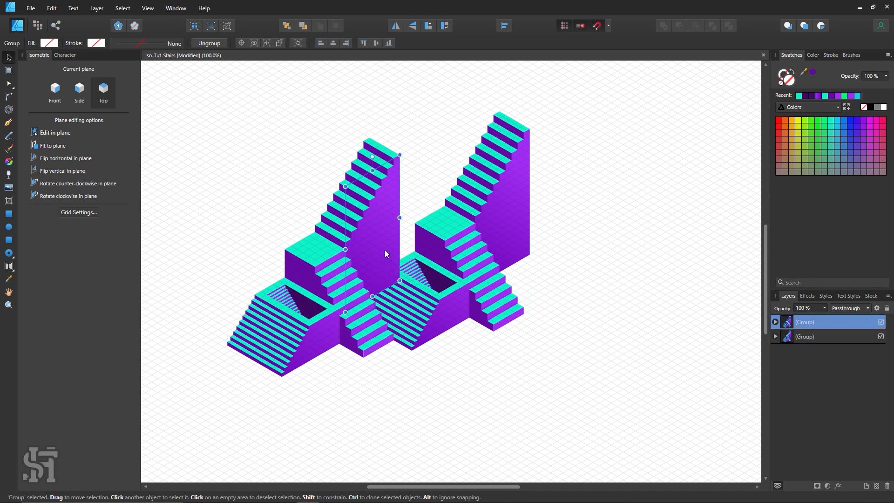
{"action": "left_click", "coordinate": [413, 180]}
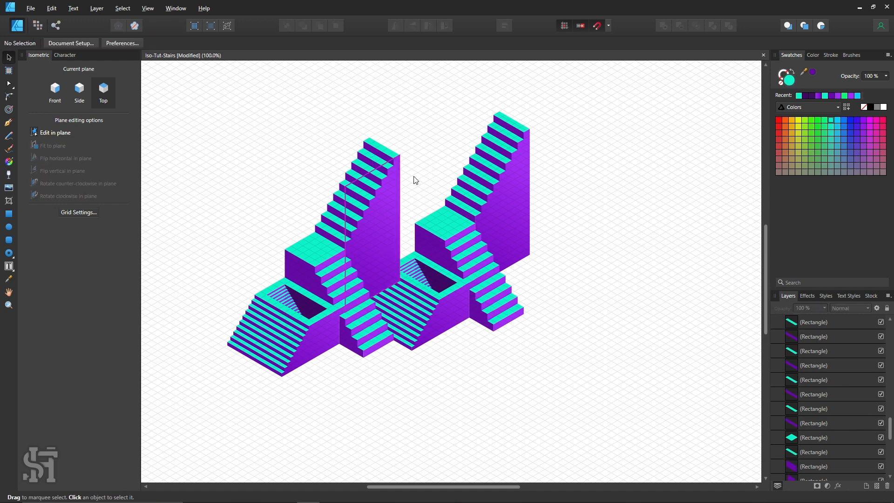
{"action": "left_click", "coordinate": [371, 239]}
{"action": "key", "text": "ctrl+shift+g"}
{"action": "left_click", "coordinate": [396, 235]}
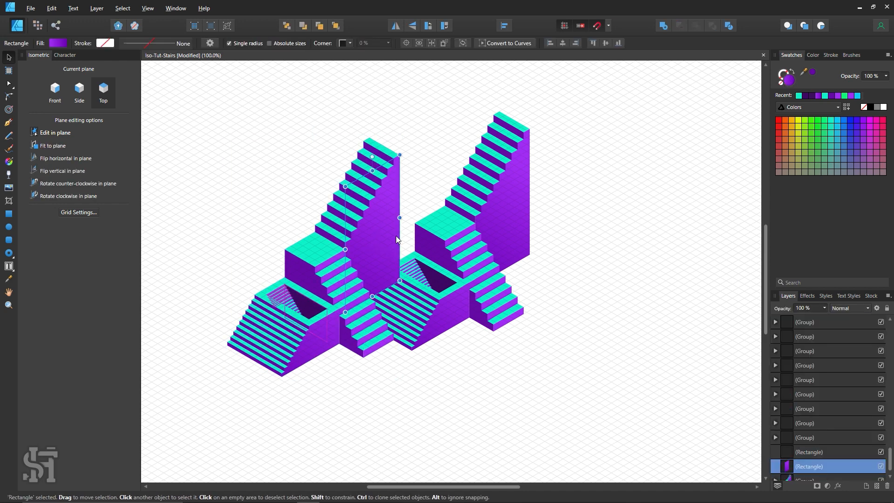
{"action": "left_click", "coordinate": [590, 354]}
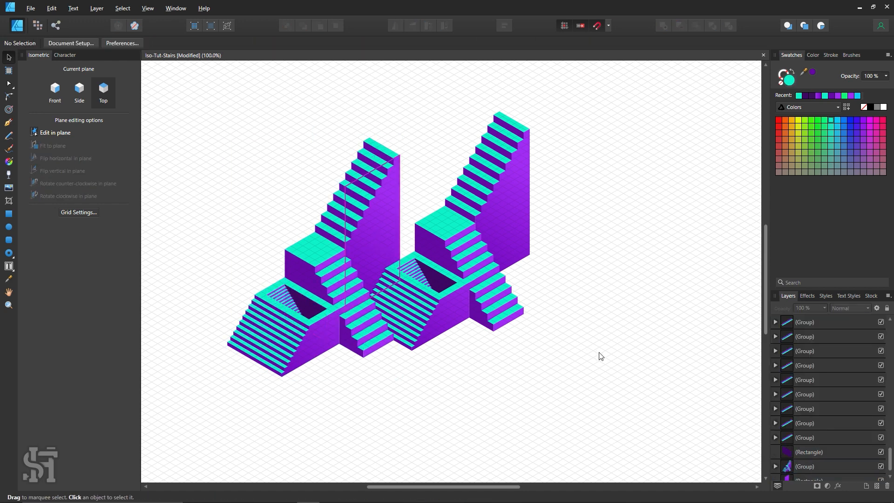
Ungroup the rear staircase copy and deselect its objects
{"action": "left_click_drag", "start_coordinate": [552, 278], "coordinate": [460, 365]}
{"action": "left_click", "coordinate": [492, 312]}
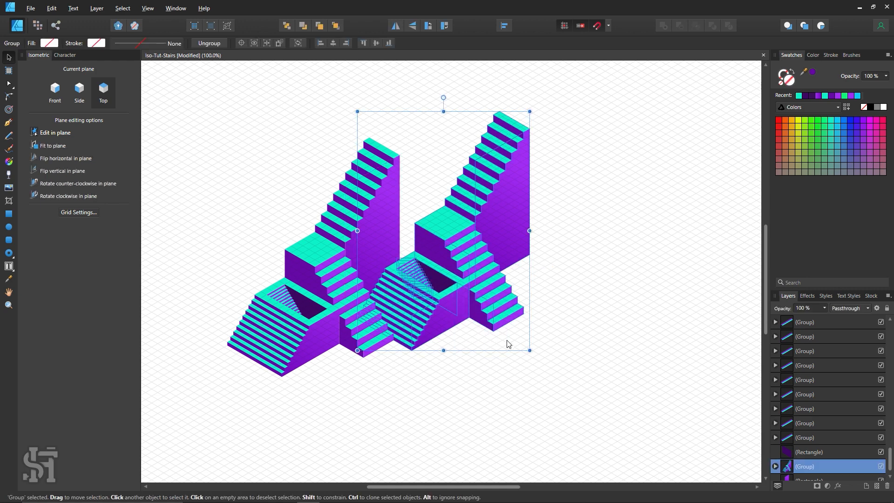
{"action": "left_click", "coordinate": [554, 336]}
Duplicate the rear staircase's small lower-right flight and place the copy against the front staircase's tall wall, behind the rear platform
{"action": "left_click_drag", "start_coordinate": [552, 268], "coordinate": [444, 358]}
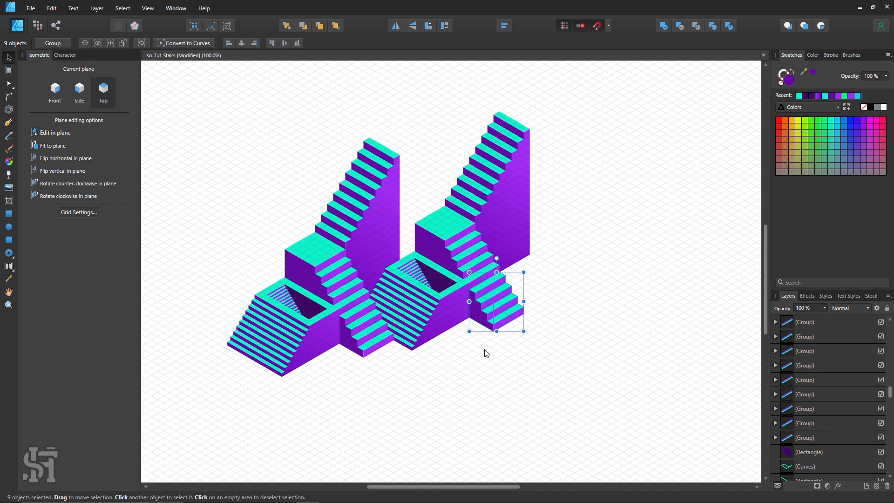
{"action": "left_click_drag", "start_coordinate": [500, 318], "coordinate": [390, 254]}
{"action": "left_click", "coordinate": [546, 348]}
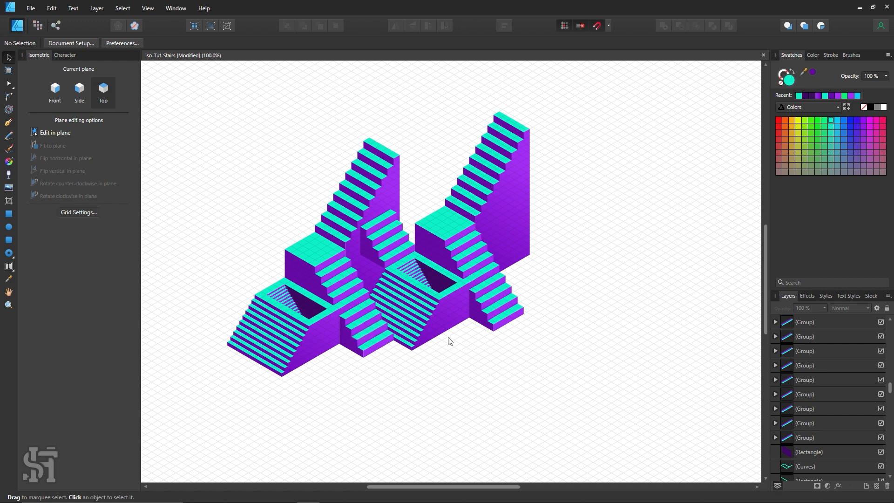
{"action": "scroll", "coordinate": [495, 384], "scroll_direction": "up", "scroll_amount": 1}
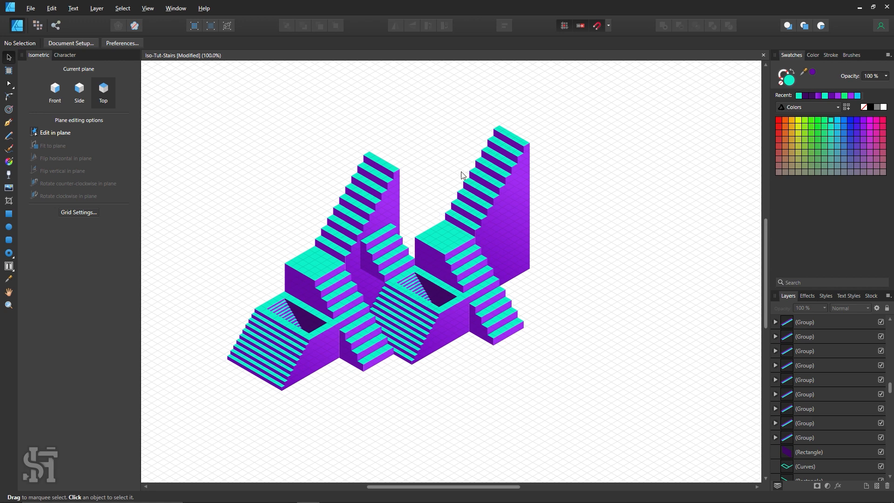
{"action": "key", "text": "z"}
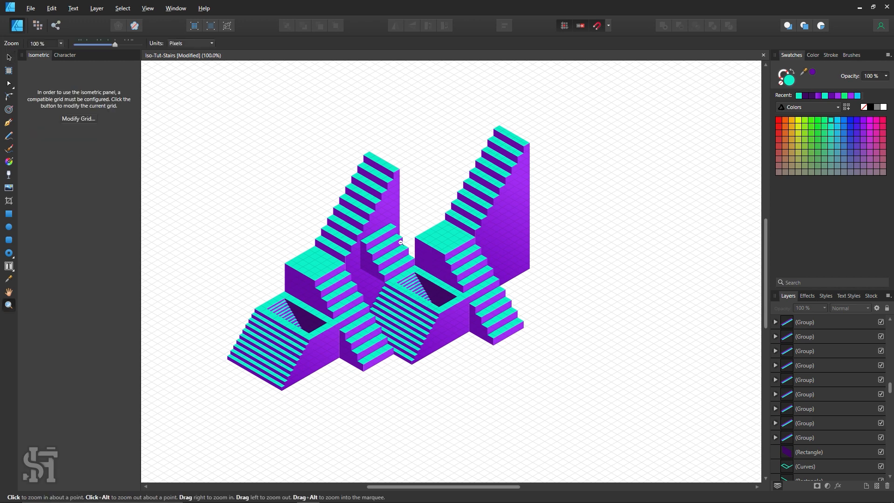
{"action": "left_click_drag", "start_coordinate": [401, 240], "coordinate": [310, 223]}
{"action": "left_click_drag", "start_coordinate": [396, 215], "coordinate": [470, 270]}
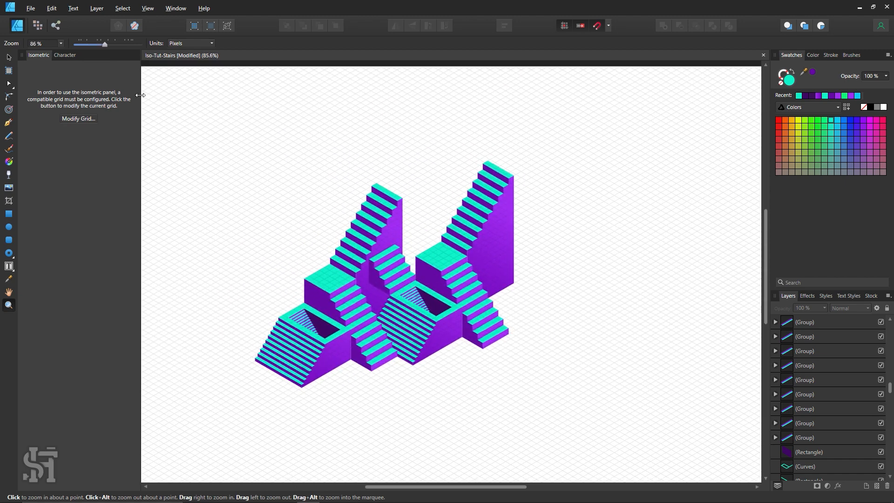
{"action": "left_click", "coordinate": [9, 58]}
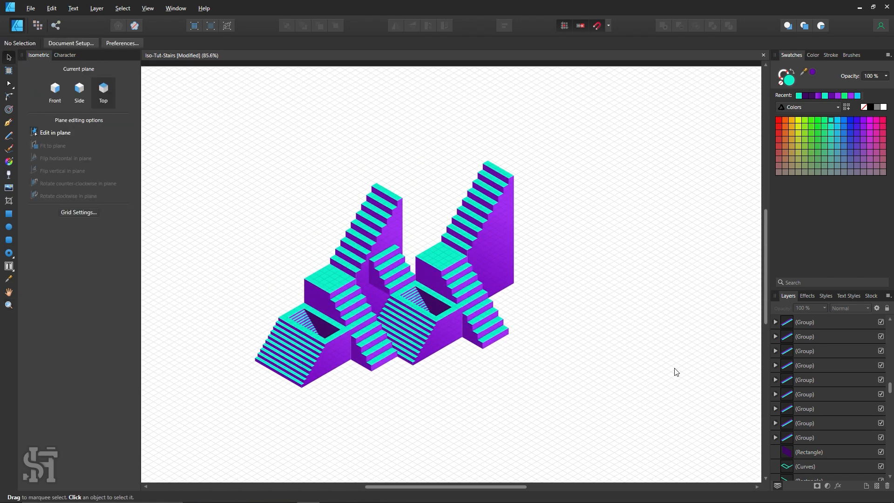